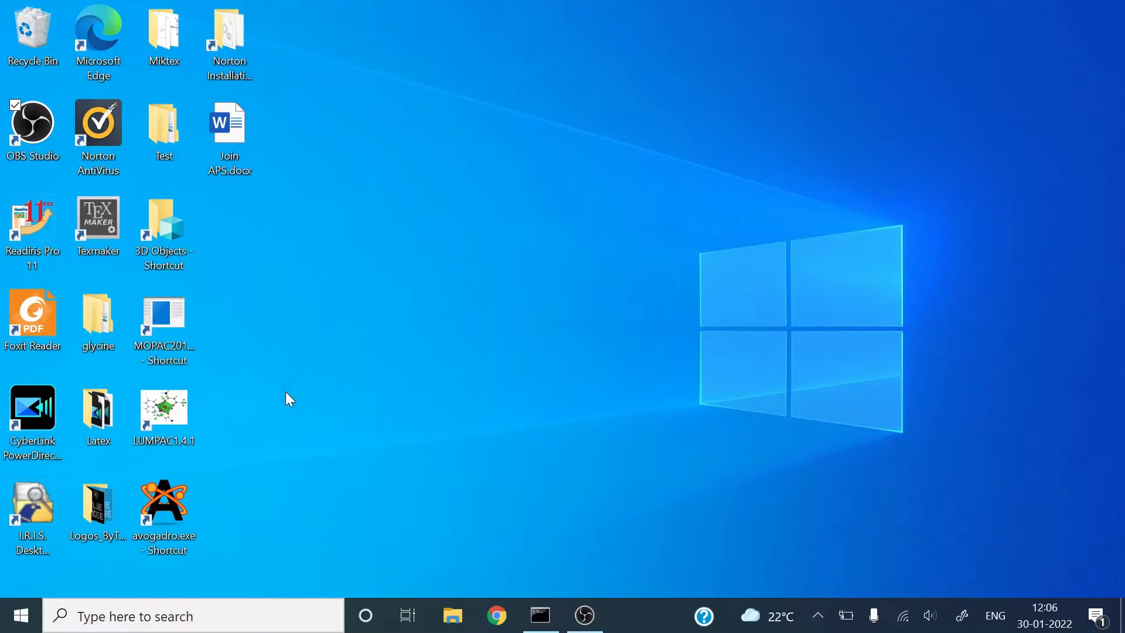
- Launch Avogadro from the desktop and open the fragment library for inserting a ready-made molecule
{"action": "left_click", "coordinate": [171, 510]}
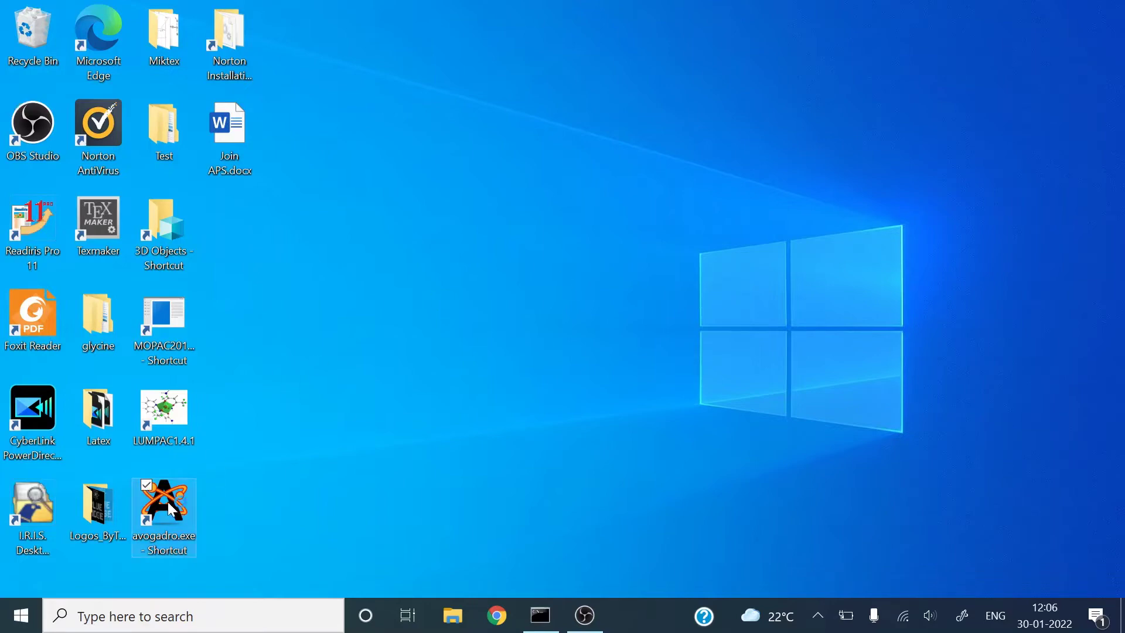
{"action": "double_click", "coordinate": [171, 510]}
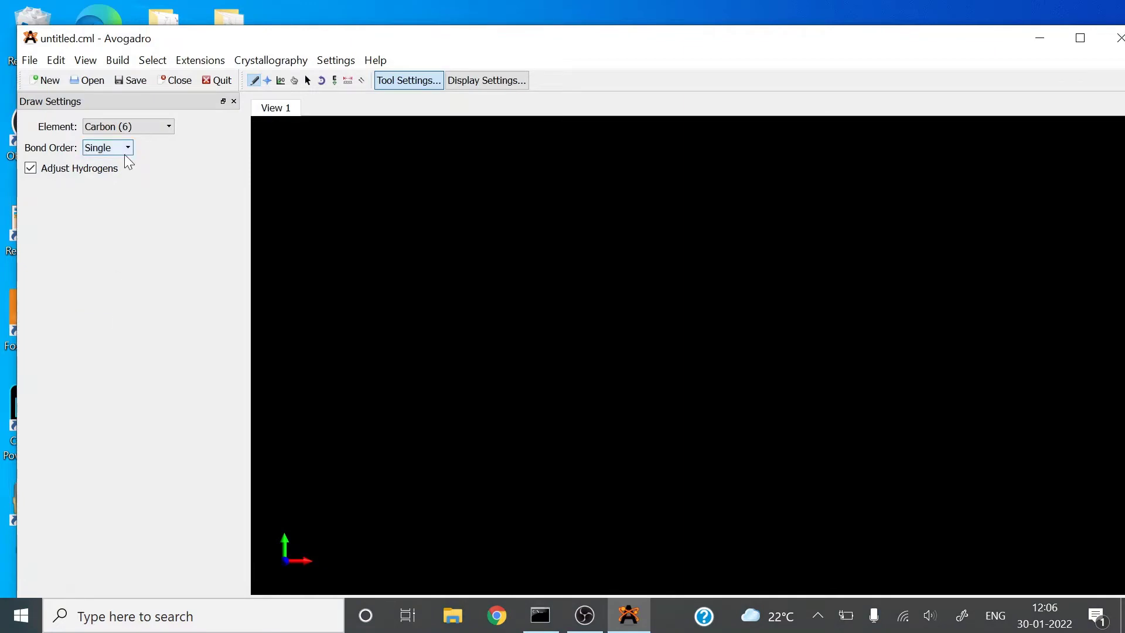
{"action": "left_click", "coordinate": [119, 60]}
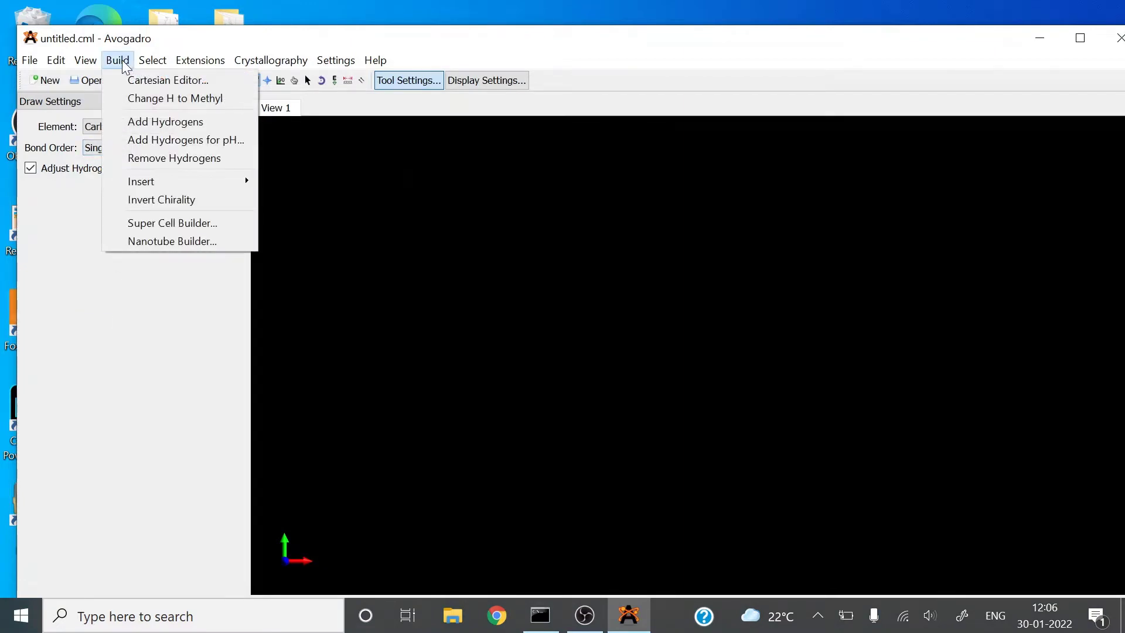
{"action": "mouse_move", "coordinate": [162, 183]}
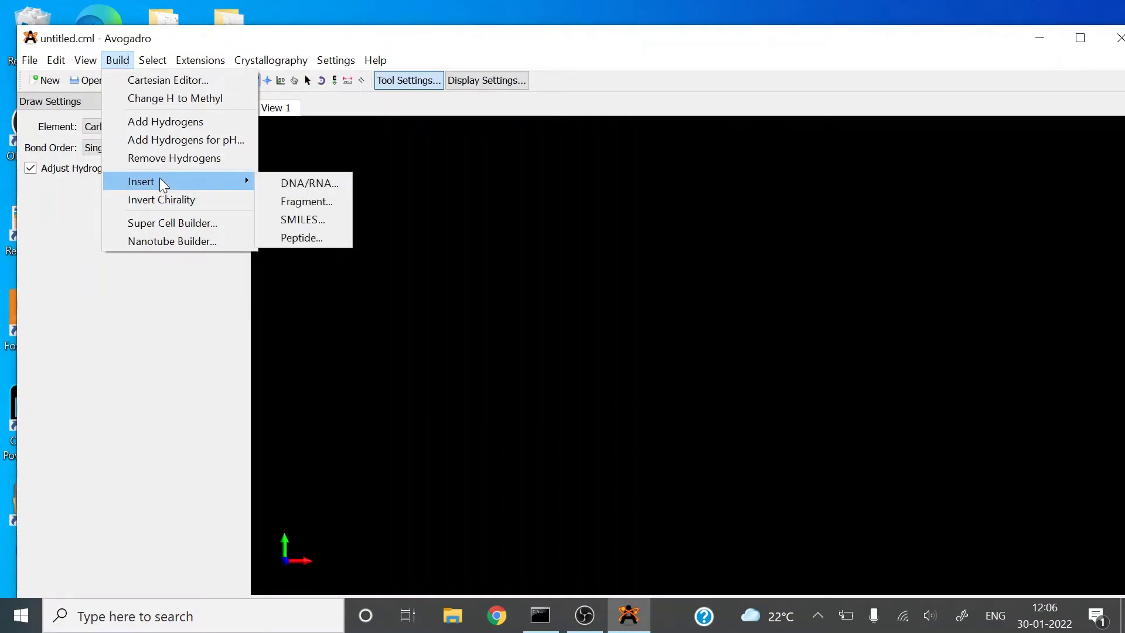
{"action": "left_click", "coordinate": [293, 202]}
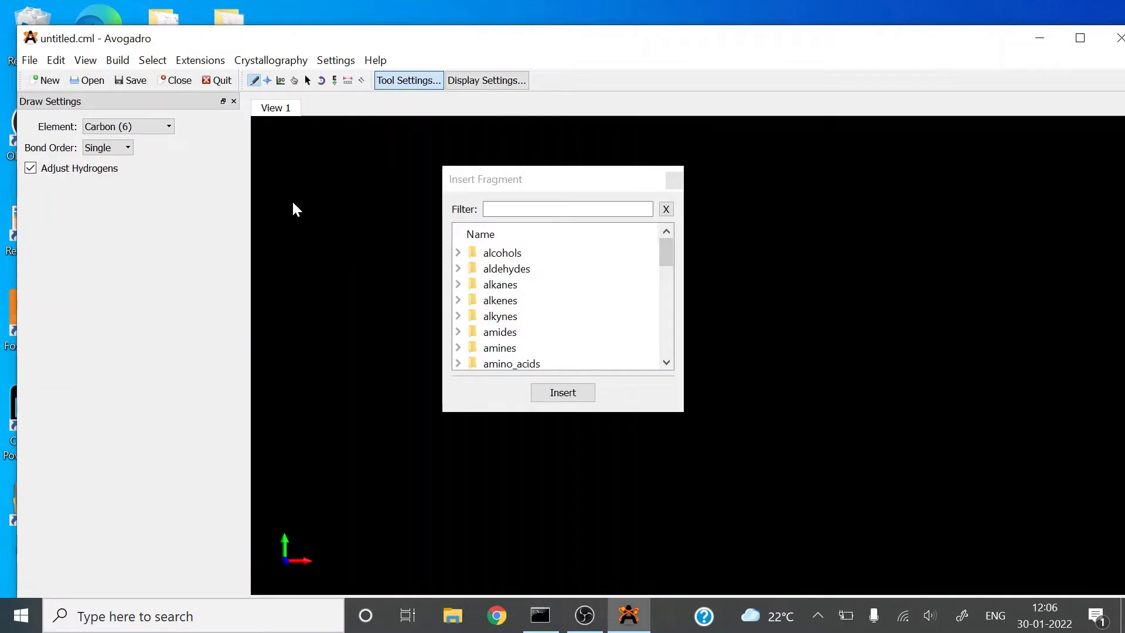
- Expand the amino_acids folder in the fragment library
{"action": "left_click", "coordinate": [666, 362]}
{"action": "left_click", "coordinate": [666, 361]}
{"action": "left_click", "coordinate": [665, 361]}
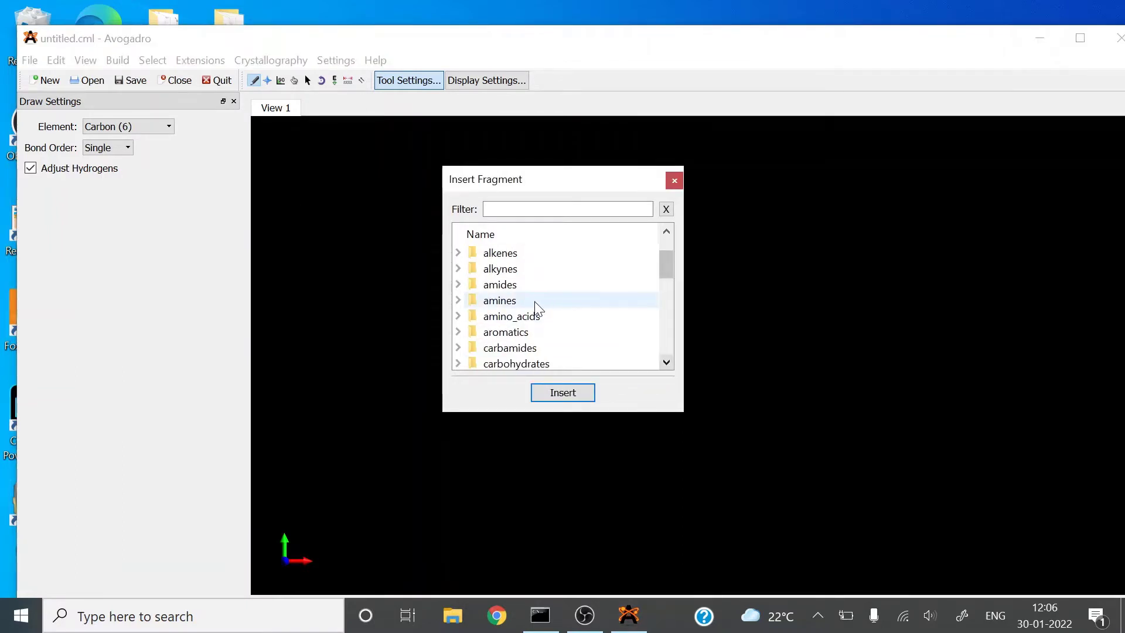
{"action": "double_click", "coordinate": [530, 318]}
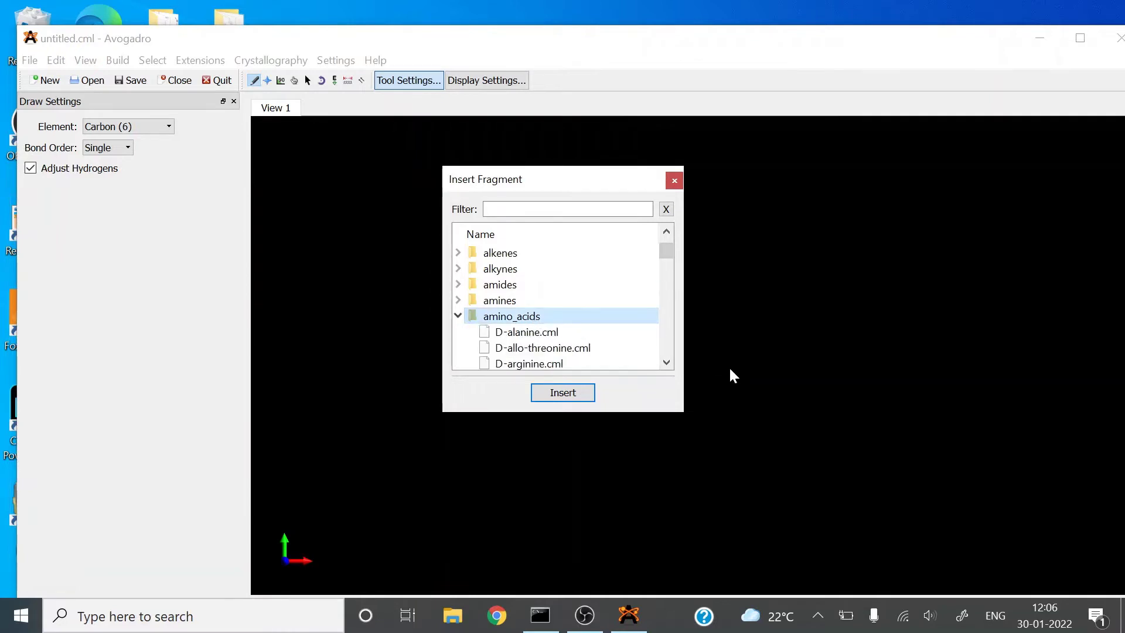
- Insert the glycine.cml fragment into the empty view and close the fragment library
{"action": "left_click", "coordinate": [666, 361]}
{"action": "left_click", "coordinate": [667, 361]}
{"action": "left_click", "coordinate": [667, 361]}
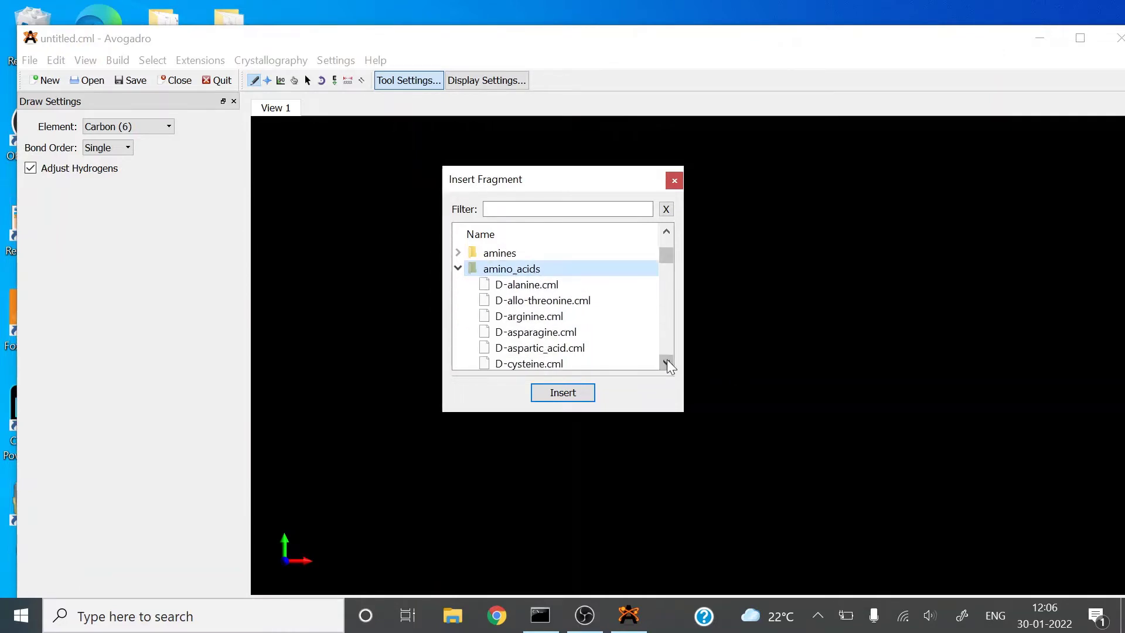
{"action": "left_click", "coordinate": [666, 361]}
{"action": "left_click", "coordinate": [667, 361]}
{"action": "left_click", "coordinate": [667, 361]}
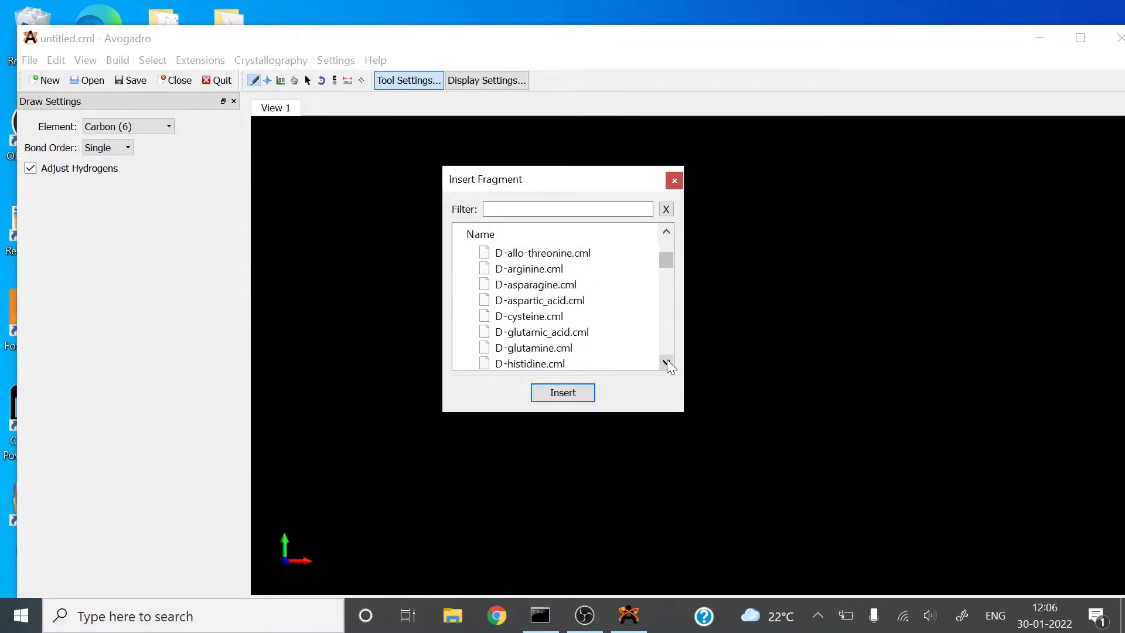
{"action": "left_click", "coordinate": [666, 361]}
{"action": "left_click", "coordinate": [667, 361]}
{"action": "left_click", "coordinate": [667, 361]}
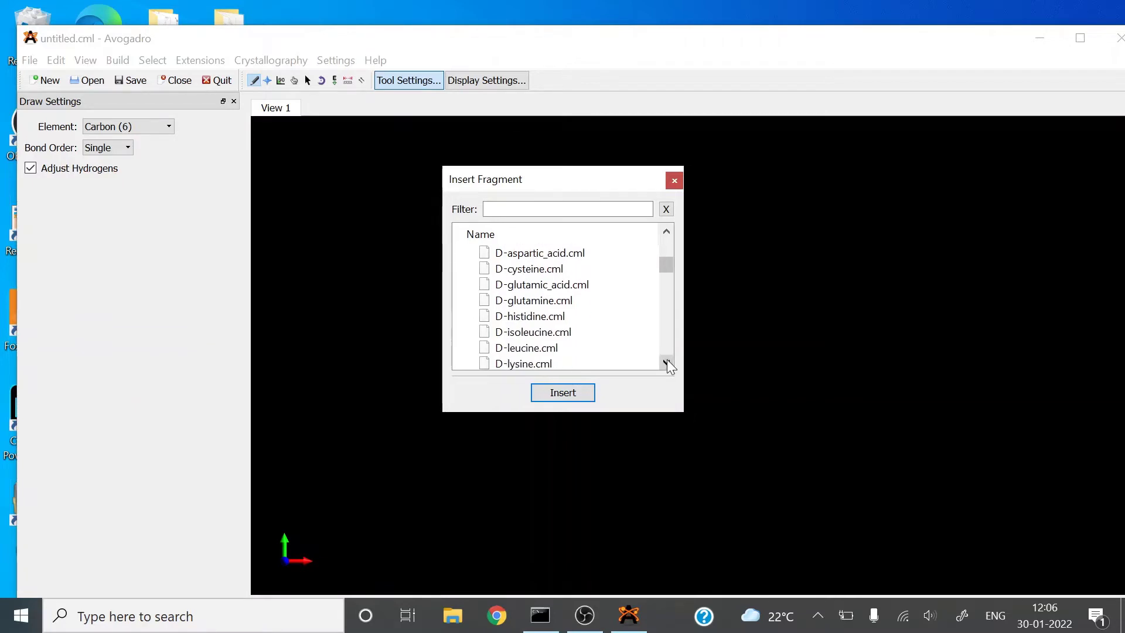
{"action": "left_click", "coordinate": [666, 361]}
{"action": "left_click", "coordinate": [667, 361]}
{"action": "left_click", "coordinate": [667, 361]}
{"action": "left_click", "coordinate": [666, 361]}
{"action": "left_click", "coordinate": [667, 361]}
{"action": "left_click", "coordinate": [667, 361]}
{"action": "left_click", "coordinate": [667, 361]}
{"action": "left_click", "coordinate": [667, 361]}
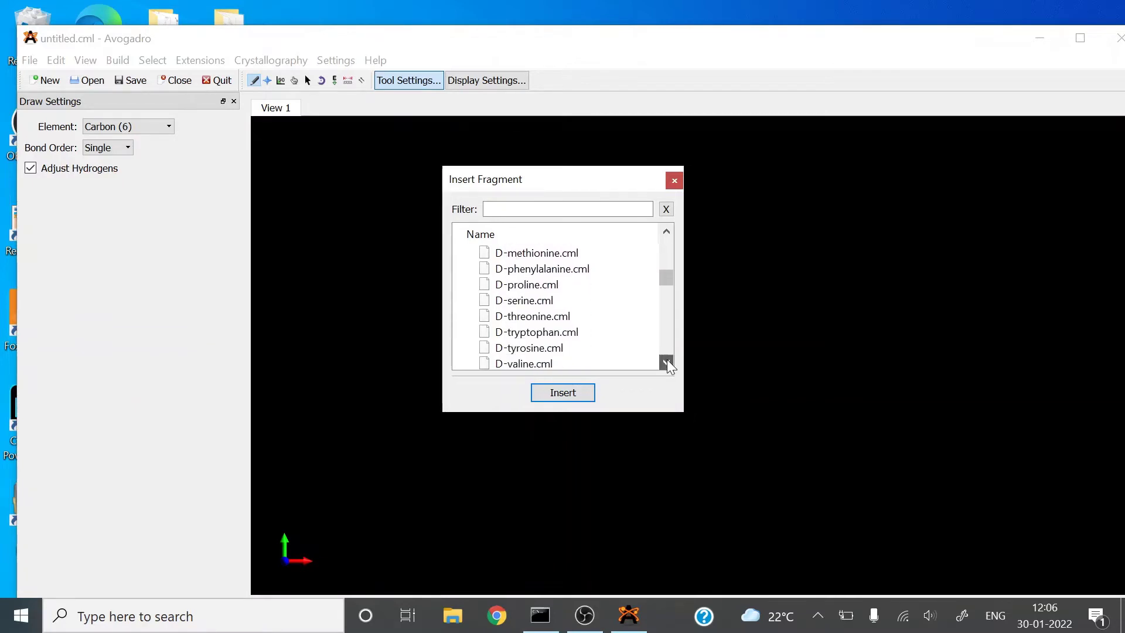
{"action": "left_click", "coordinate": [667, 361]}
{"action": "left_click", "coordinate": [667, 361]}
{"action": "left_click", "coordinate": [666, 361]}
{"action": "left_click", "coordinate": [667, 361]}
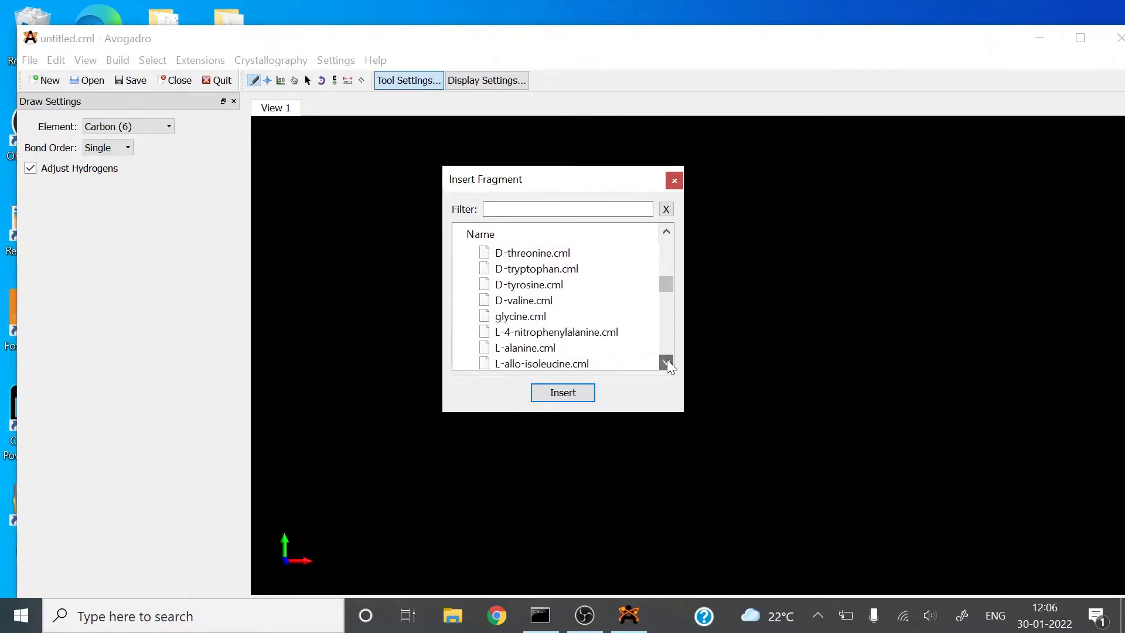
{"action": "left_click", "coordinate": [500, 319]}
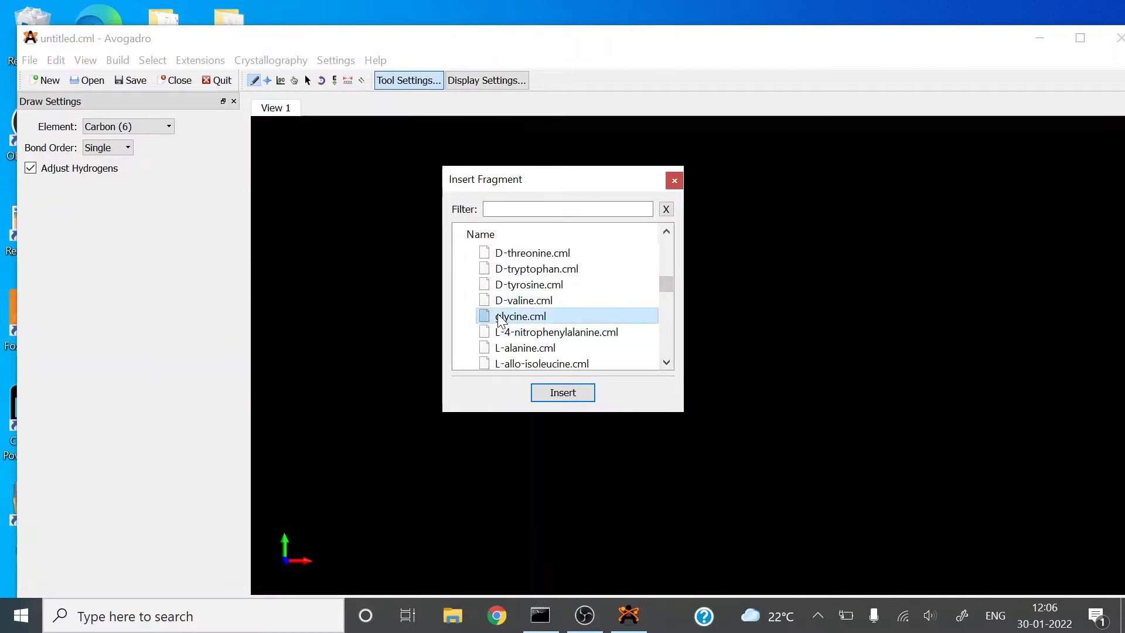
{"action": "left_click", "coordinate": [561, 398]}
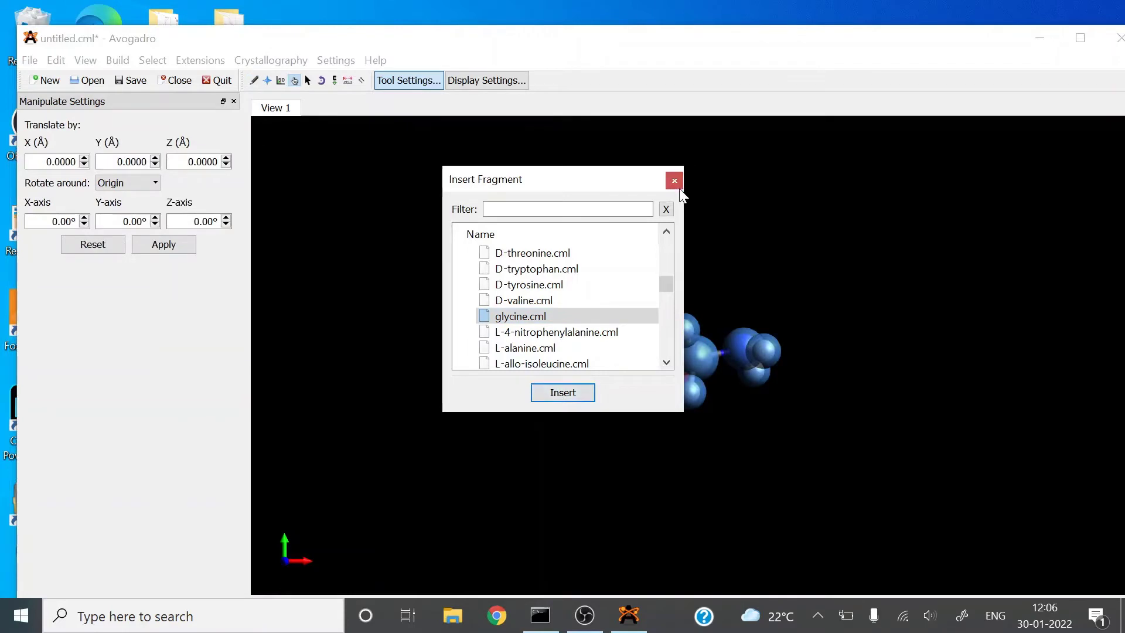
{"action": "left_click", "coordinate": [675, 182]}
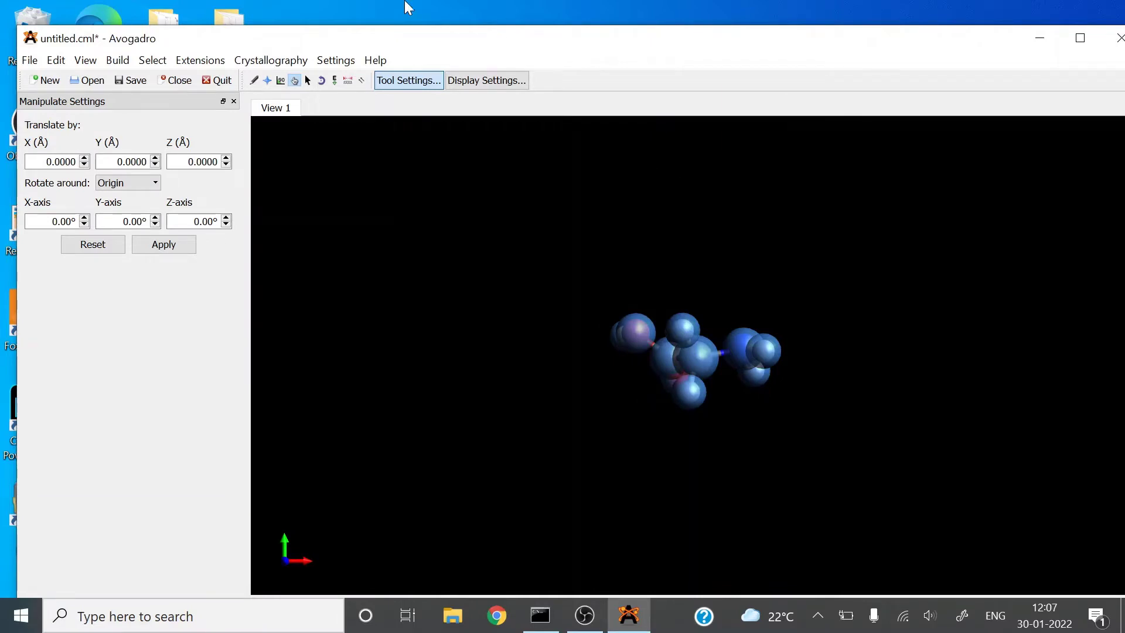
- Deselect all atoms of the glycine molecule and hide the Manipulate Settings
{"action": "left_click", "coordinate": [154, 62]}
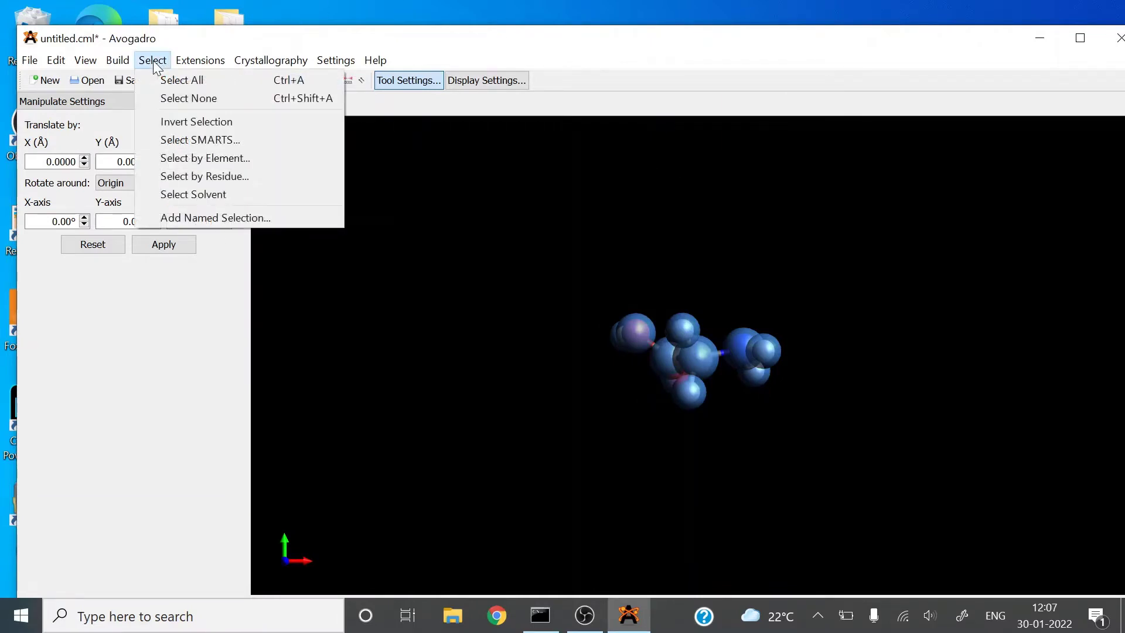
{"action": "left_click", "coordinate": [166, 99]}
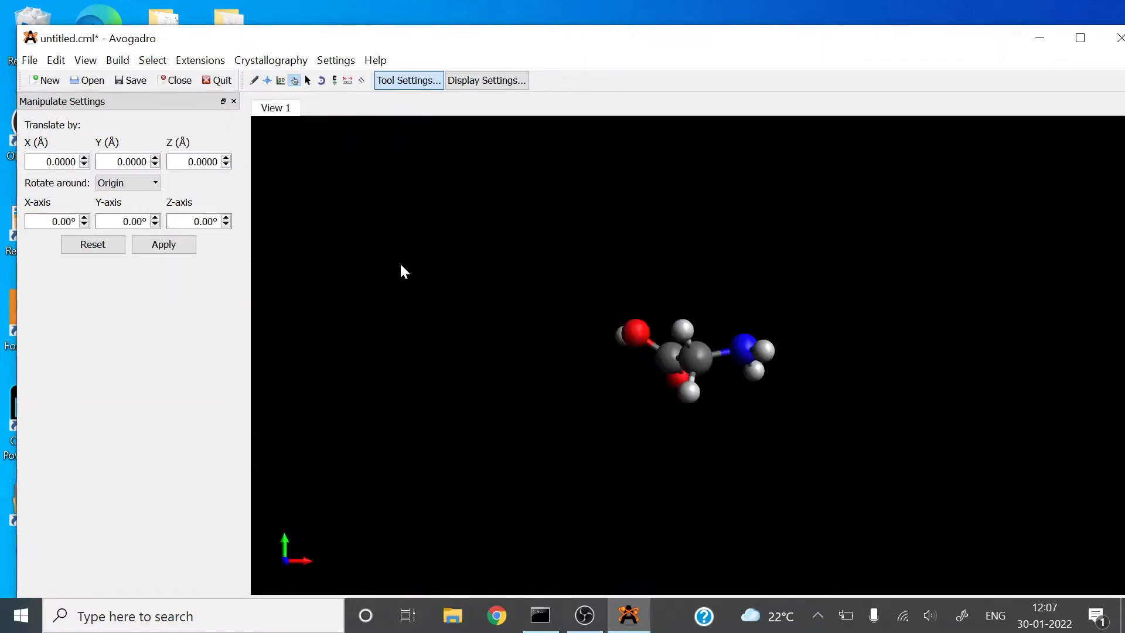
{"action": "left_click", "coordinate": [234, 101]}
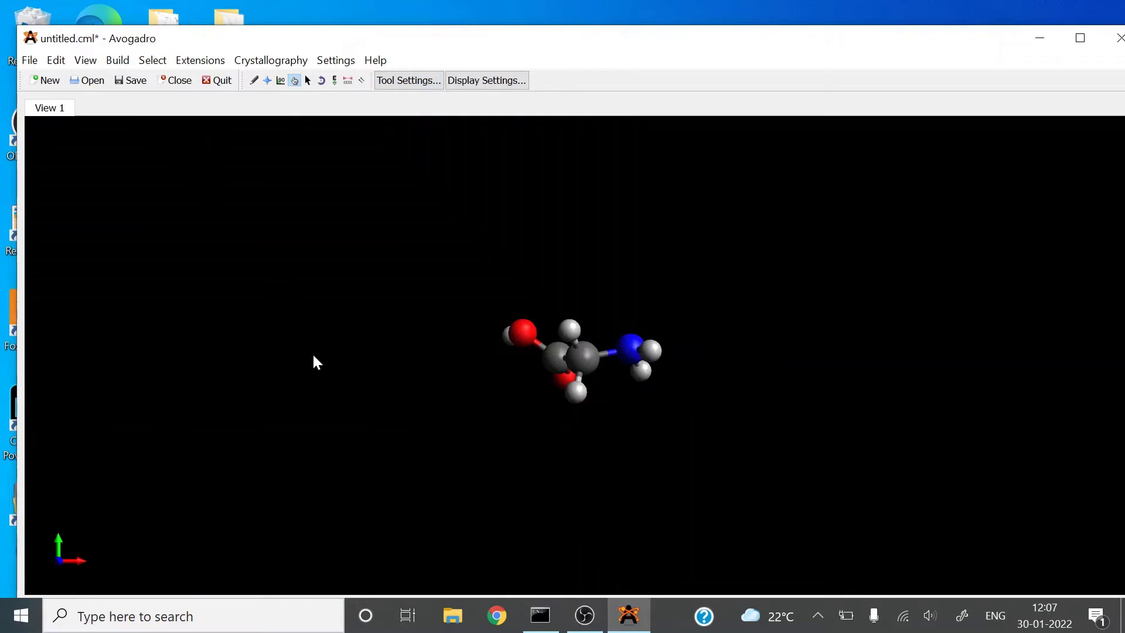
{"action": "left_click_drag", "start_coordinate": [325, 448], "coordinate": [631, 399]}
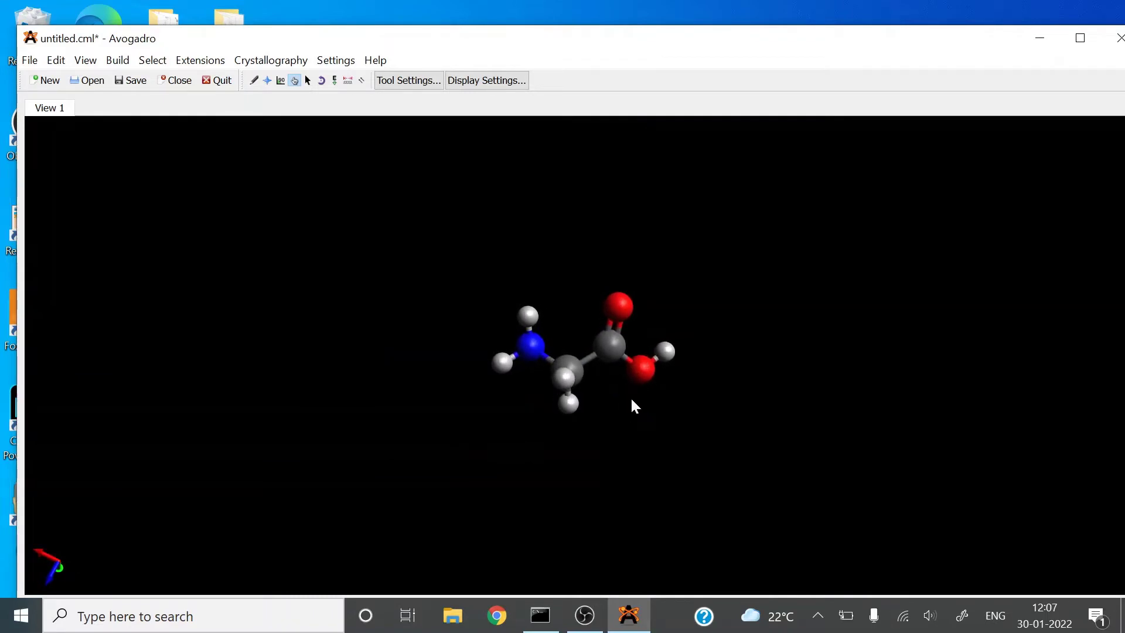
- Open the Orca input generator for the glycine molecule
{"action": "left_click", "coordinate": [195, 61]}
{"action": "mouse_move", "coordinate": [301, 391]}
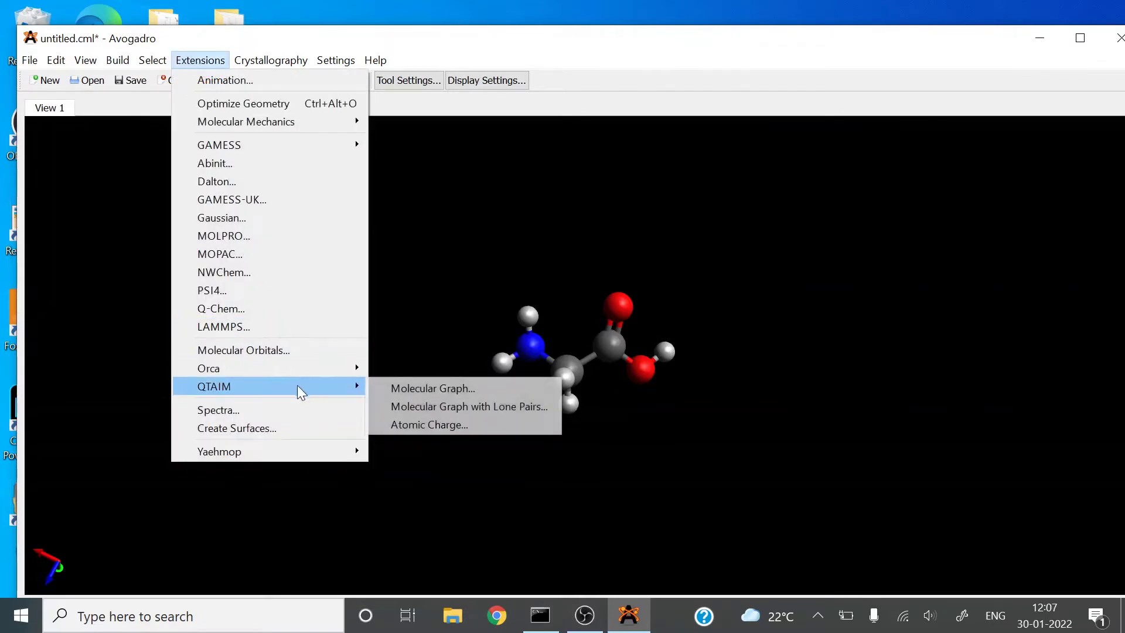
{"action": "mouse_move", "coordinate": [301, 370]}
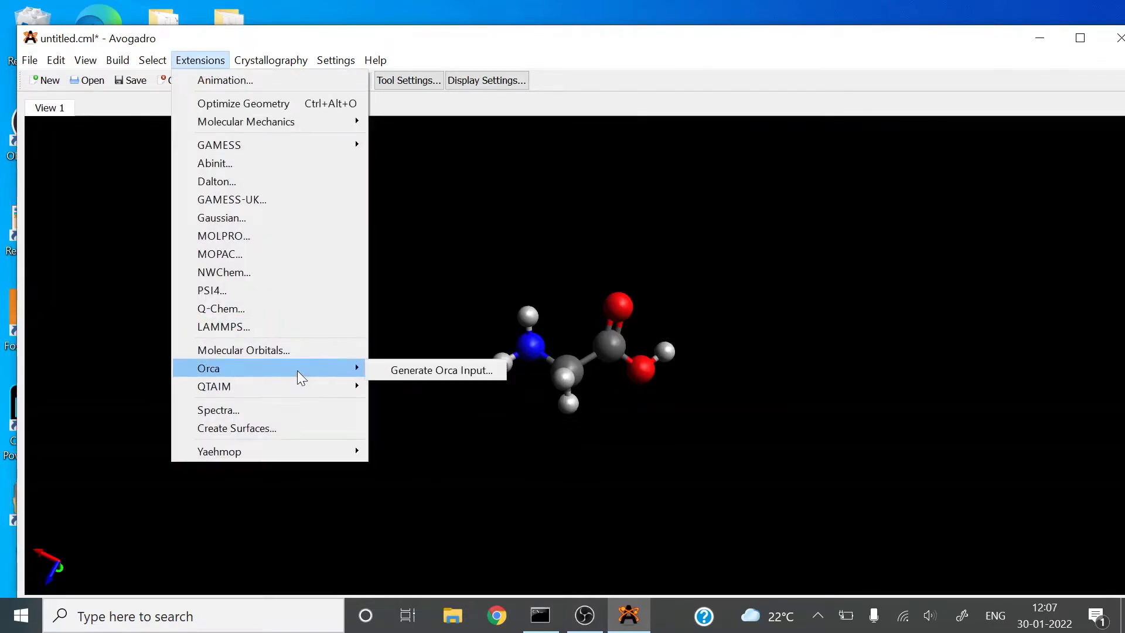
{"action": "left_click", "coordinate": [409, 371]}
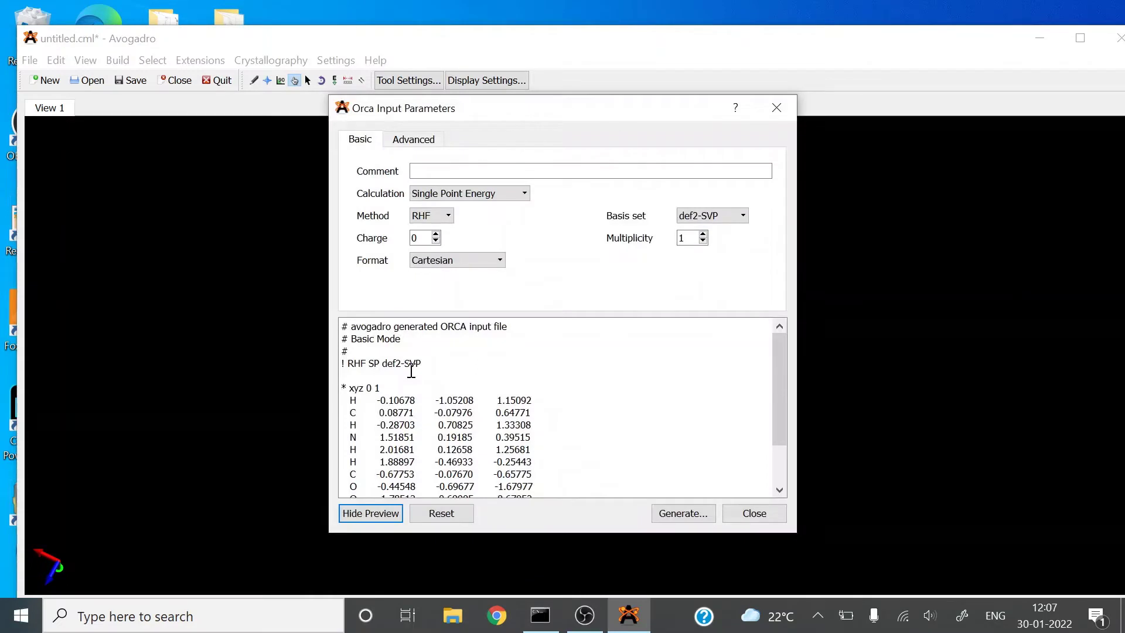
- Set the basis set to def2-TZVP in the advanced Orca input parameters
{"action": "left_click", "coordinate": [405, 141]}
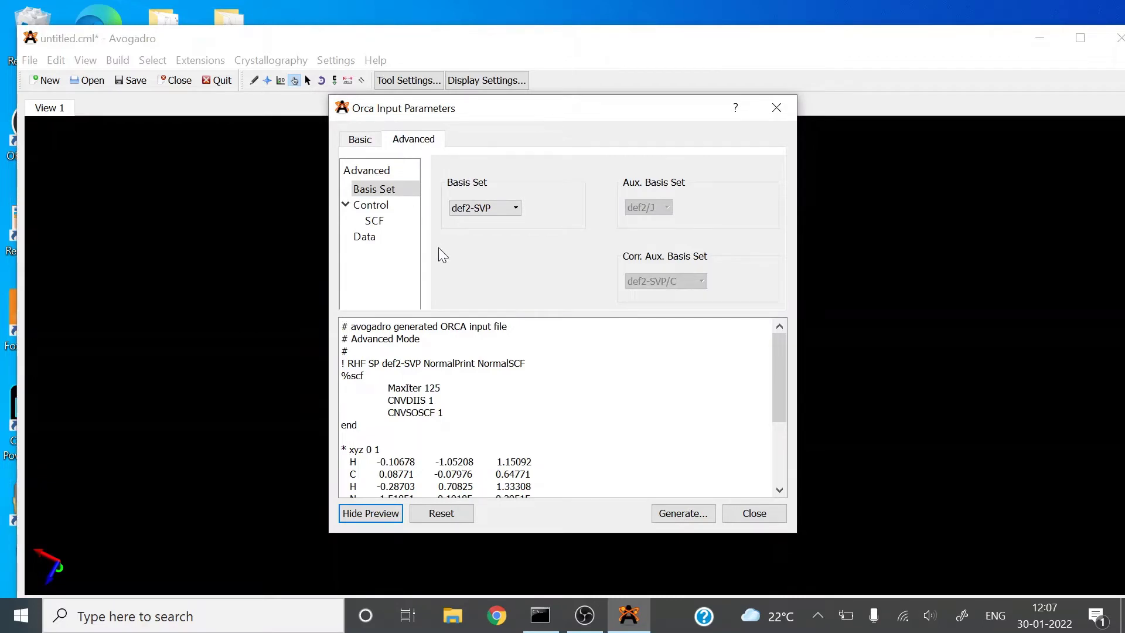
{"action": "left_click", "coordinate": [514, 209]}
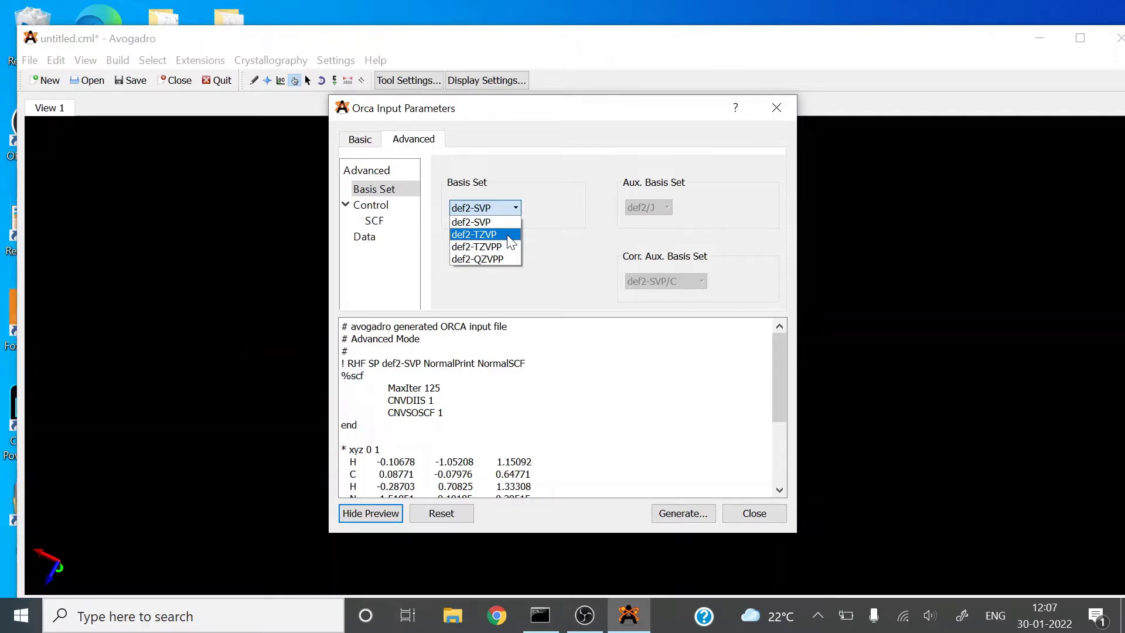
{"action": "left_click", "coordinate": [509, 235]}
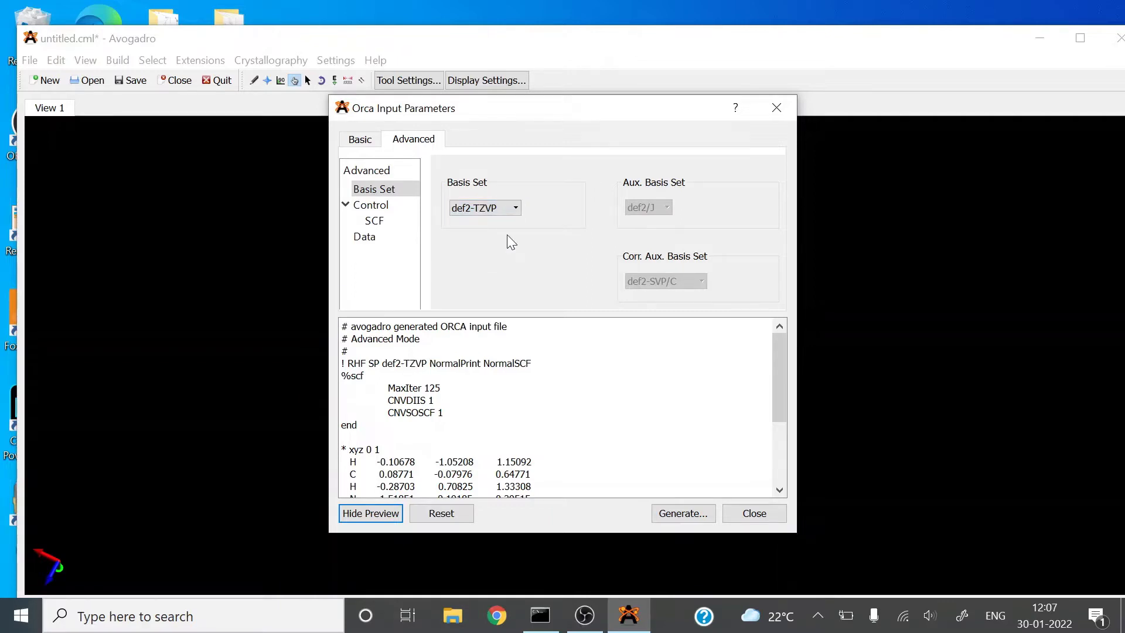
- Set the Orca run type to Geometry Optimization and enable DFT as the method
{"action": "left_click", "coordinate": [369, 205]}
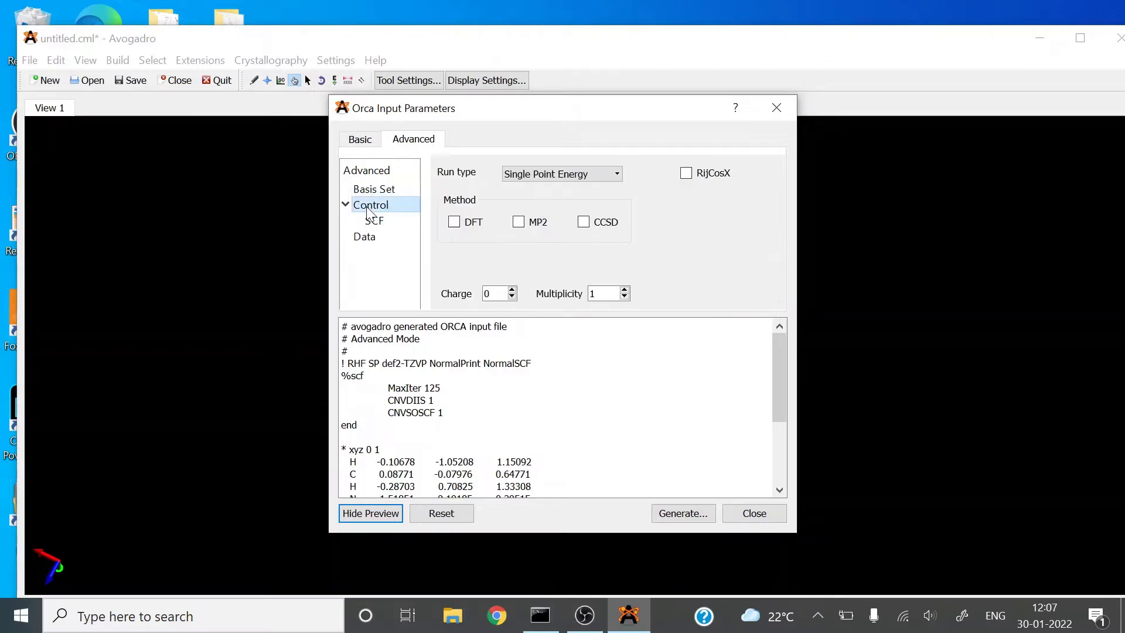
{"action": "left_click", "coordinate": [619, 173]}
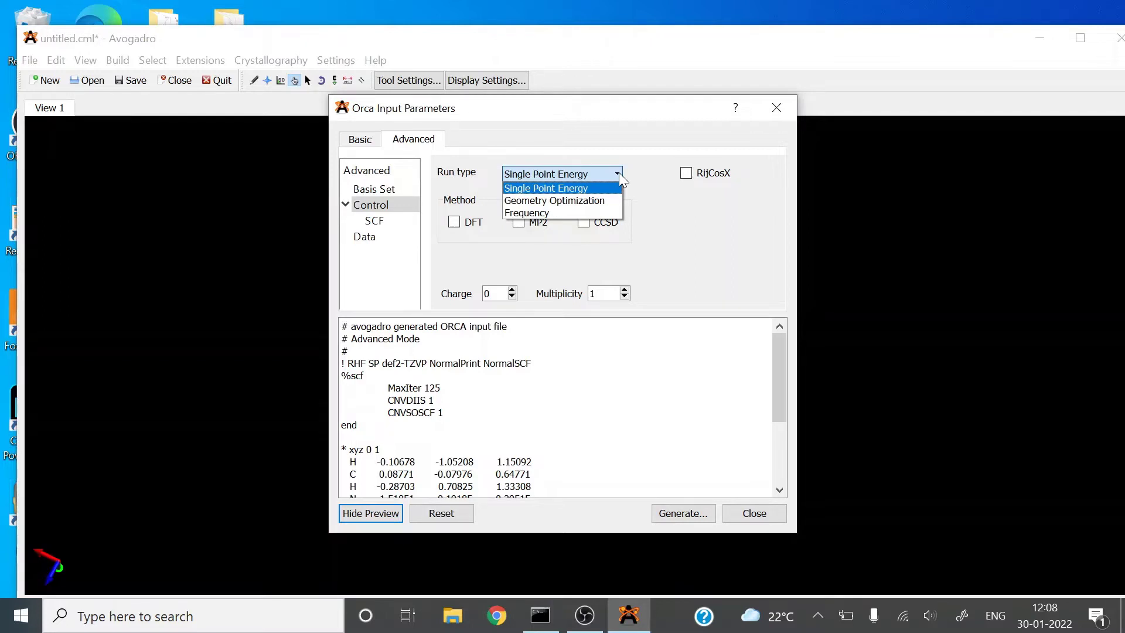
{"action": "left_click", "coordinate": [606, 199]}
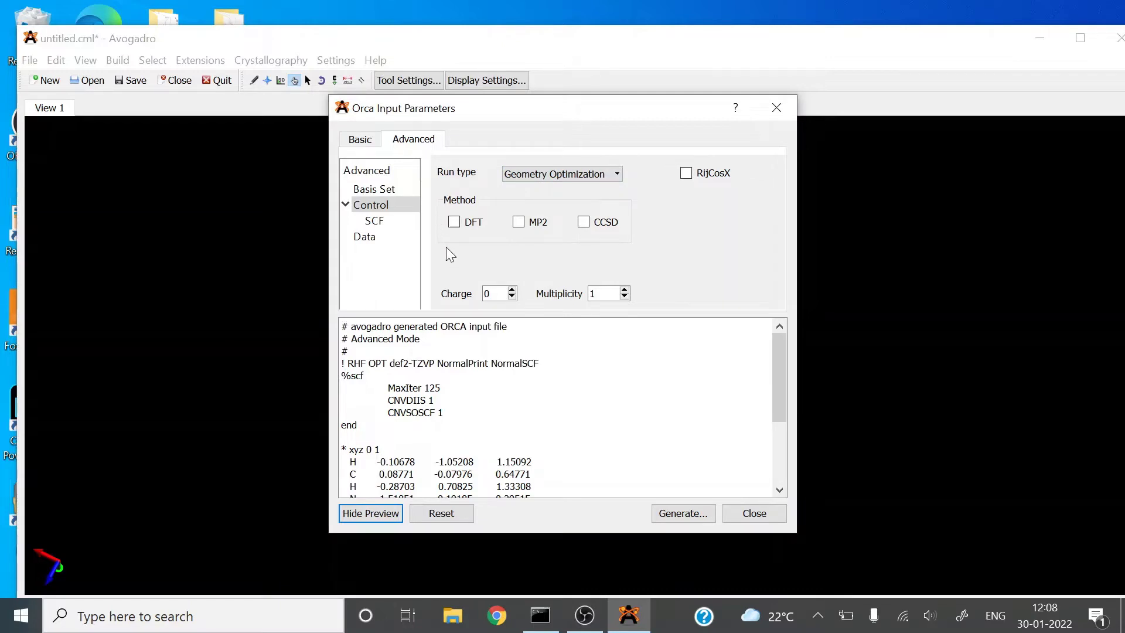
{"action": "left_click", "coordinate": [453, 224]}
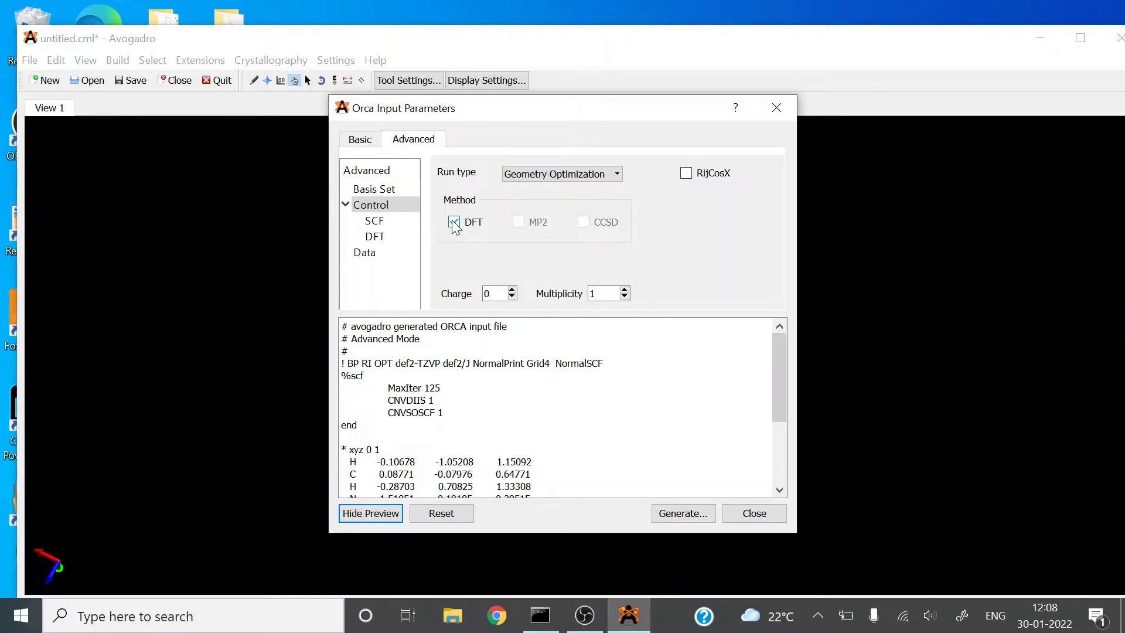
- Check the auxiliary basis set options for the DFT calculation, keeping def2/J
{"action": "left_click", "coordinate": [396, 190]}
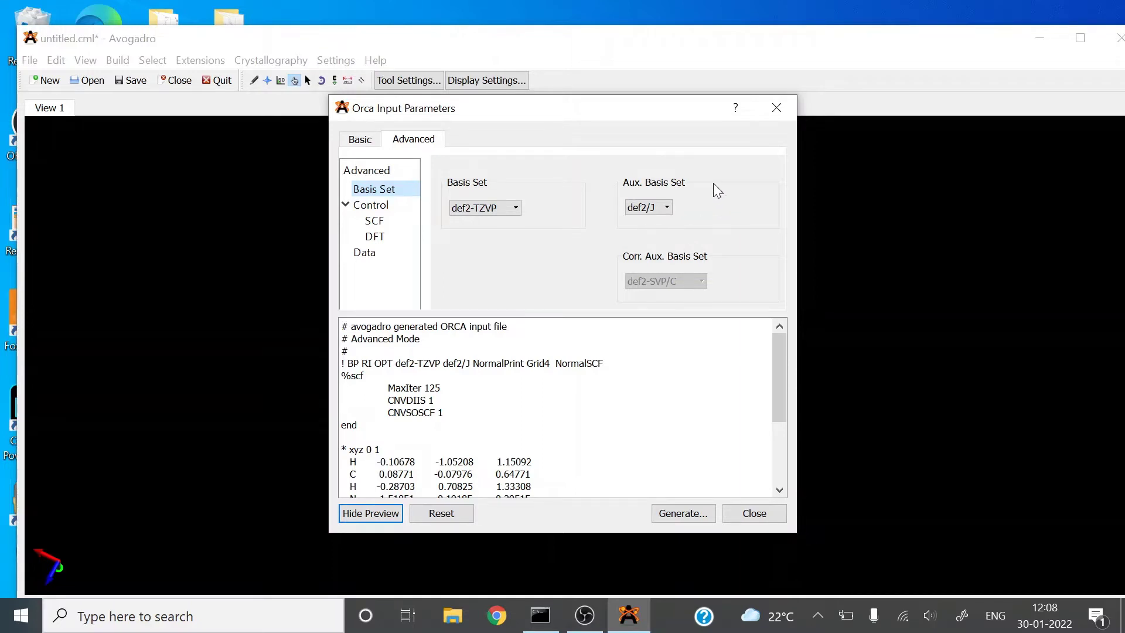
{"action": "left_click", "coordinate": [667, 208]}
{"action": "left_click", "coordinate": [667, 209]}
- Set the SCF accuracy to Tight SCF
{"action": "left_click", "coordinate": [388, 205]}
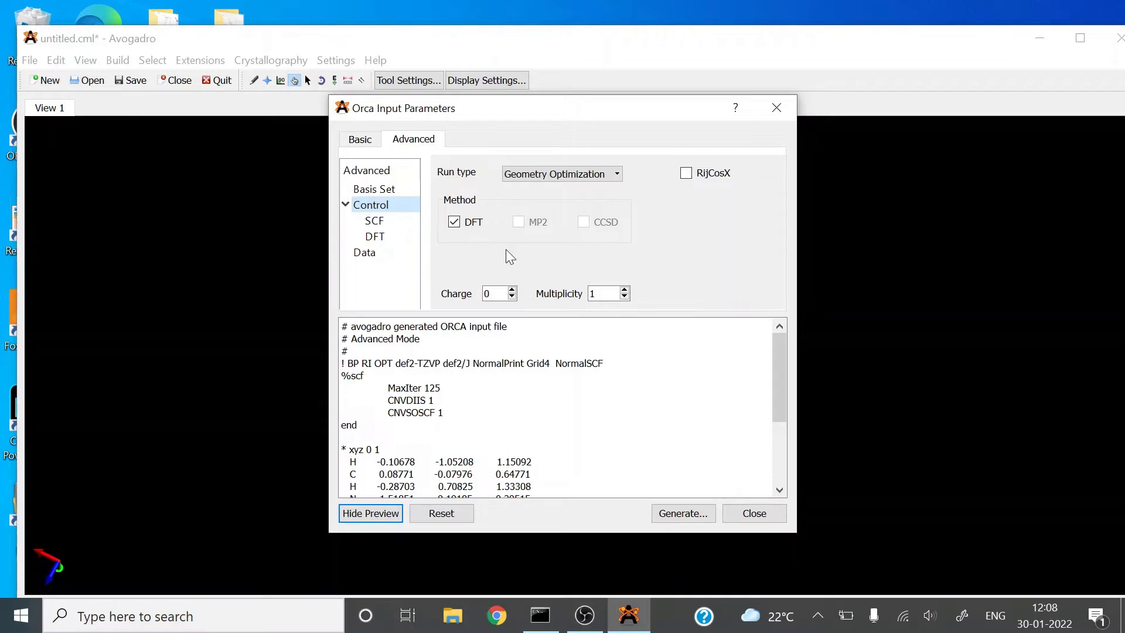
{"action": "left_click", "coordinate": [381, 222]}
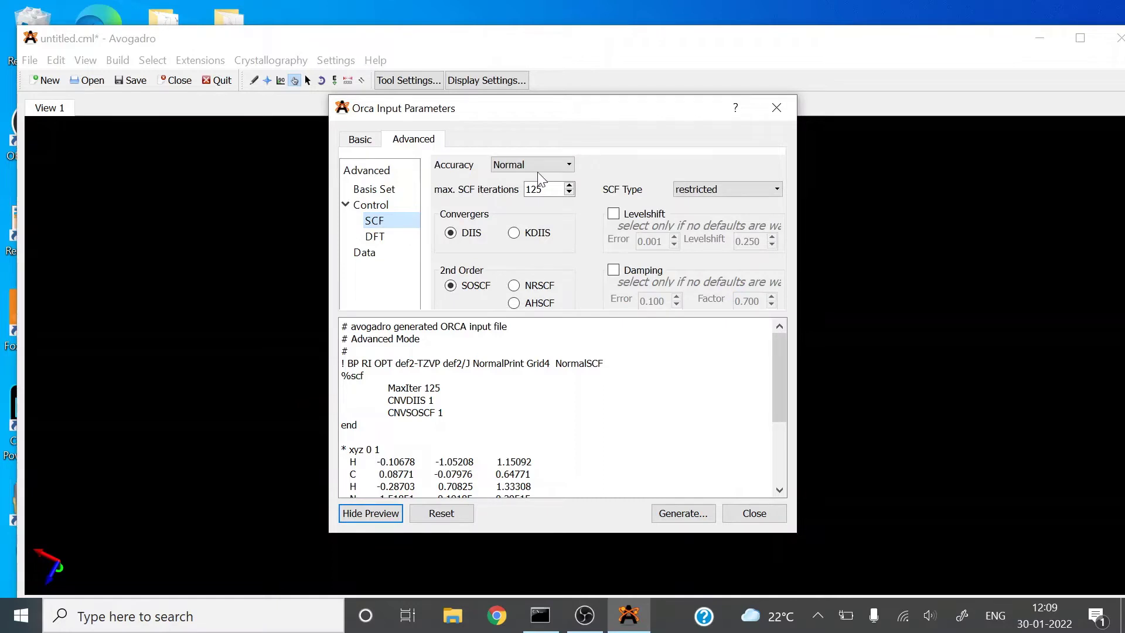
{"action": "left_click", "coordinate": [571, 167]}
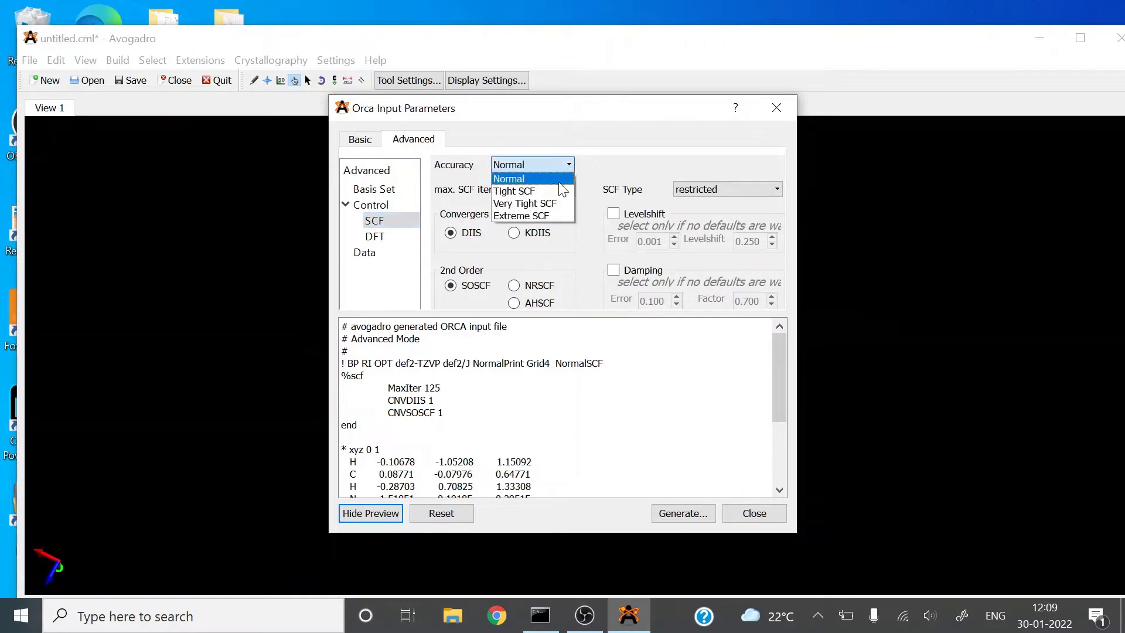
{"action": "left_click", "coordinate": [558, 189]}
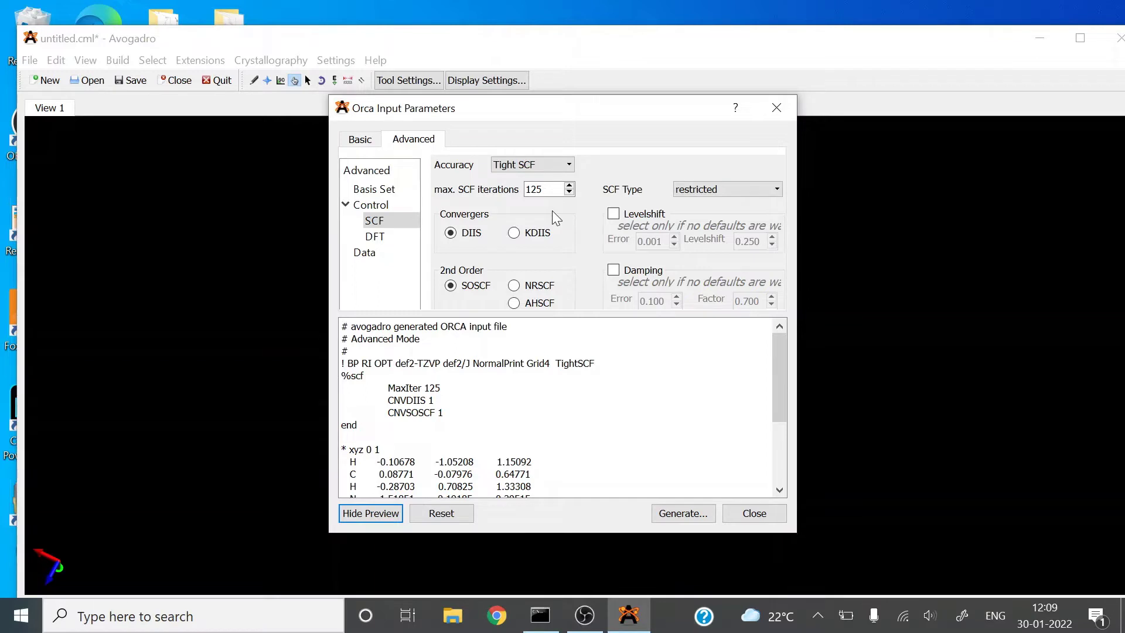
- Set the DFT functional to B3LYP in the advanced Orca input parameters
{"action": "left_click", "coordinate": [389, 243]}
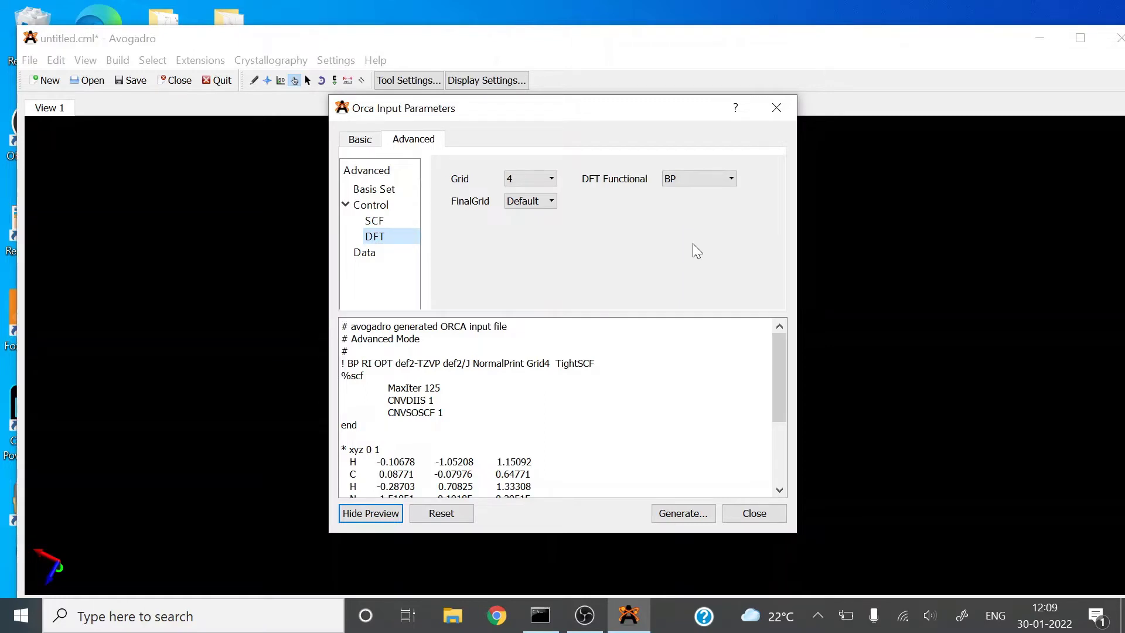
{"action": "left_click", "coordinate": [731, 179]}
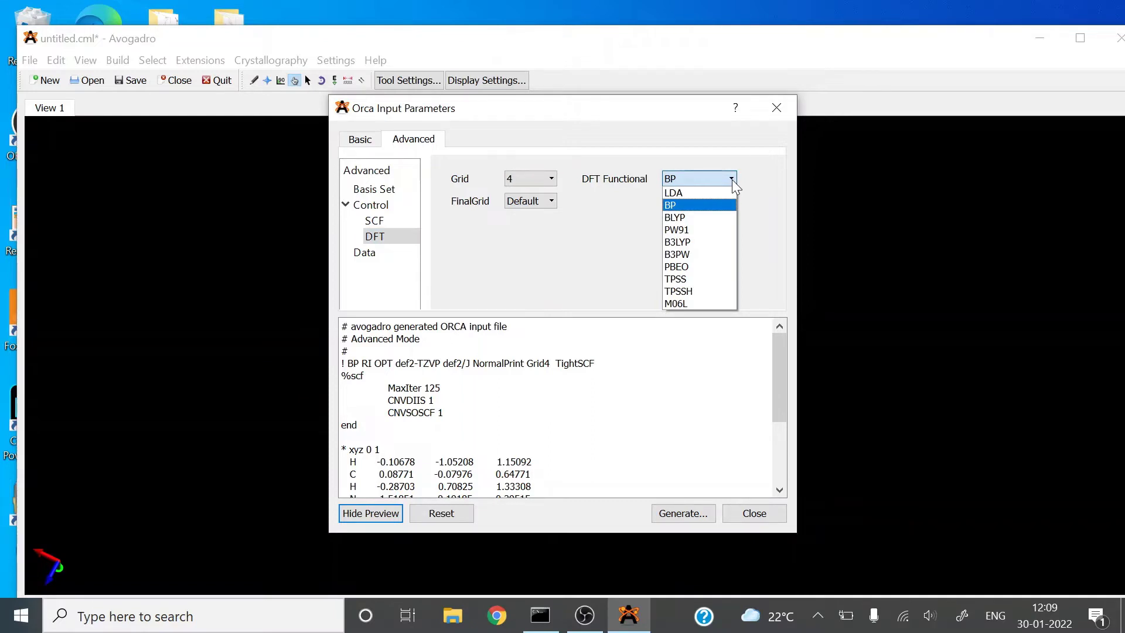
{"action": "left_click", "coordinate": [721, 248]}
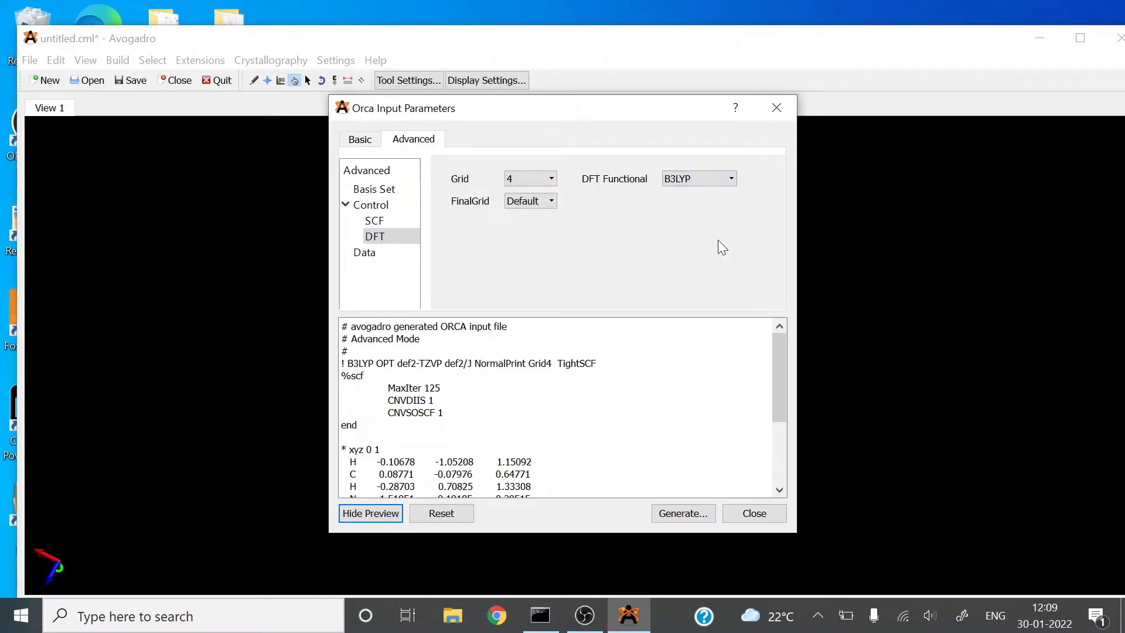
- Enter "Geometry Optiization of Glycine" as the comment in the Data settings of the Orca input
{"action": "left_click", "coordinate": [373, 253]}
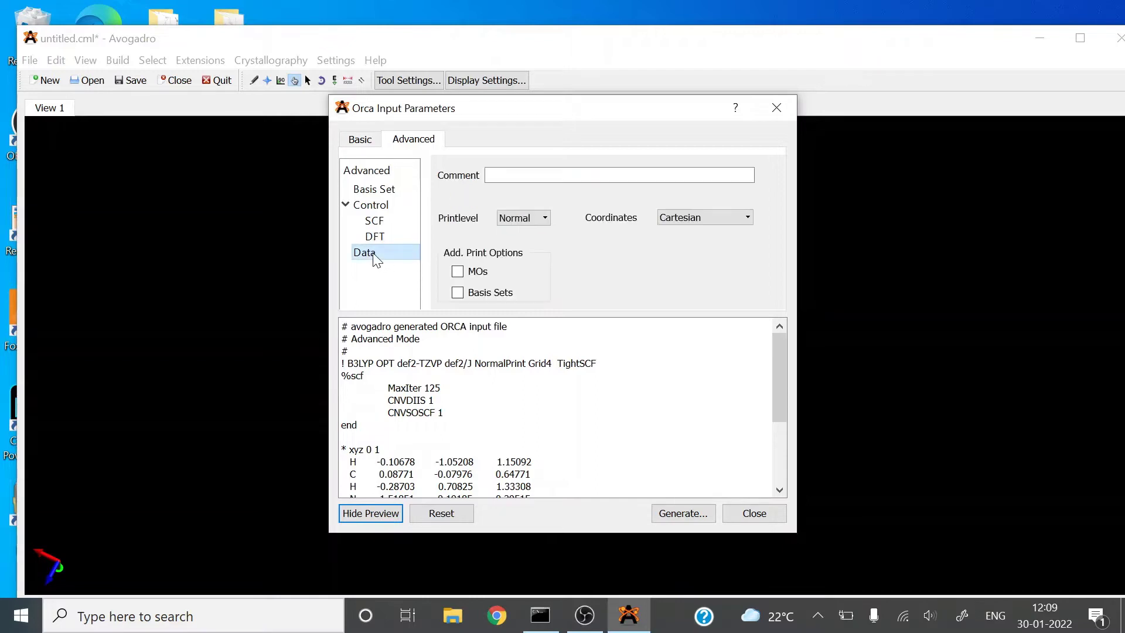
{"action": "left_click", "coordinate": [497, 176]}
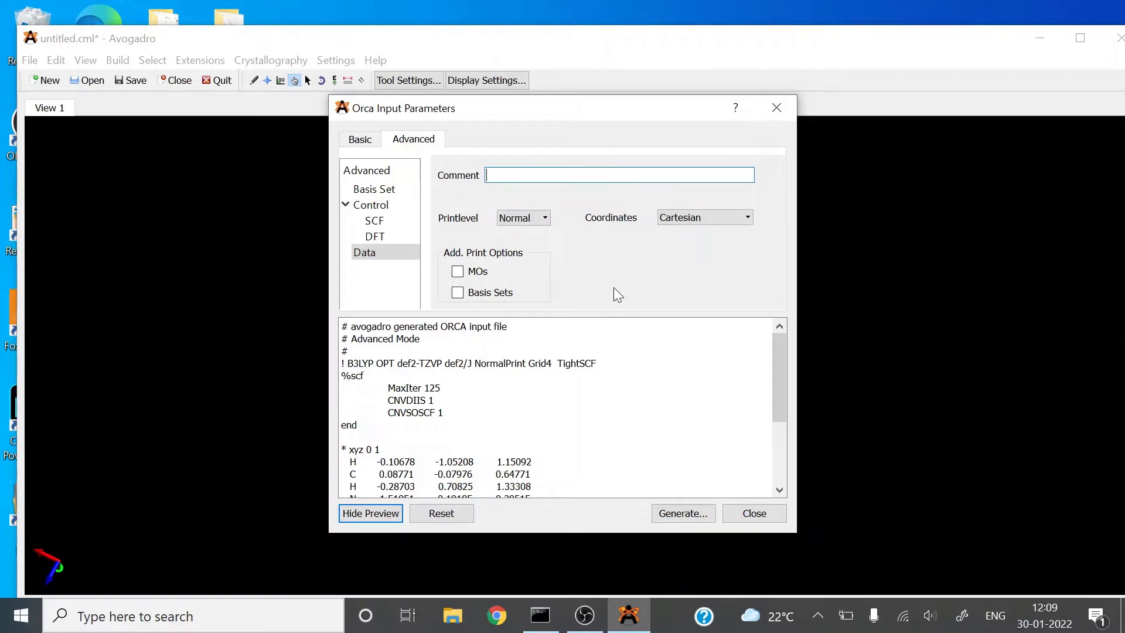
{"action": "type", "text": "Geomtry"}
{"action": "key", "text": "BackSpace"}
{"action": "key", "text": "BackSpace"}
{"action": "key", "text": "BackSpace"}
{"action": "key", "text": "BackSpace"}
{"action": "type", "text": "etry Optiization of Gl"}
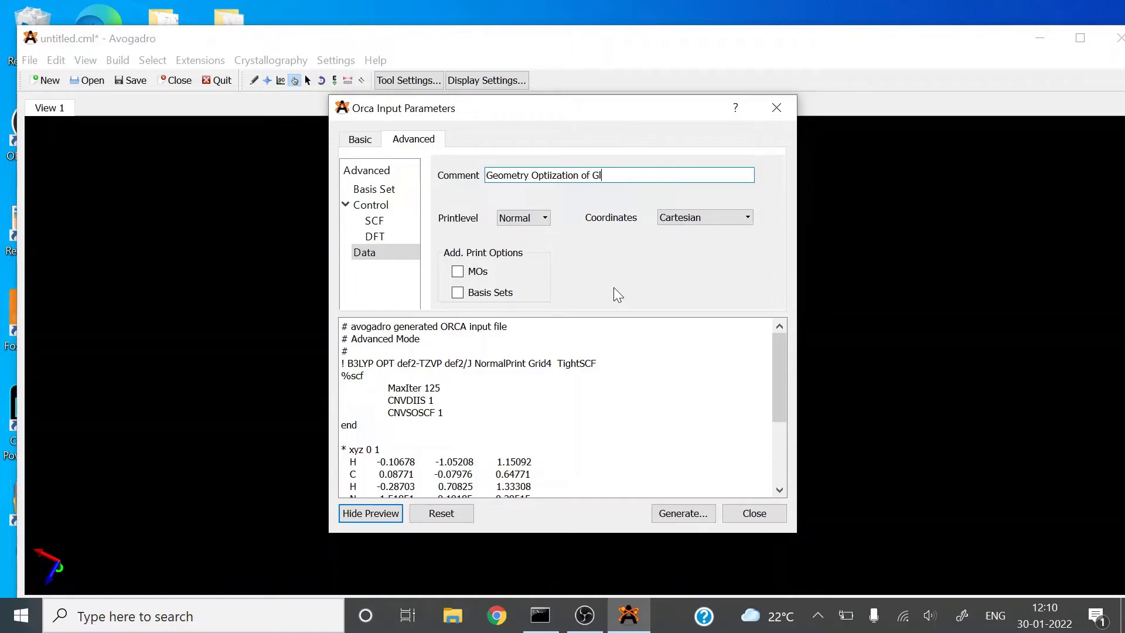
{"action": "type", "text": "ycine"}
- Enable the additional print options for MOs and Basis Sets and check the input preview
{"action": "left_click", "coordinate": [458, 271]}
{"action": "left_click", "coordinate": [457, 273]}
{"action": "left_click", "coordinate": [458, 273]}
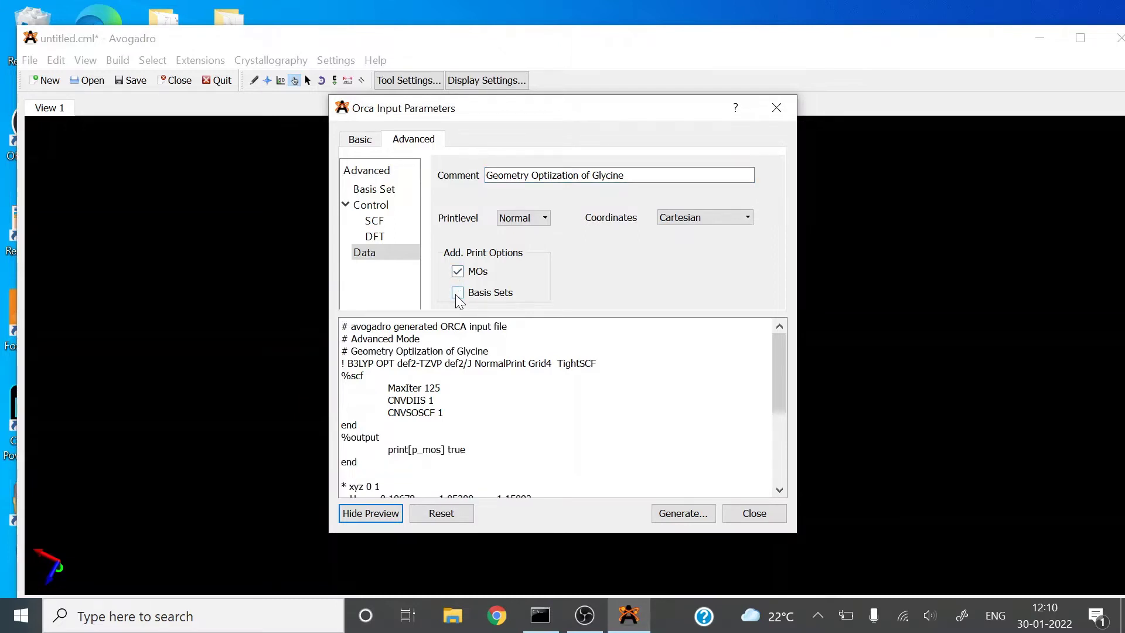
{"action": "left_click", "coordinate": [458, 293]}
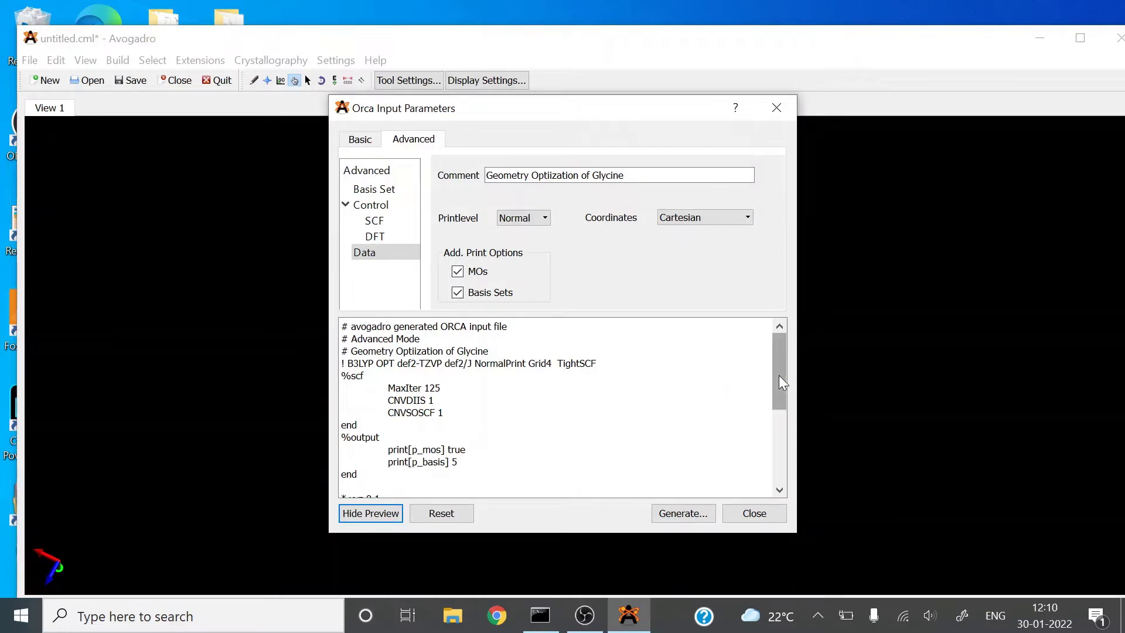
{"action": "left_click_drag", "start_coordinate": [783, 382], "coordinate": [803, 352]}
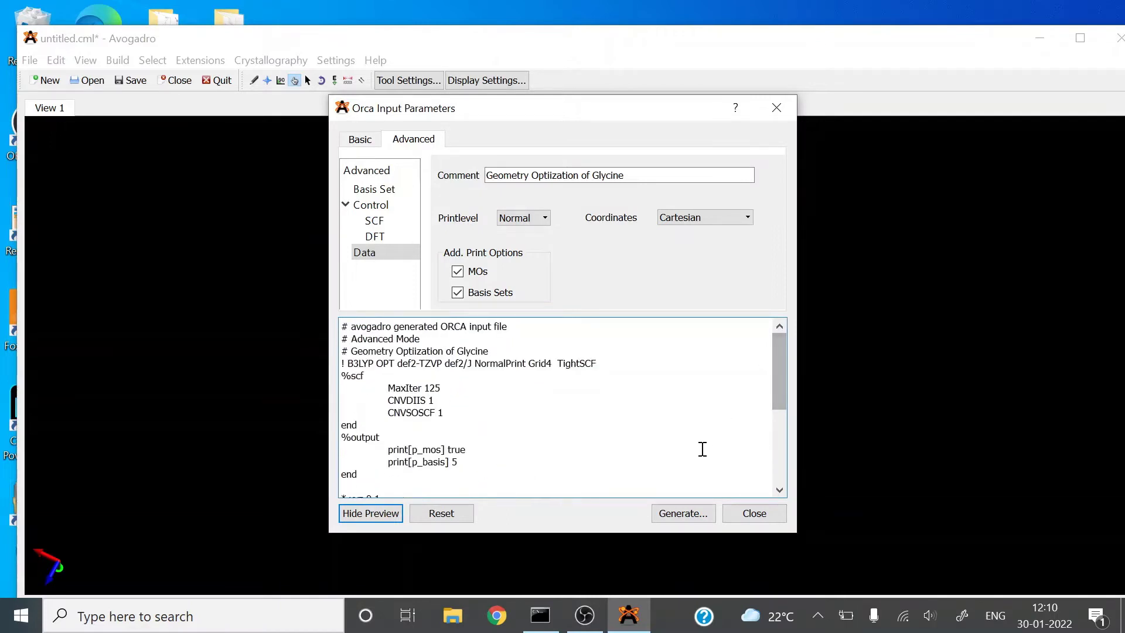
- Generate the ORCA input deck as glycine.inp in the glycine neutral folder, replacing the existing file, and close the Orca input parameters
{"action": "left_click", "coordinate": [679, 517]}
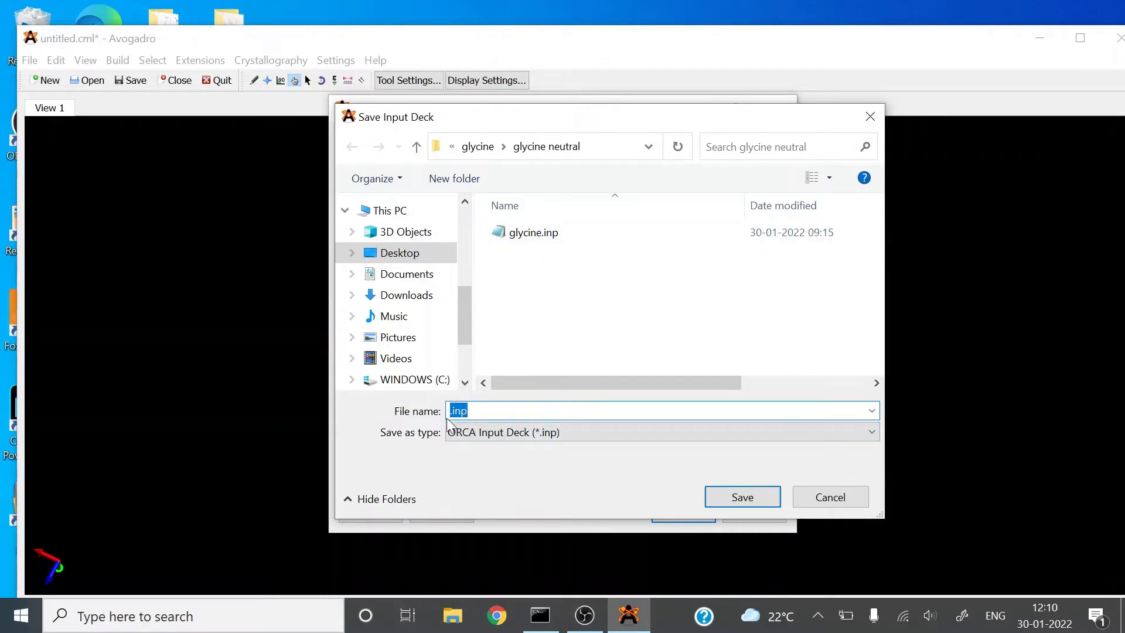
{"action": "key", "text": "Home"}
{"action": "type", "text": "glycine"}
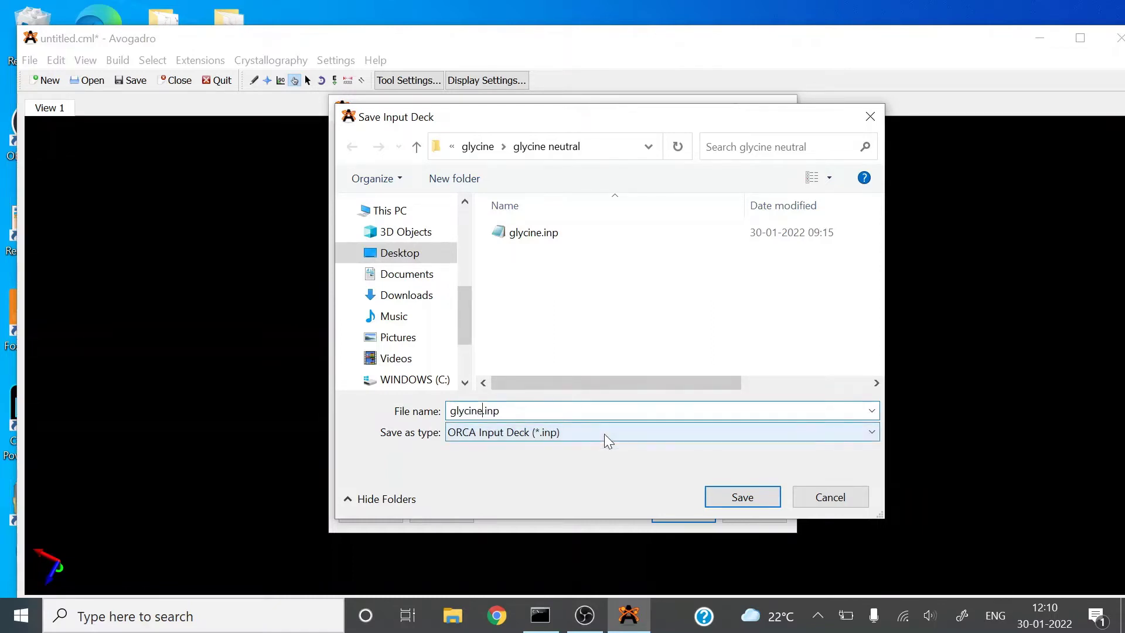
{"action": "left_click", "coordinate": [739, 498]}
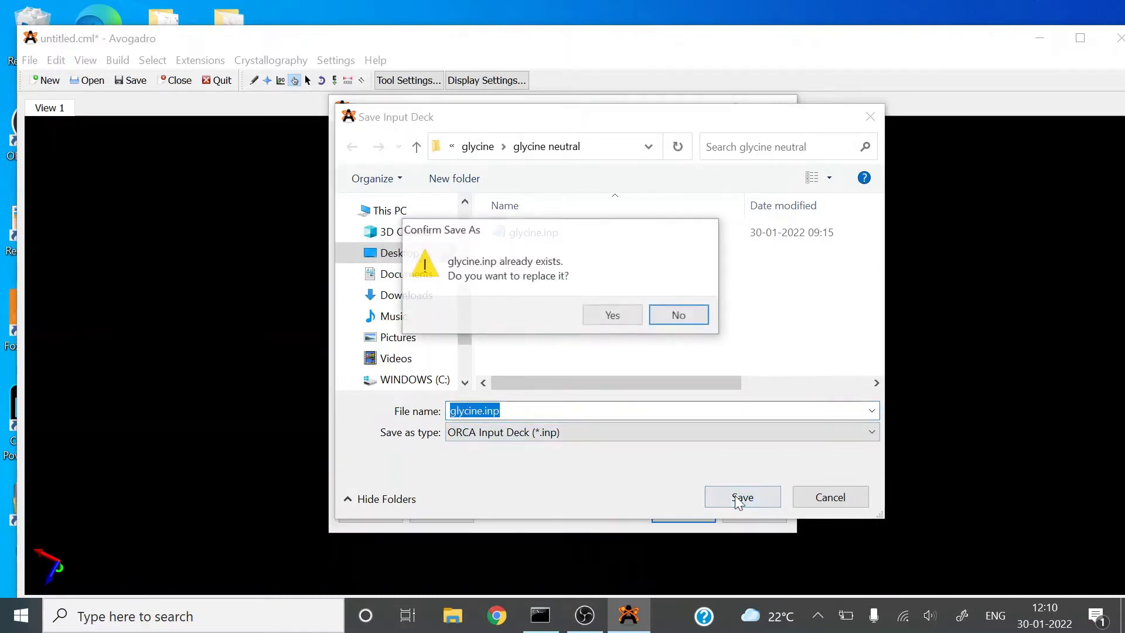
{"action": "left_click", "coordinate": [608, 316]}
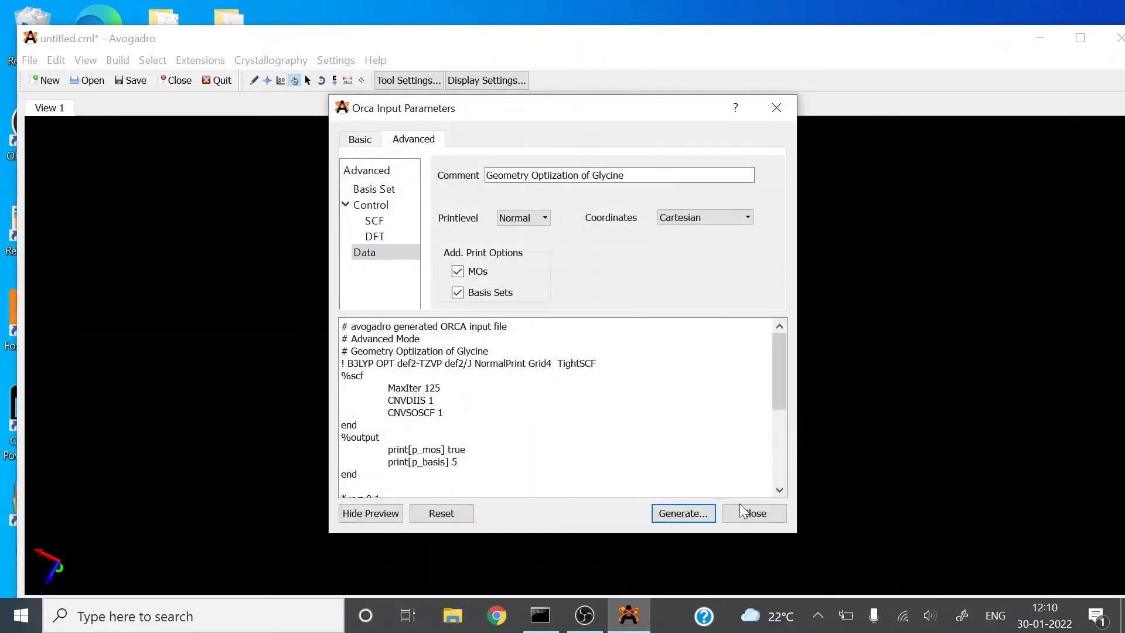
{"action": "left_click", "coordinate": [756, 514]}
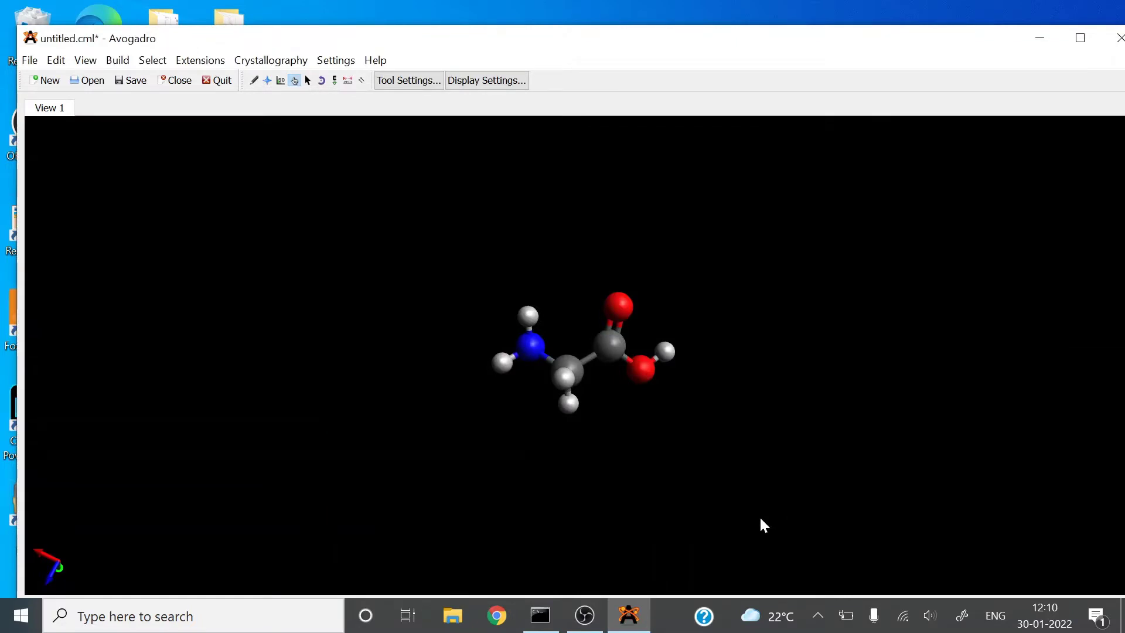
- Switch to the Command Prompt, list the Desktop's contents and change to the glycine directory
{"action": "left_click", "coordinate": [541, 619]}
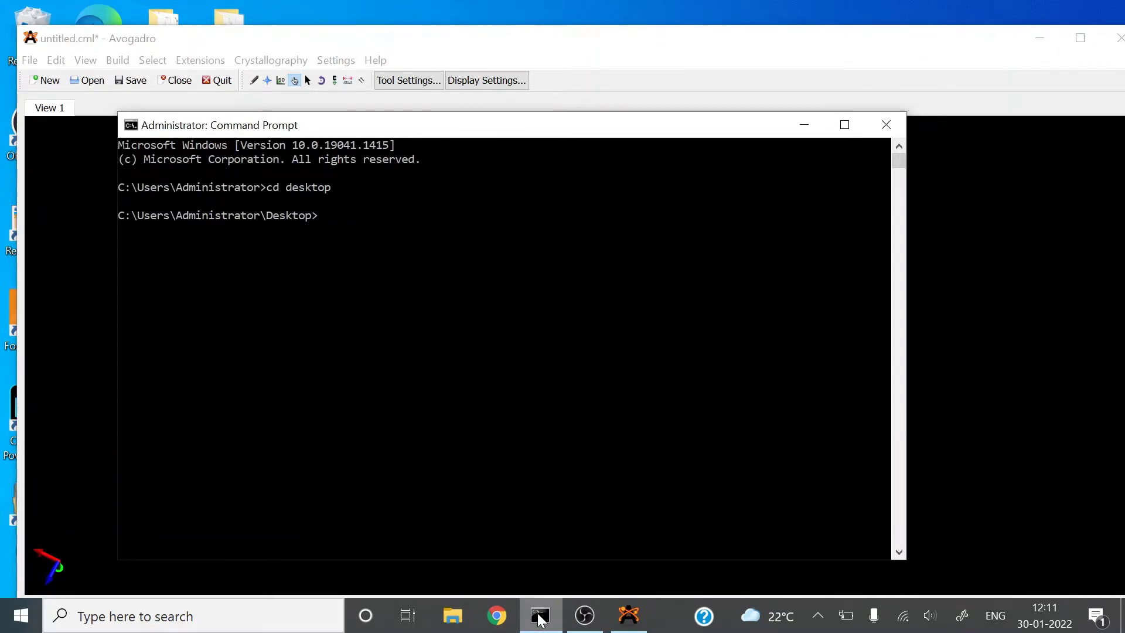
{"action": "type", "text": "dir"}
{"action": "key", "text": "Return"}
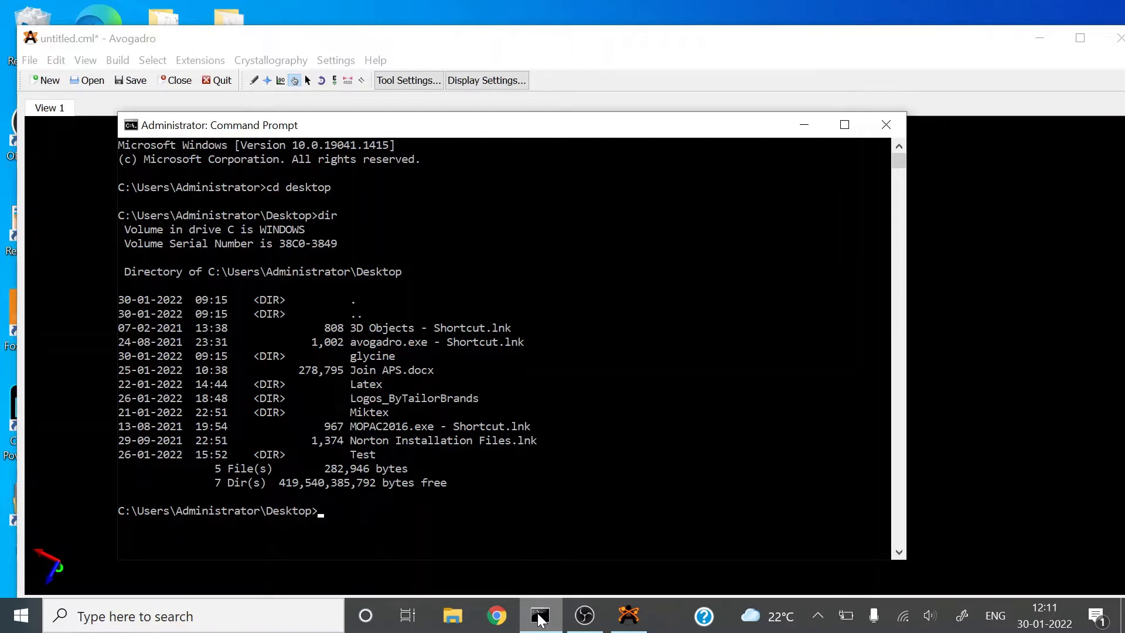
{"action": "type", "text": "cd glycine"}
{"action": "key", "text": "Return"}
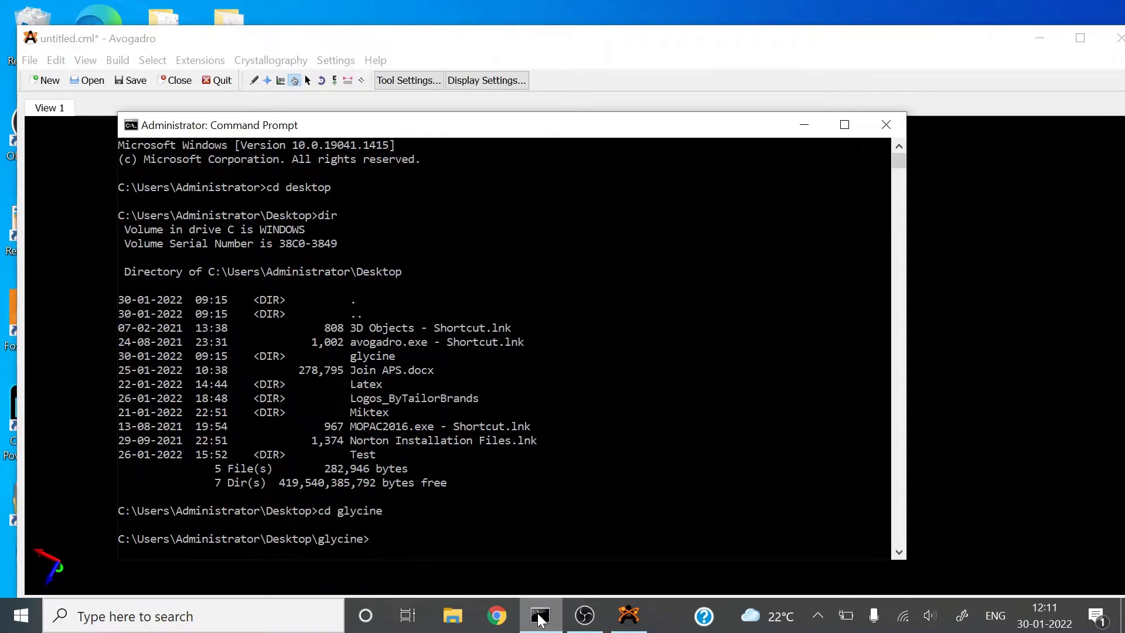
- List the glycine directory, change to its glycine neutral subfolder and list the files there
{"action": "type", "text": "dir"}
{"action": "key", "text": "Return"}
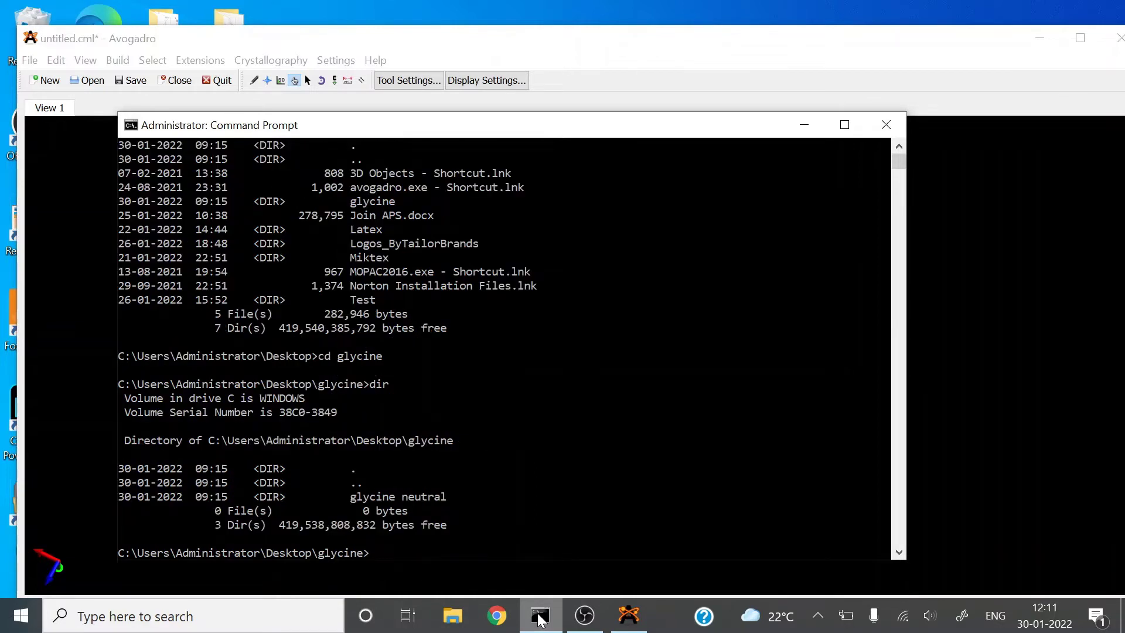
{"action": "type", "text": "cd glycine neutral"}
{"action": "key", "text": "Return"}
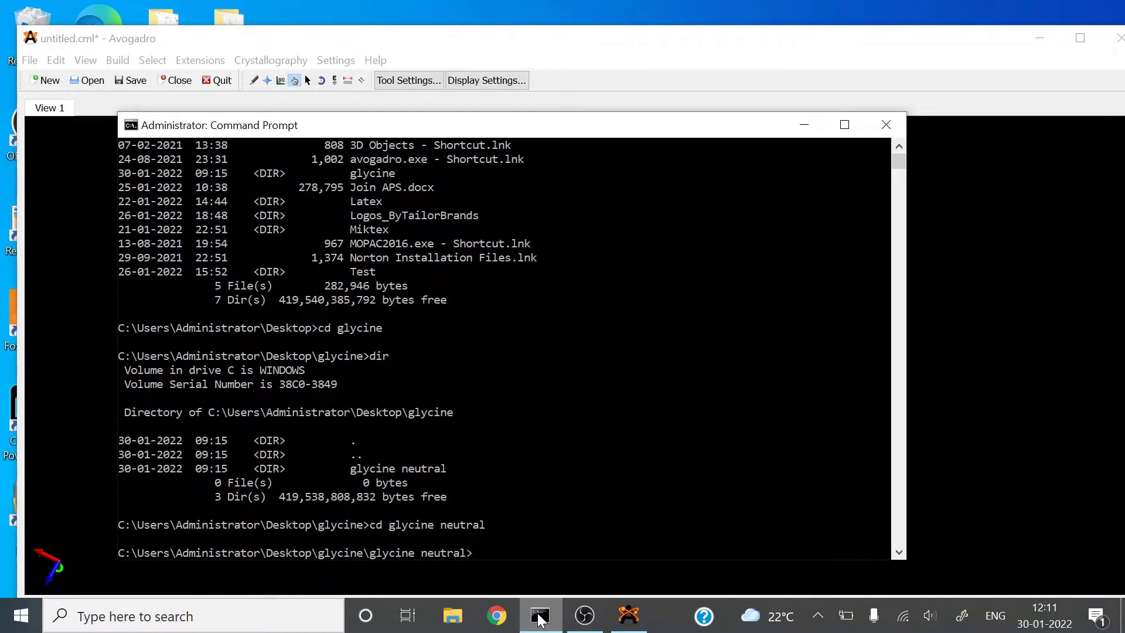
{"action": "type", "text": "dir"}
{"action": "key", "text": "Return"}
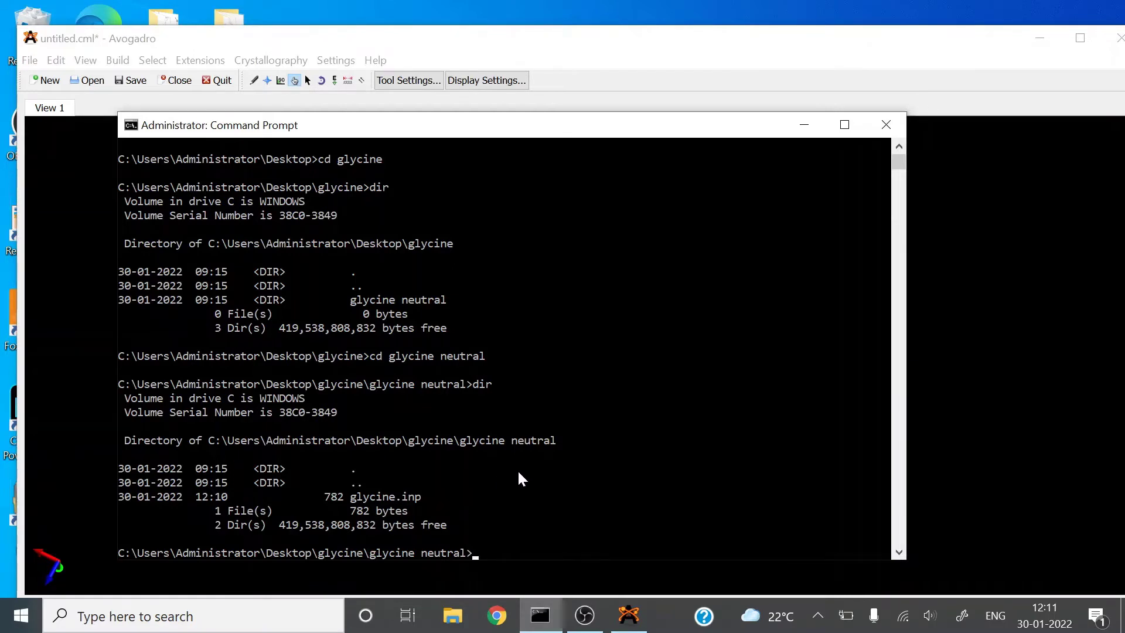
- Run the ORCA calculation with the command "orca glycine.inp > glycine.out"
{"action": "type", "text": "orca"}
{"action": "type", "text": " glyc"}
{"action": "type", "text": "ine."}
{"action": "type", "text": "inp"}
{"action": "type", "text": " > "}
{"action": "type", "text": "gl"}
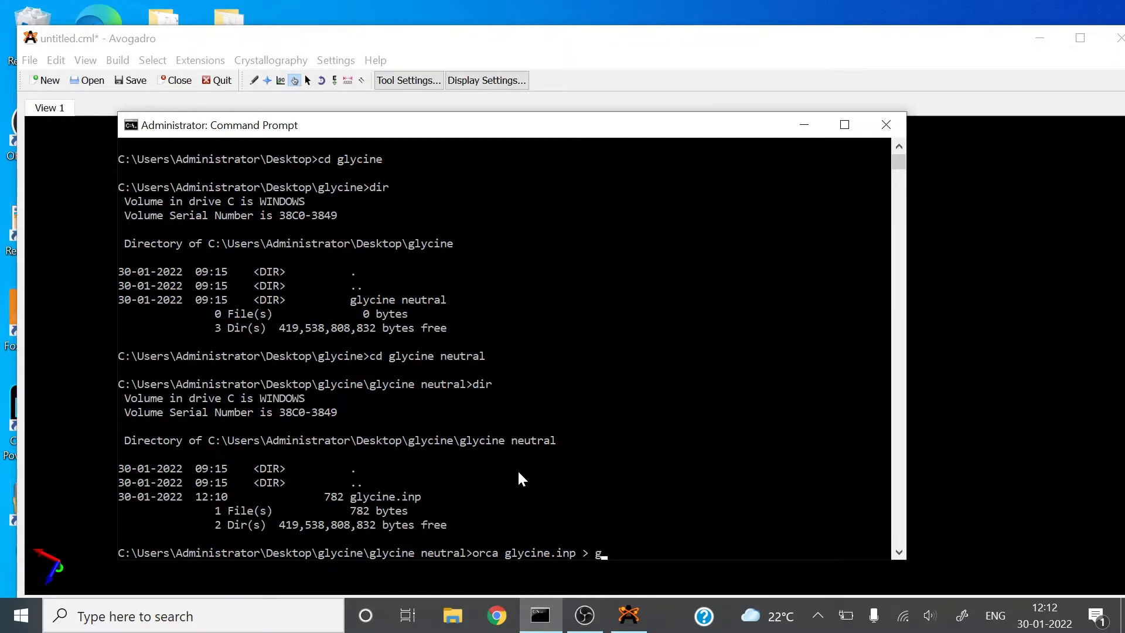
{"action": "type", "text": "ycine.out"}
{"action": "key", "text": "Return"}
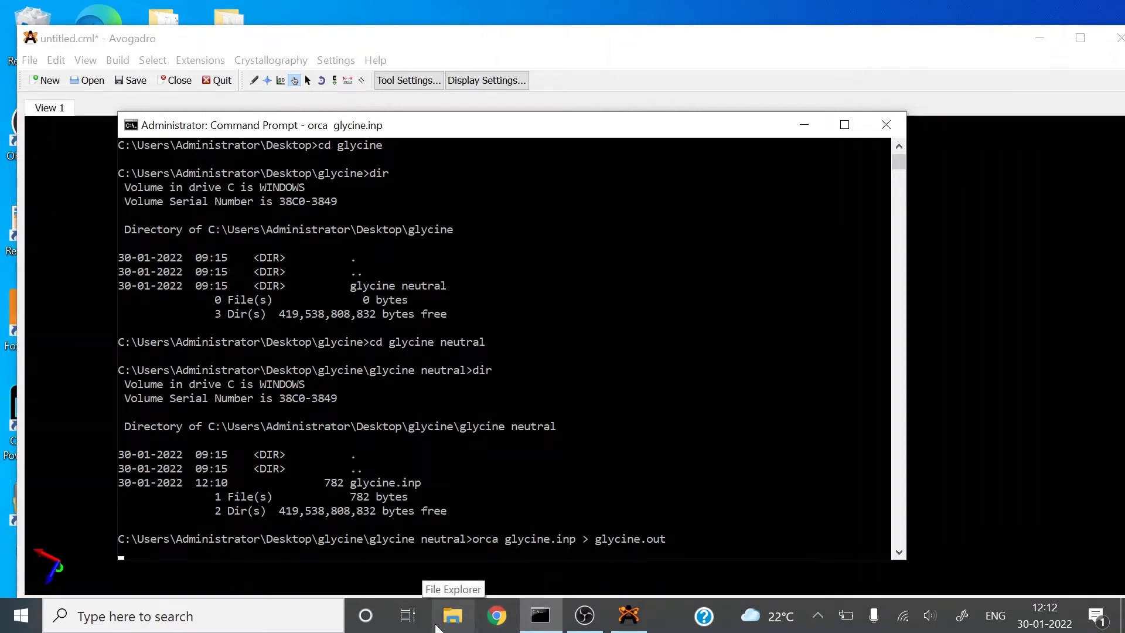
{"action": "left_click", "coordinate": [899, 553]}
{"action": "left_click", "coordinate": [898, 552]}
{"action": "left_click_drag", "start_coordinate": [898, 553], "coordinate": [899, 553]}
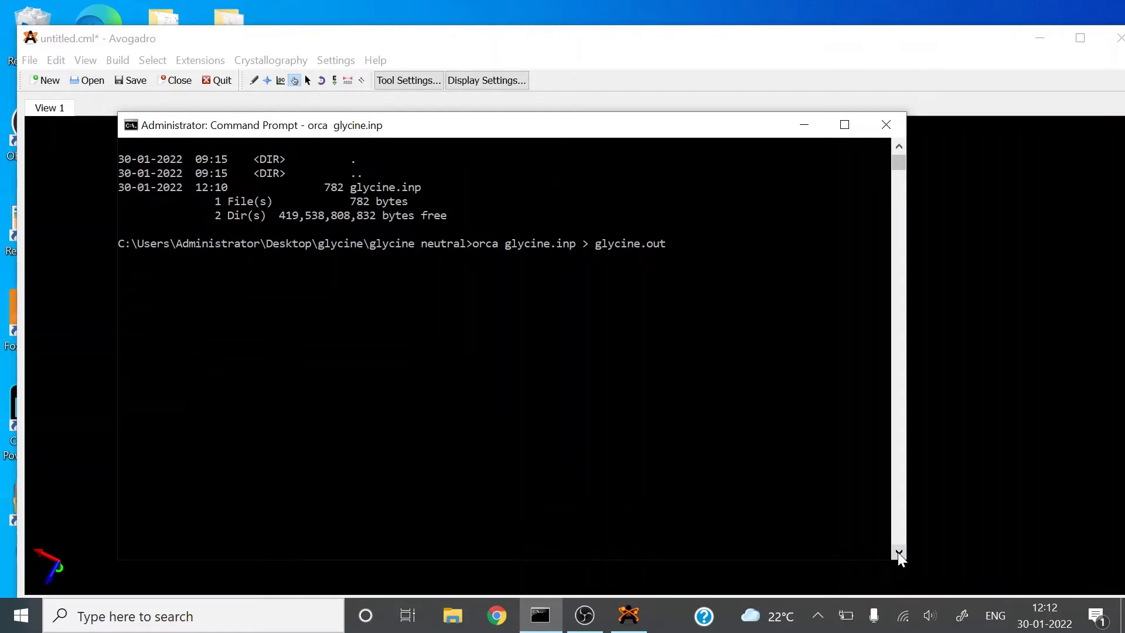
{"action": "left_click_drag", "start_coordinate": [899, 553], "coordinate": [899, 553]}
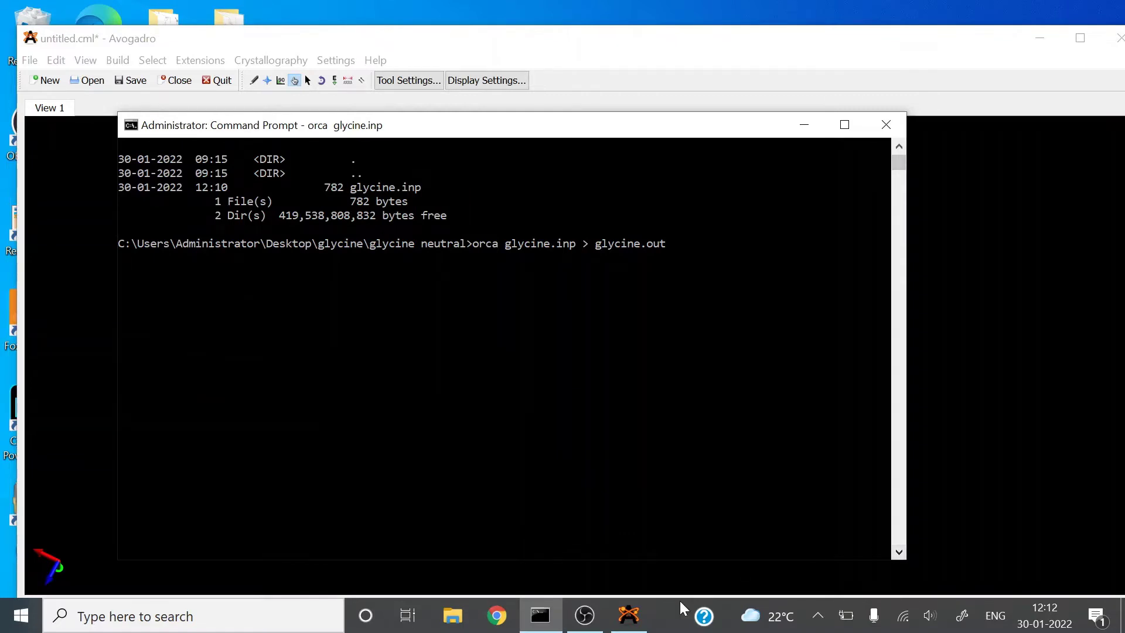
- Look through the files ORCA is writing to the Desktop's glycine neutral folder in File Explorer, then minimize the window
{"action": "left_click", "coordinate": [452, 617]}
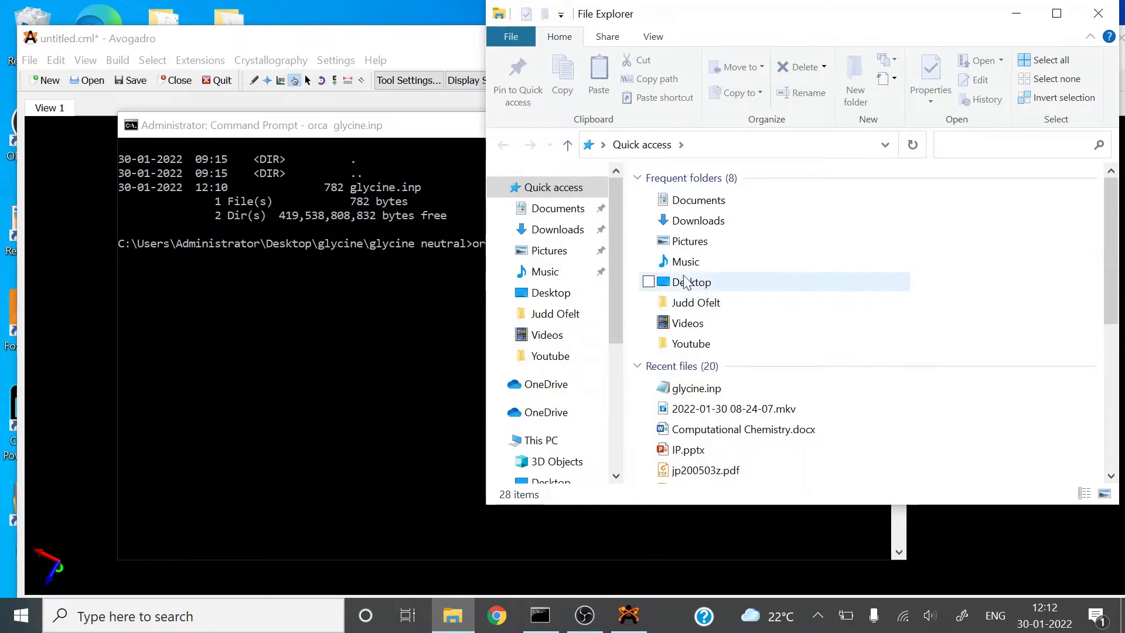
{"action": "left_click", "coordinate": [561, 293]}
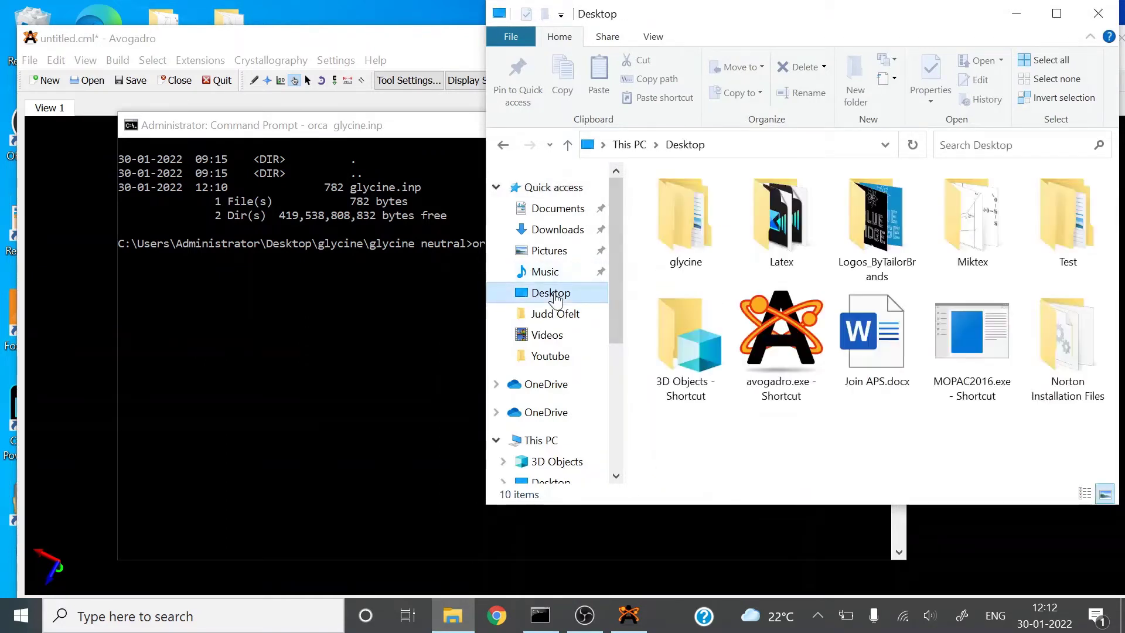
{"action": "double_click", "coordinate": [706, 222]}
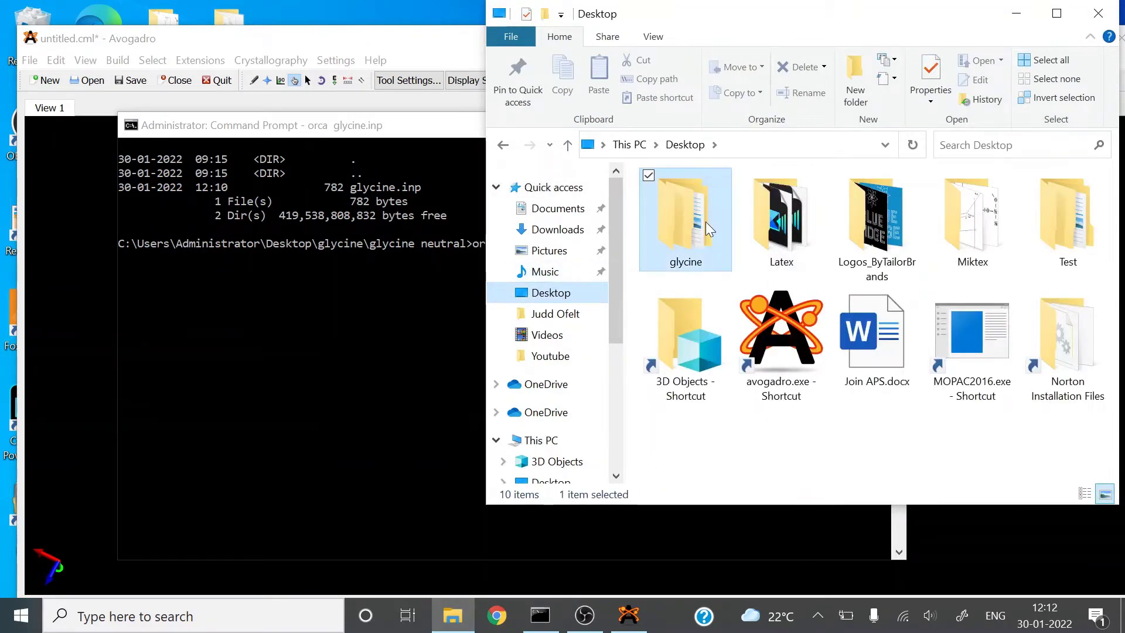
{"action": "double_click", "coordinate": [705, 203]}
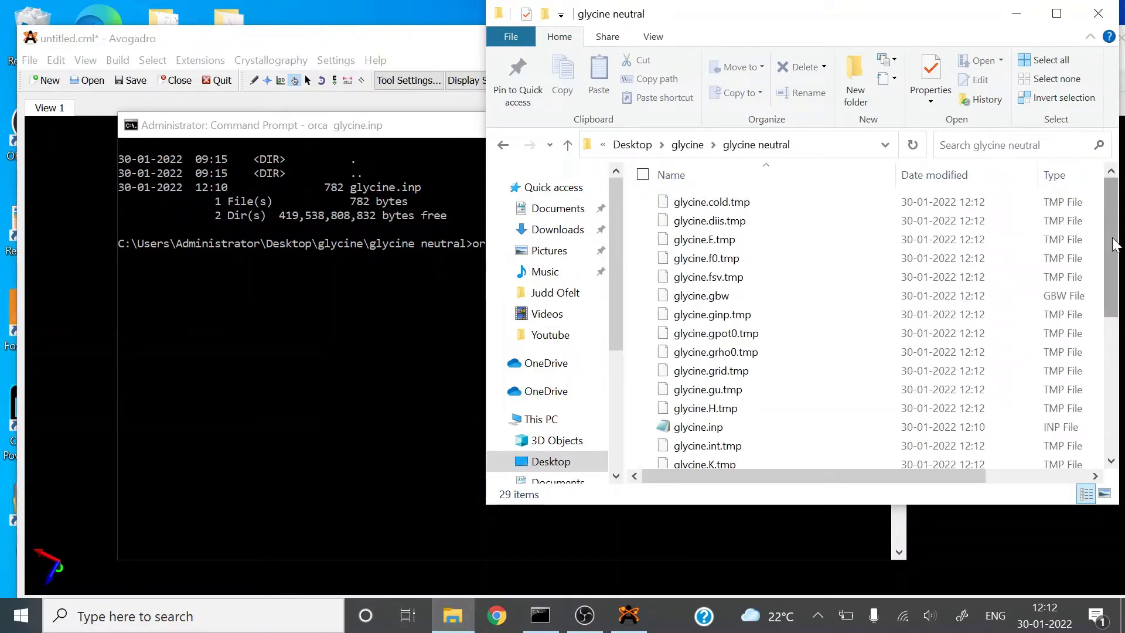
{"action": "scroll", "coordinate": [1113, 245], "scroll_direction": "down", "scroll_amount": 5}
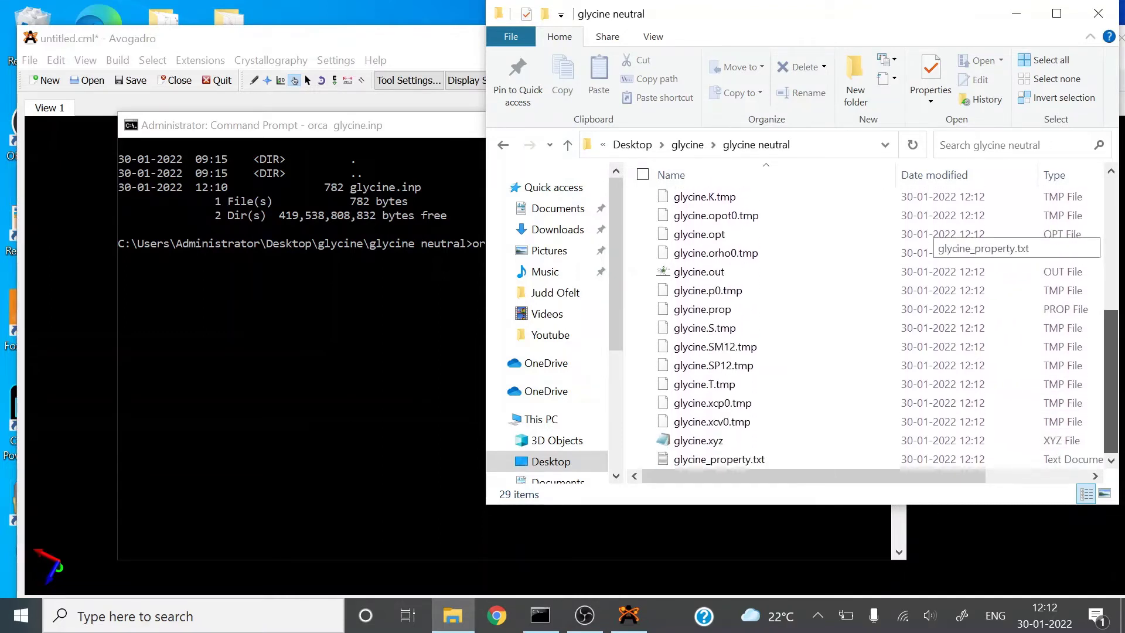
{"action": "scroll", "coordinate": [1113, 235], "scroll_direction": "up", "scroll_amount": 5}
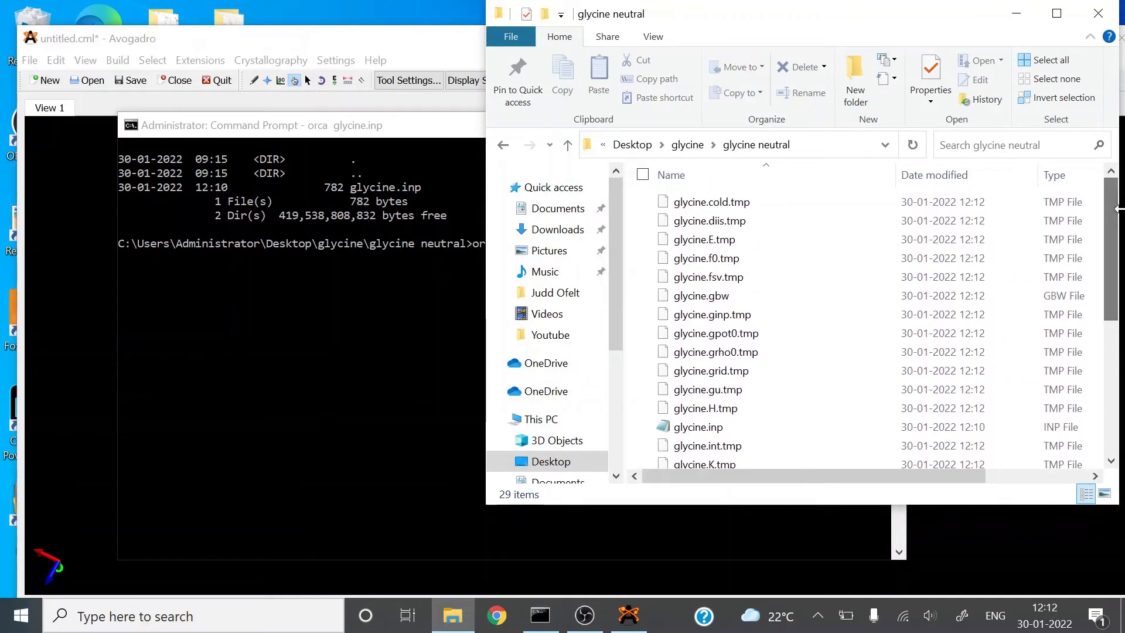
{"action": "left_click", "coordinate": [1026, 12]}
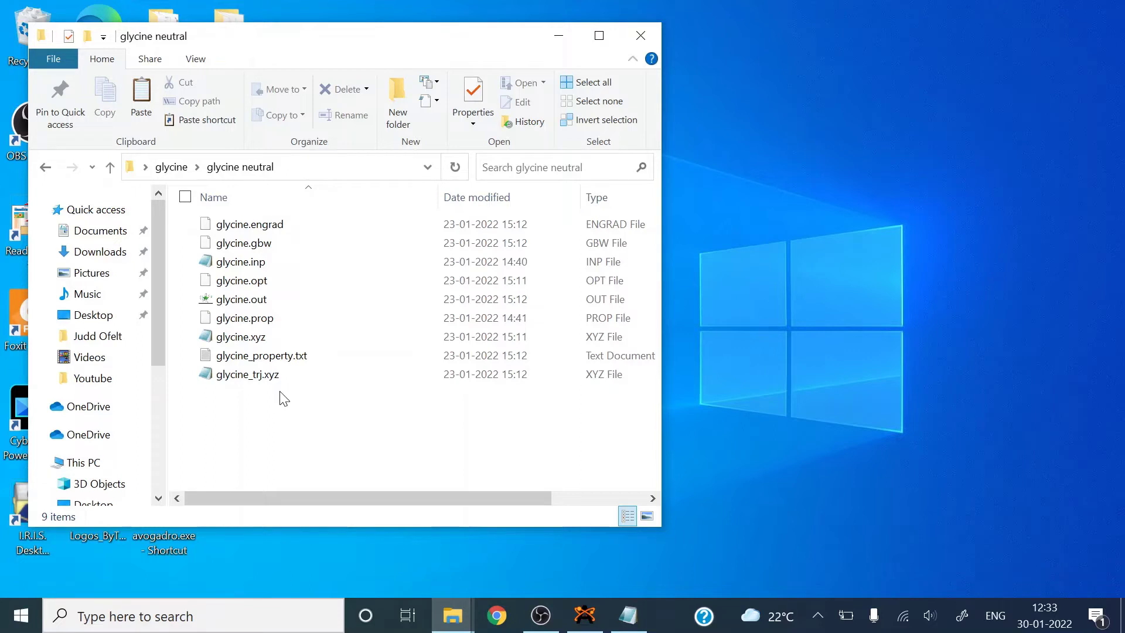
- Open the output file glycine.out from the glycine neutral folder in Notepad and maximize its window
{"action": "left_click", "coordinate": [253, 302]}
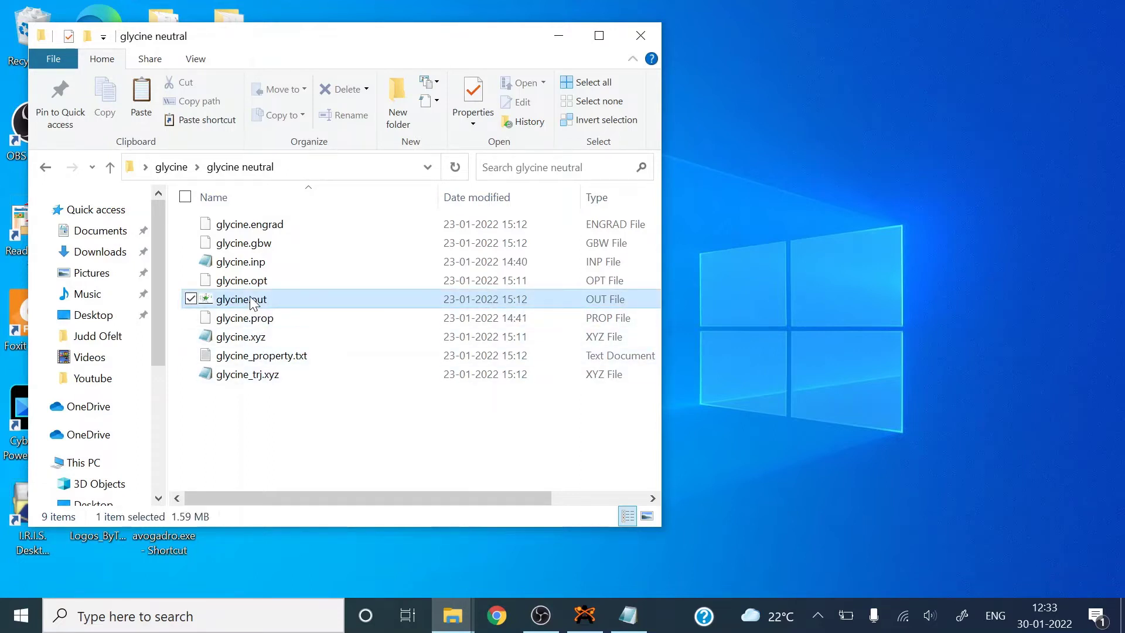
{"action": "double_click", "coordinate": [251, 300]}
{"action": "right_click", "coordinate": [250, 298]}
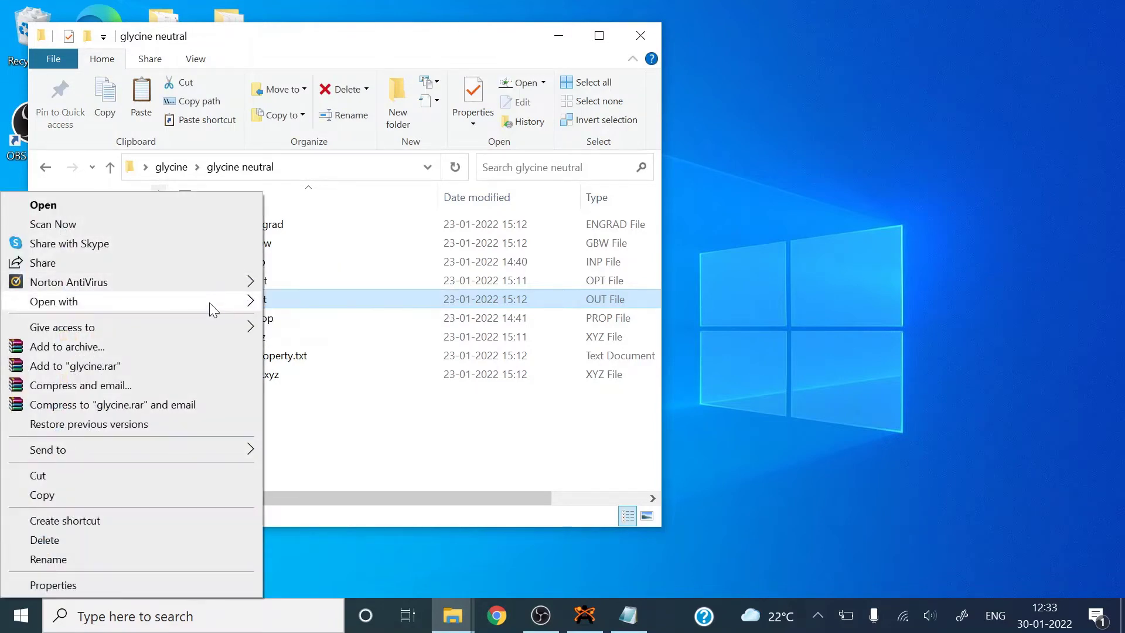
{"action": "mouse_move", "coordinate": [209, 302]}
{"action": "left_click", "coordinate": [296, 304]}
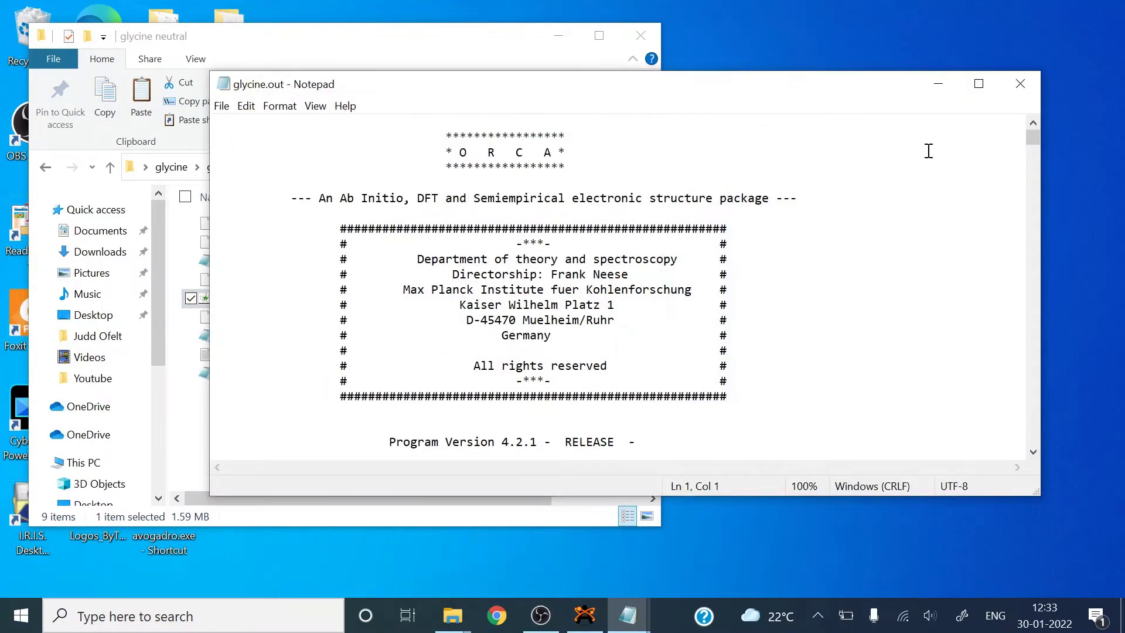
{"action": "left_click", "coordinate": [979, 84]}
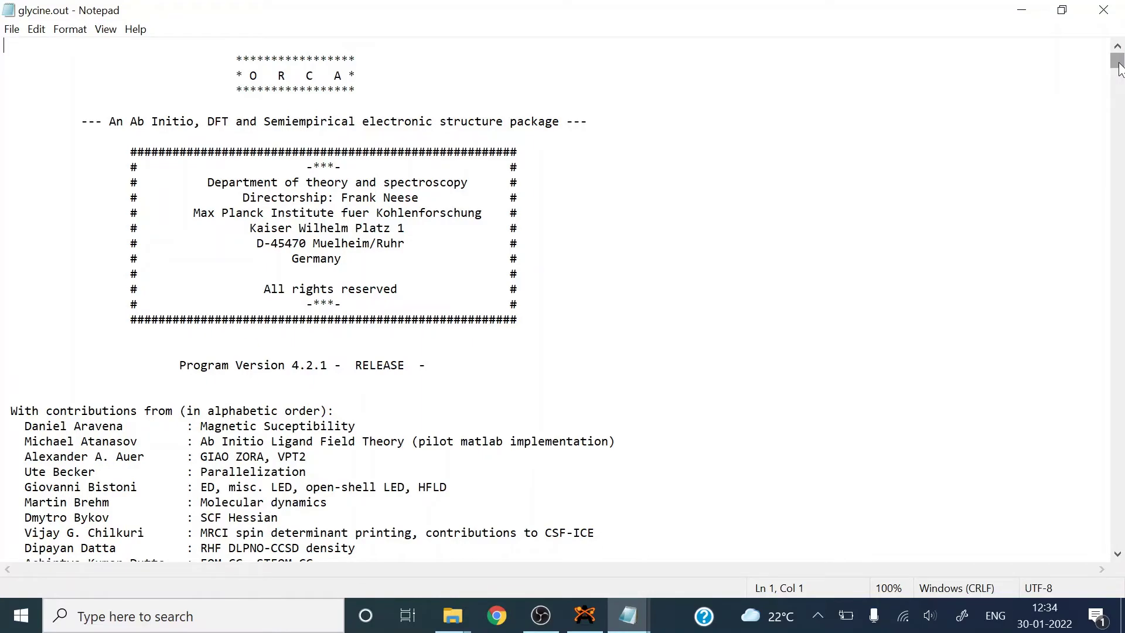
- Check the end of glycine.out for the termination status and run time, and review its total SCF energy section
{"action": "left_click_drag", "start_coordinate": [1119, 70], "coordinate": [1123, 562]}
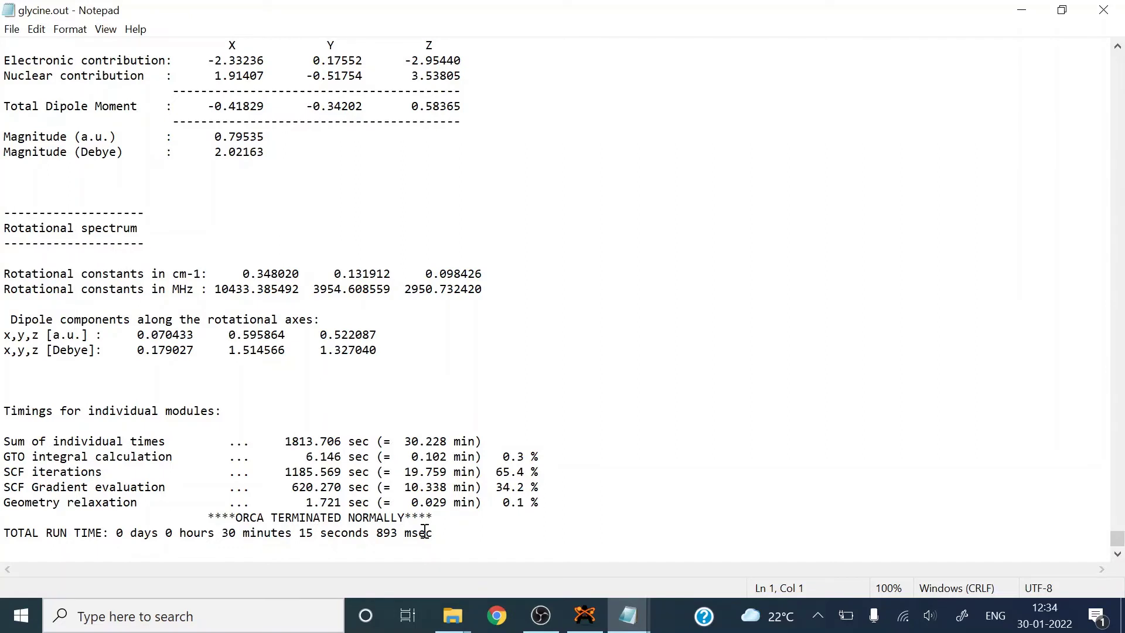
{"action": "scroll", "coordinate": [434, 191], "scroll_direction": "up", "scroll_amount": 15}
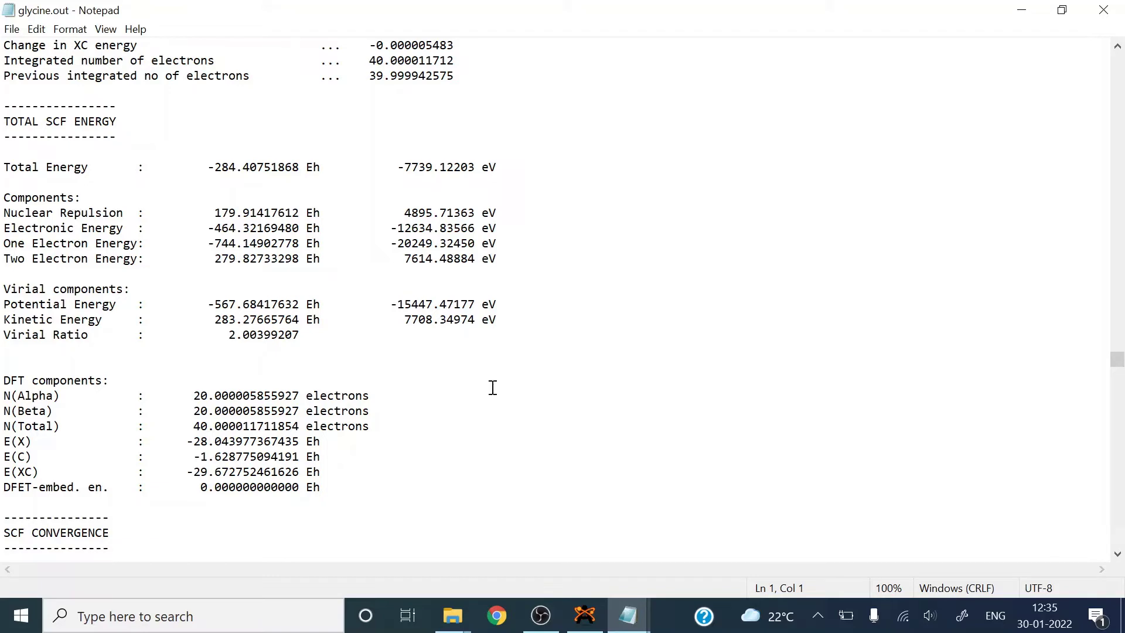
- Switch to Avogadro and open glycine.out from the glycine neutral subfolder of the Desktop's glycine folder
{"action": "left_click", "coordinate": [581, 619]}
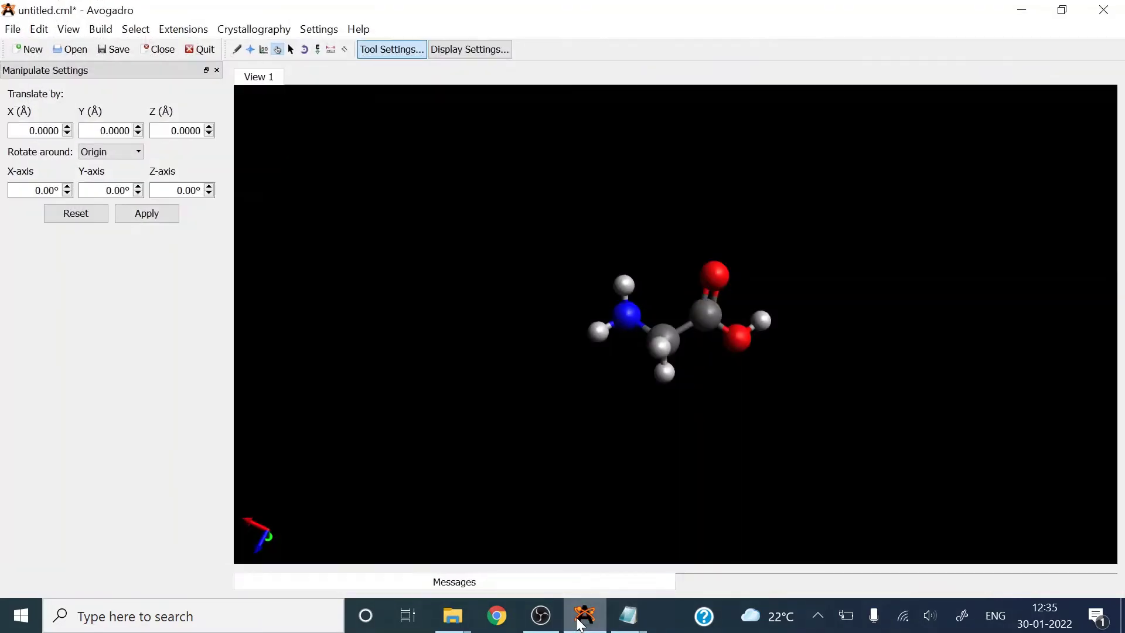
{"action": "left_click", "coordinate": [13, 30]}
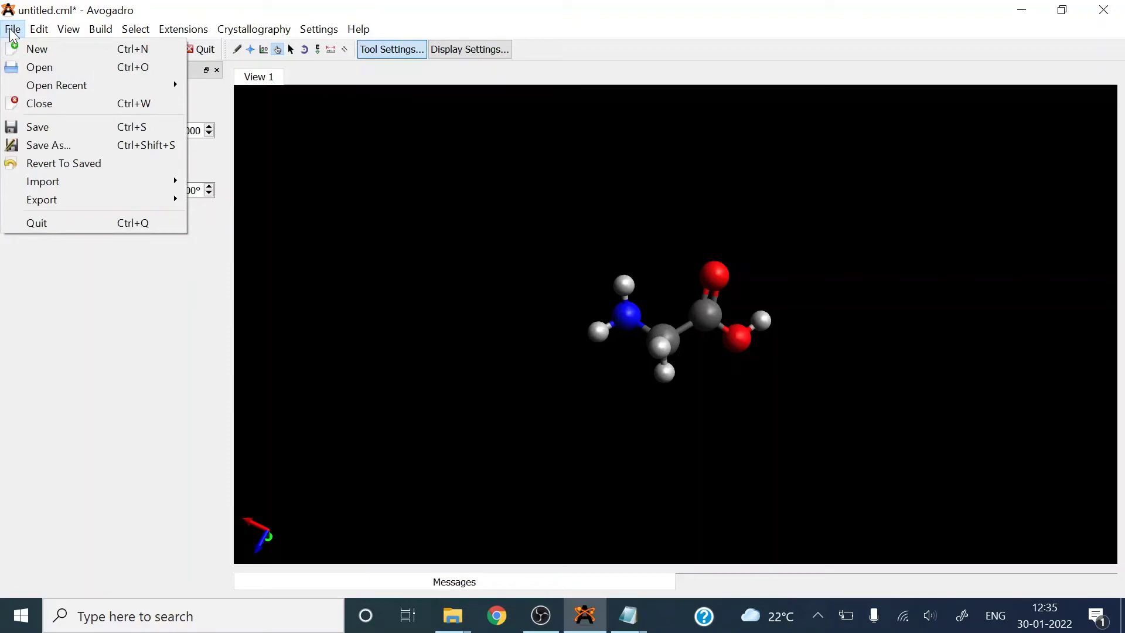
{"action": "left_click", "coordinate": [32, 68]}
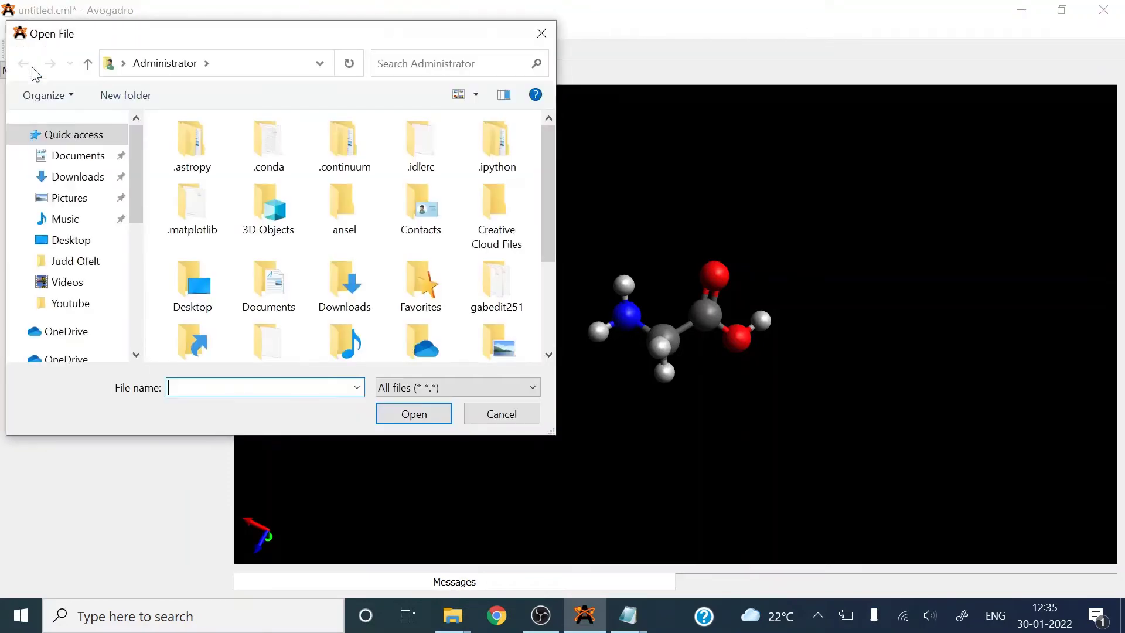
{"action": "left_click", "coordinate": [73, 243]}
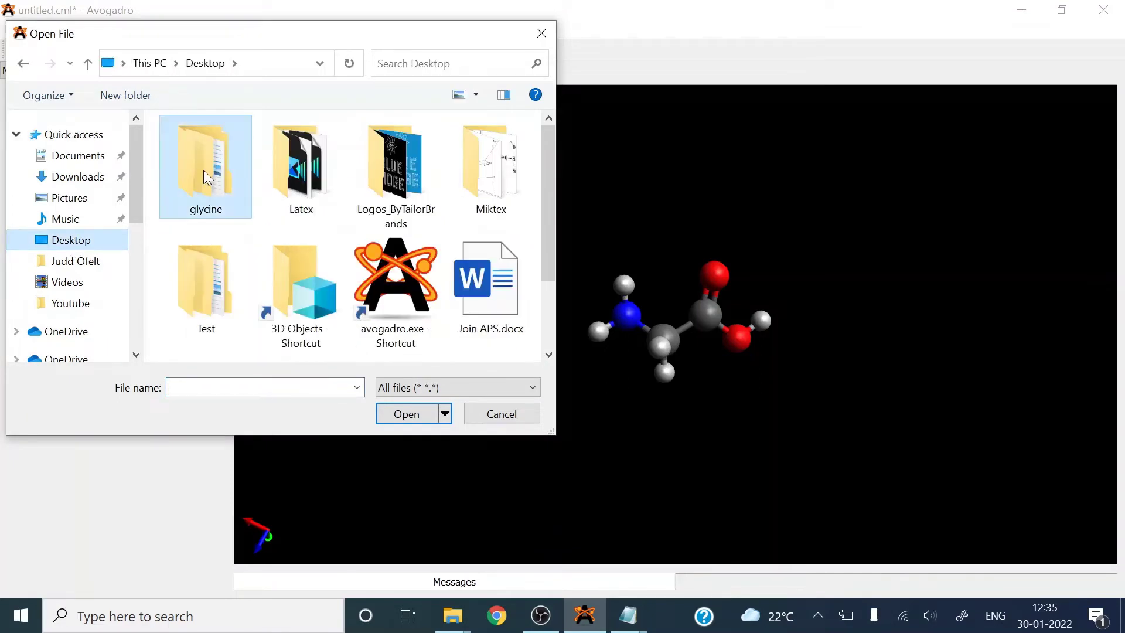
{"action": "double_click", "coordinate": [204, 171]}
{"action": "left_click", "coordinate": [204, 157]}
{"action": "double_click", "coordinate": [204, 157]}
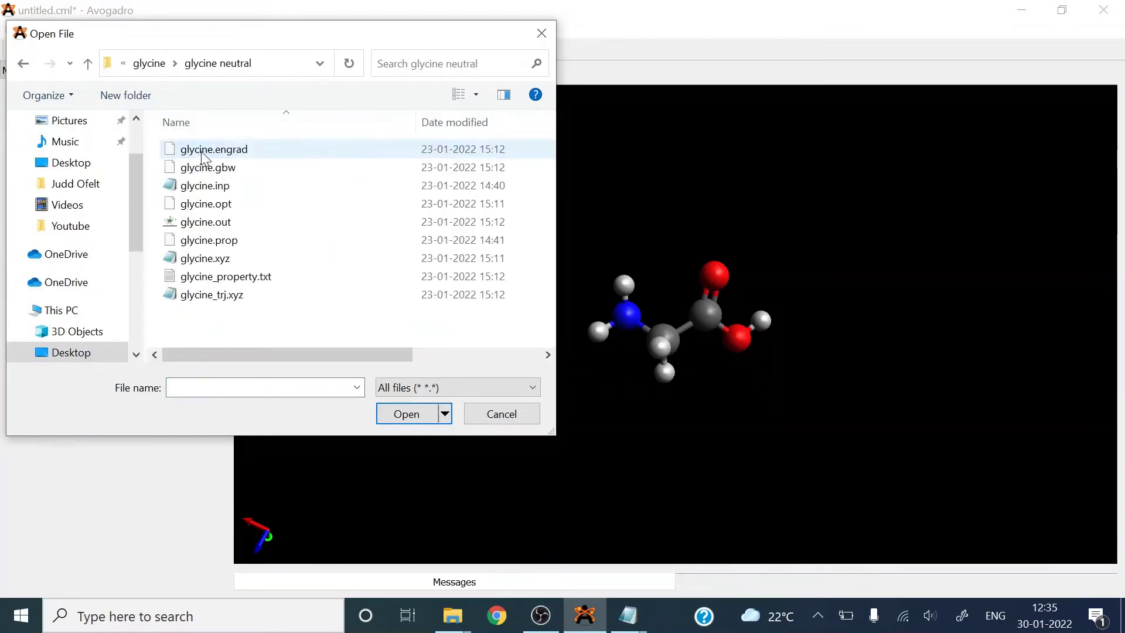
{"action": "left_click", "coordinate": [210, 224]}
{"action": "left_click", "coordinate": [399, 413]}
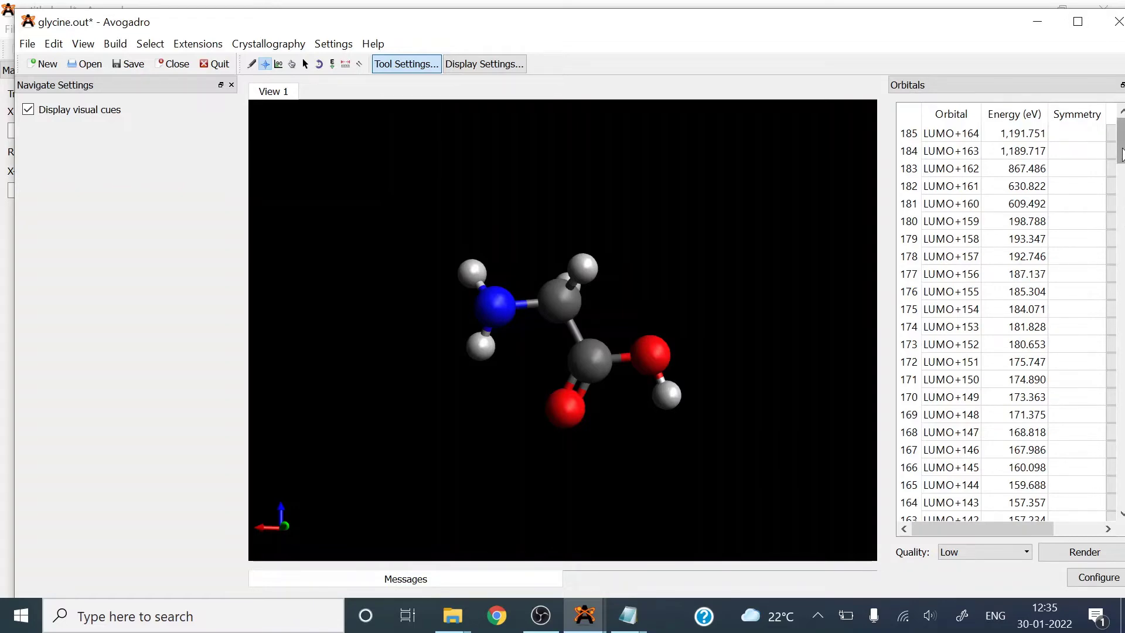
- Display the HOMO surface of the optimized glycine molecule, followed by the LUMO surface
{"action": "left_click_drag", "start_coordinate": [1122, 153], "coordinate": [1121, 478]}
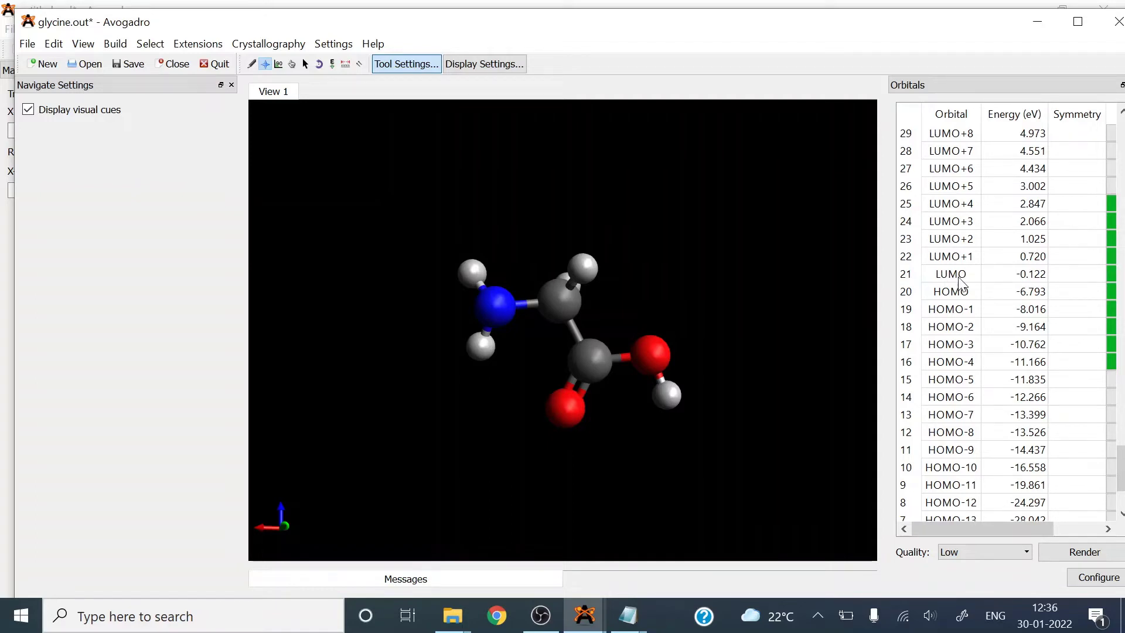
{"action": "left_click", "coordinate": [949, 297]}
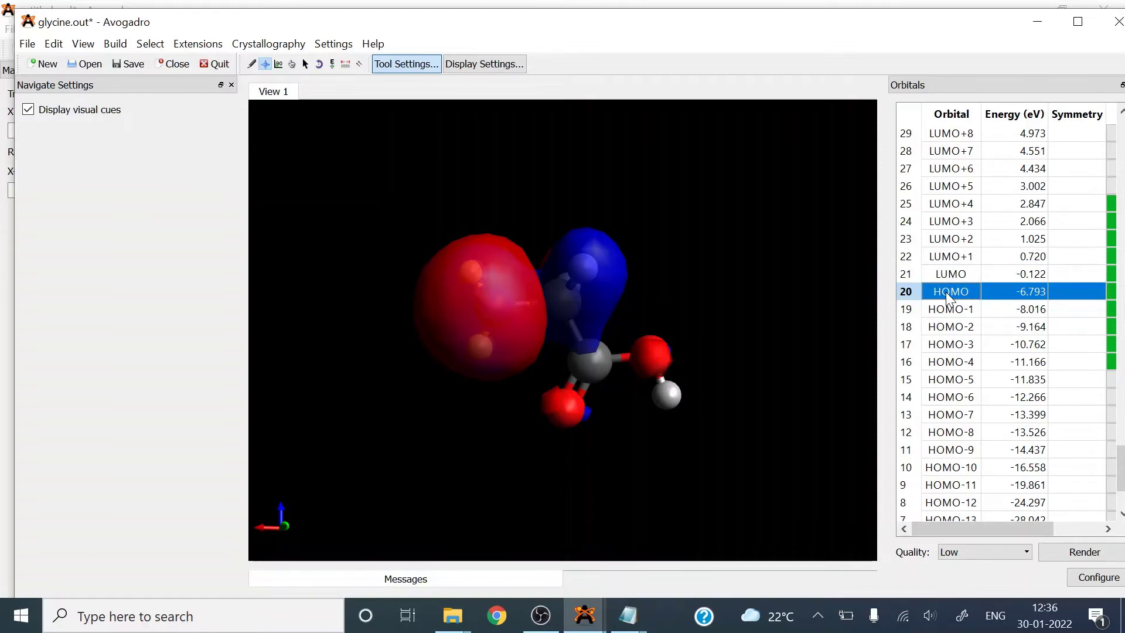
{"action": "left_click", "coordinate": [947, 274]}
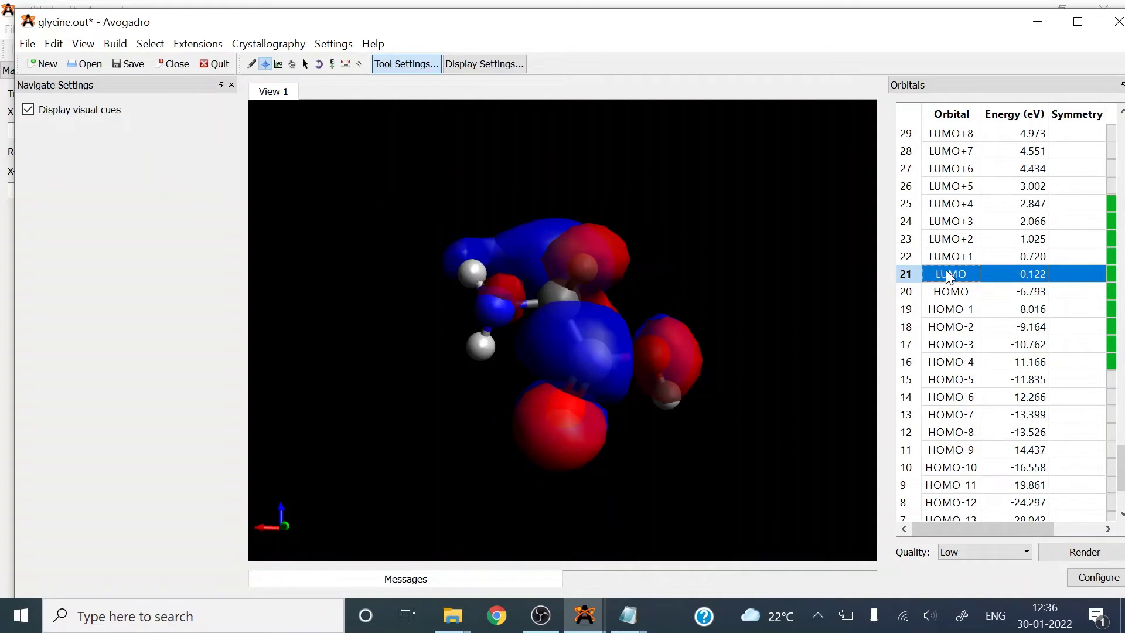
- Start an advanced ORCA input for the optimized glycine, using the def2-TZVP basis set and the DFT method
{"action": "left_click", "coordinate": [203, 45]}
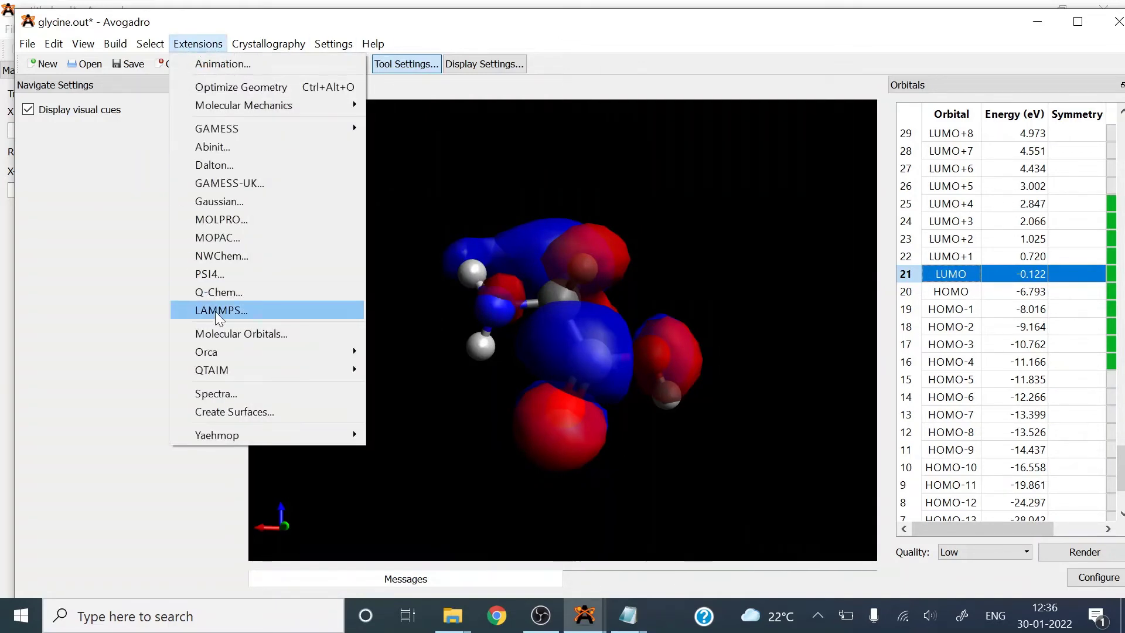
{"action": "mouse_move", "coordinate": [239, 351]}
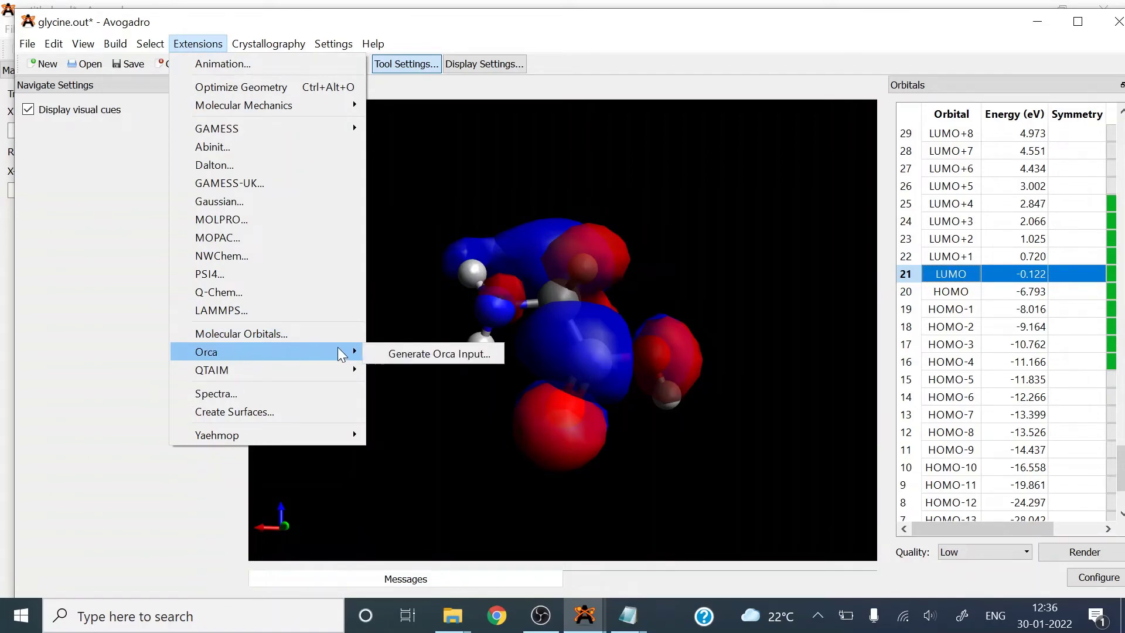
{"action": "left_click", "coordinate": [396, 354]}
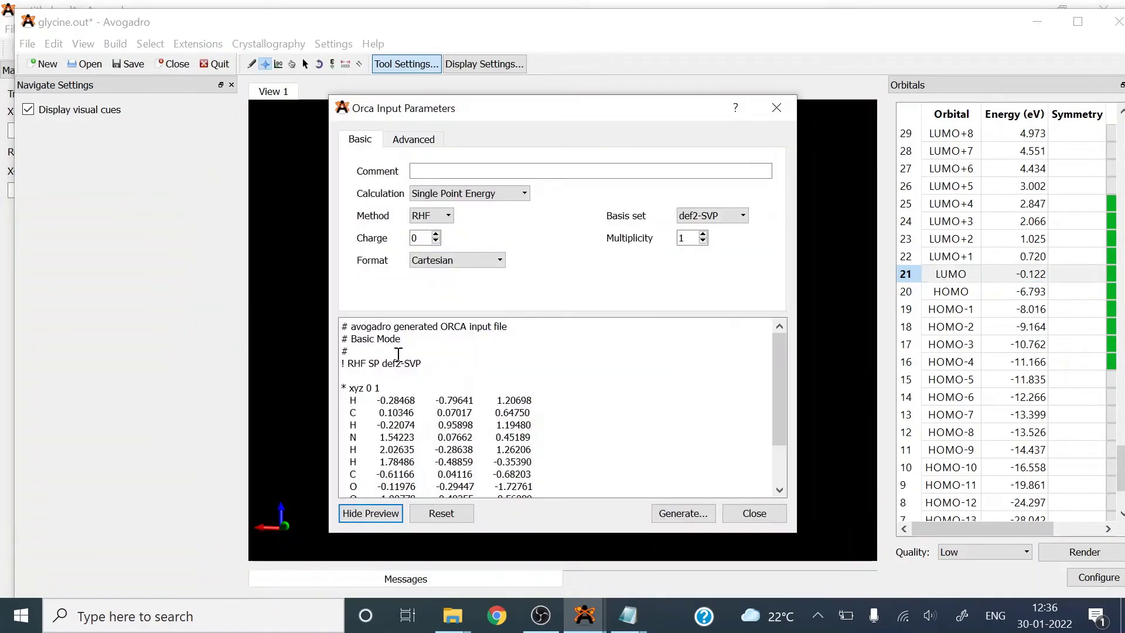
{"action": "left_click", "coordinate": [414, 141]}
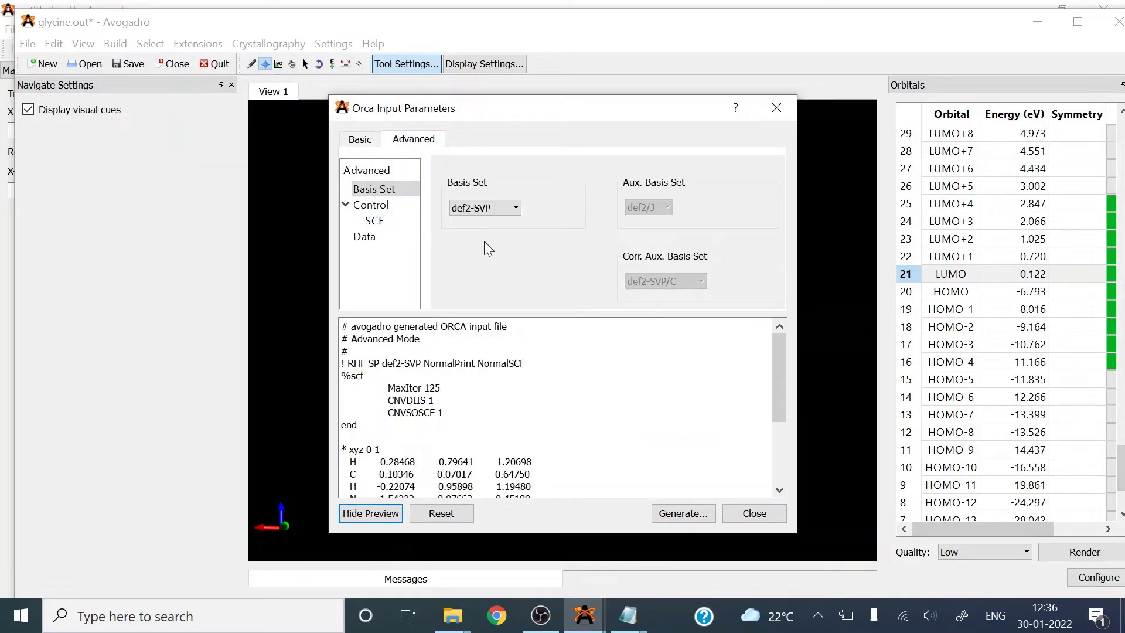
{"action": "left_click", "coordinate": [516, 209]}
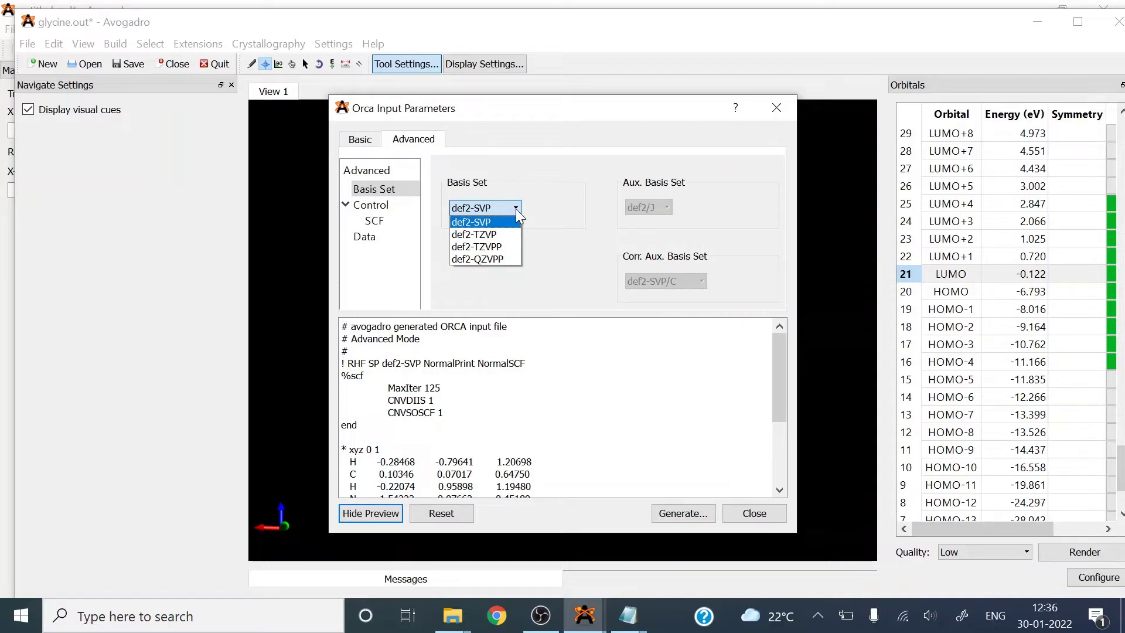
{"action": "left_click", "coordinate": [493, 233]}
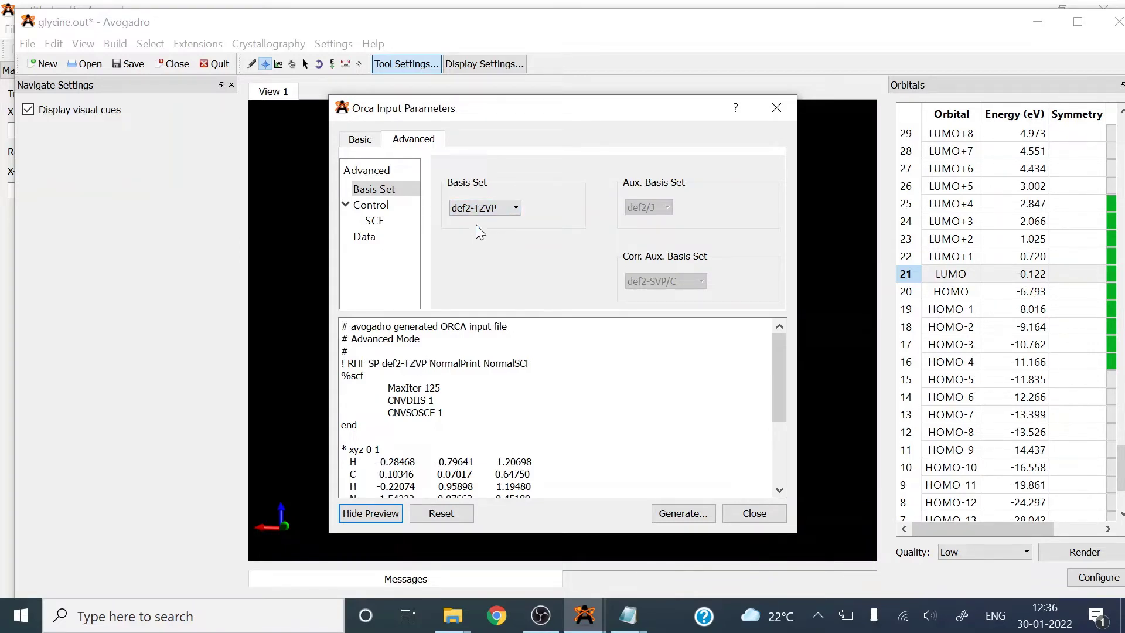
{"action": "left_click", "coordinate": [381, 208]}
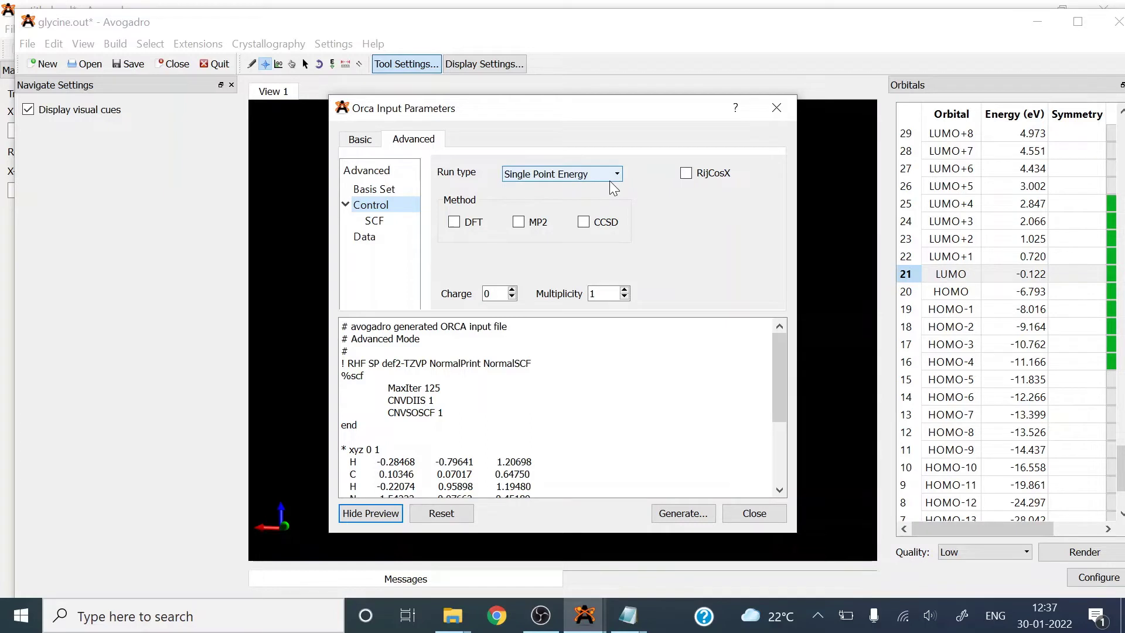
{"action": "left_click", "coordinate": [454, 225]}
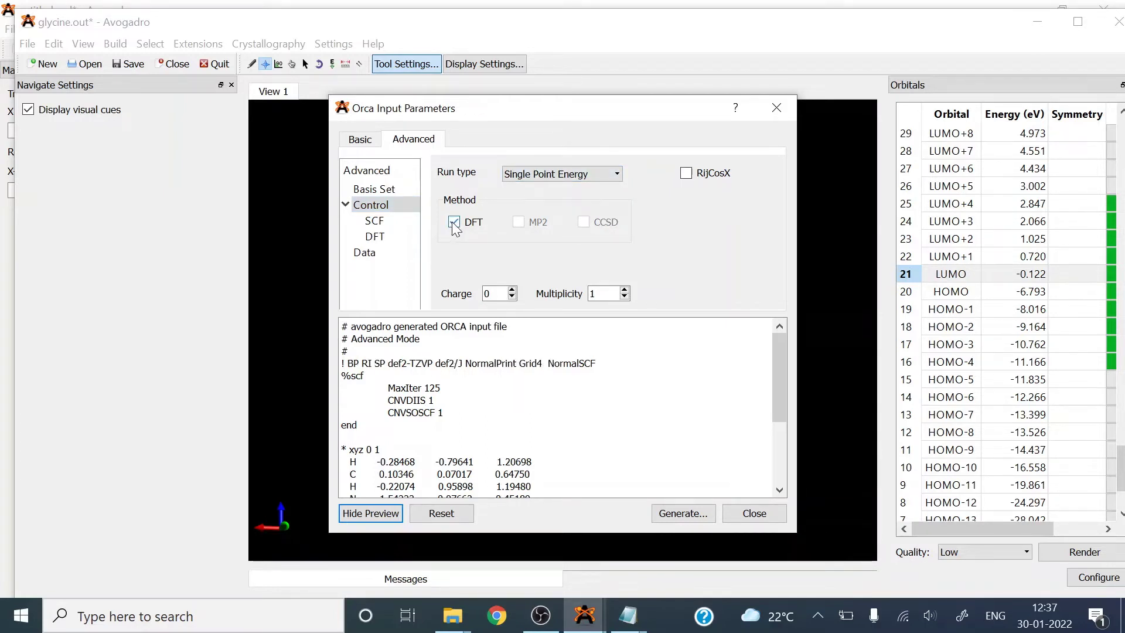
- Set the SCF accuracy to Tight SCF and the SCF type to restricted open-shell
{"action": "left_click", "coordinate": [386, 225]}
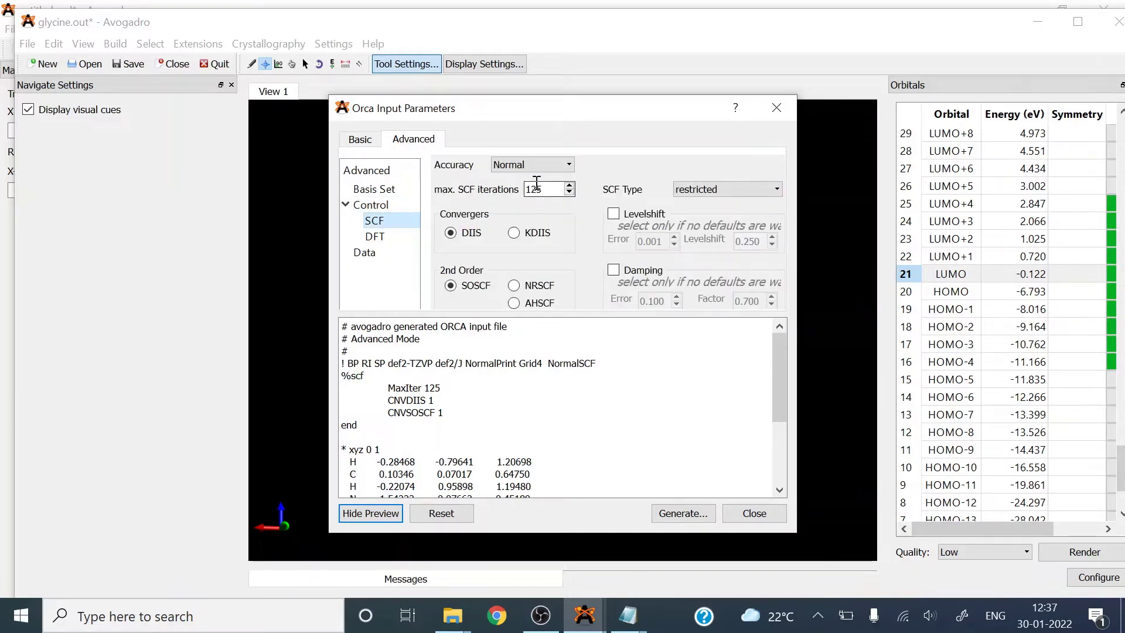
{"action": "left_click", "coordinate": [566, 165]}
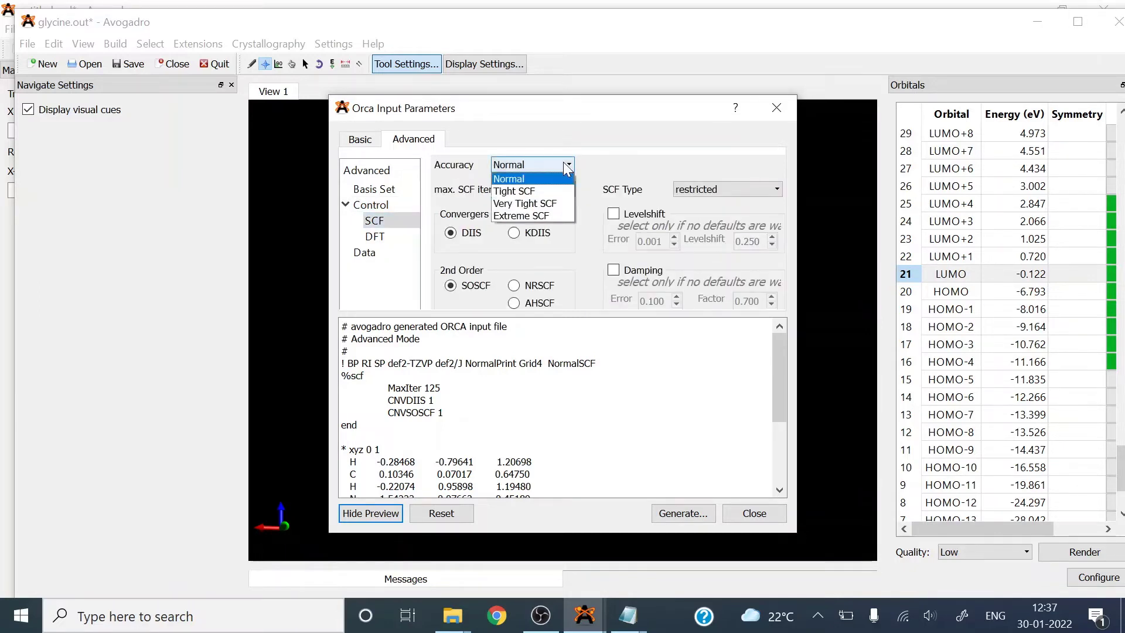
{"action": "left_click", "coordinate": [547, 192]}
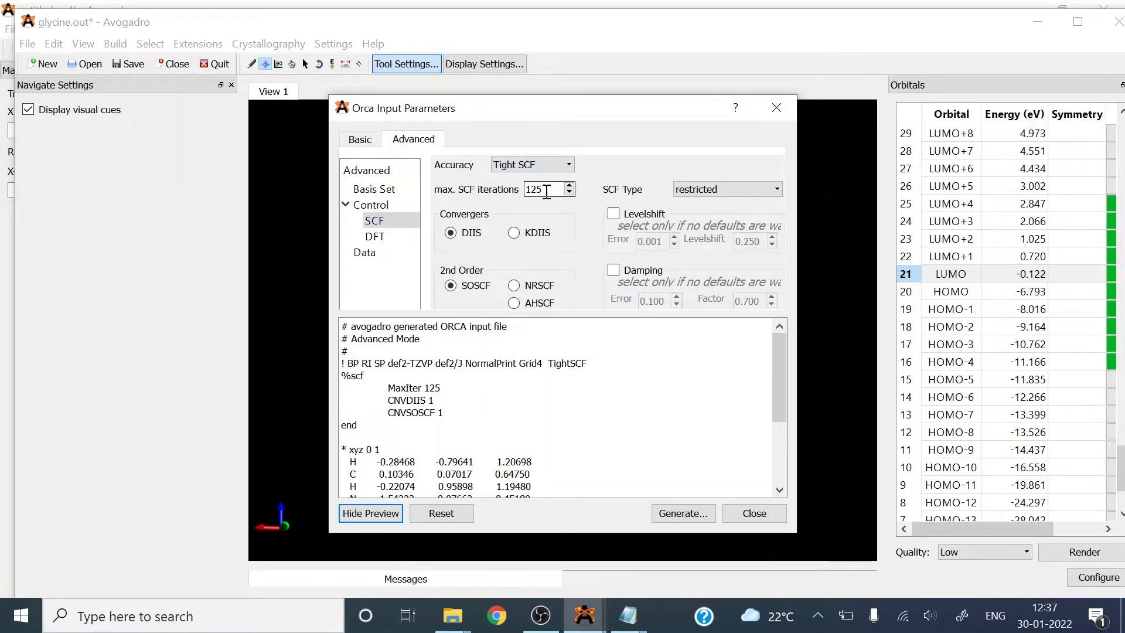
{"action": "left_click", "coordinate": [744, 186]}
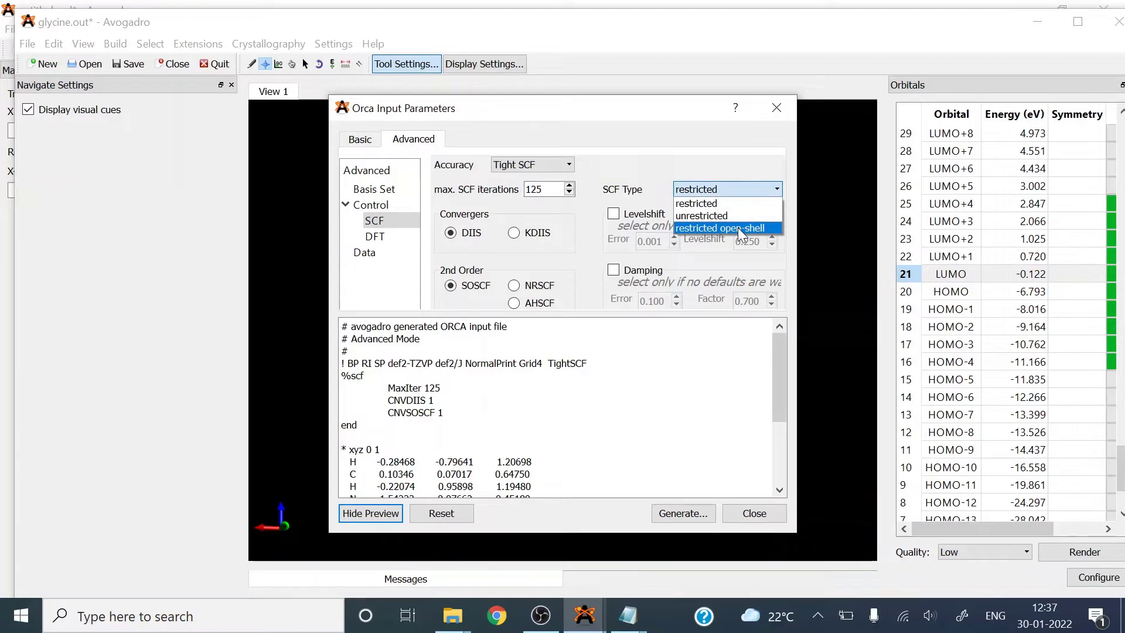
{"action": "left_click", "coordinate": [737, 228]}
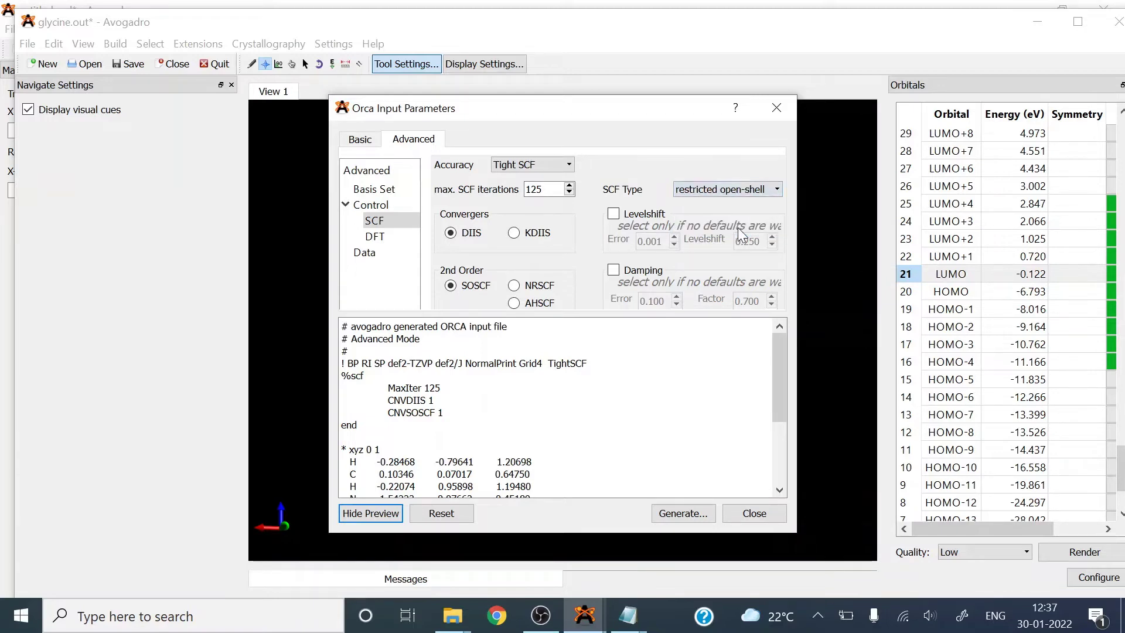
- Choose B3LYP as the DFT functional for the ORCA input
{"action": "left_click", "coordinate": [391, 237]}
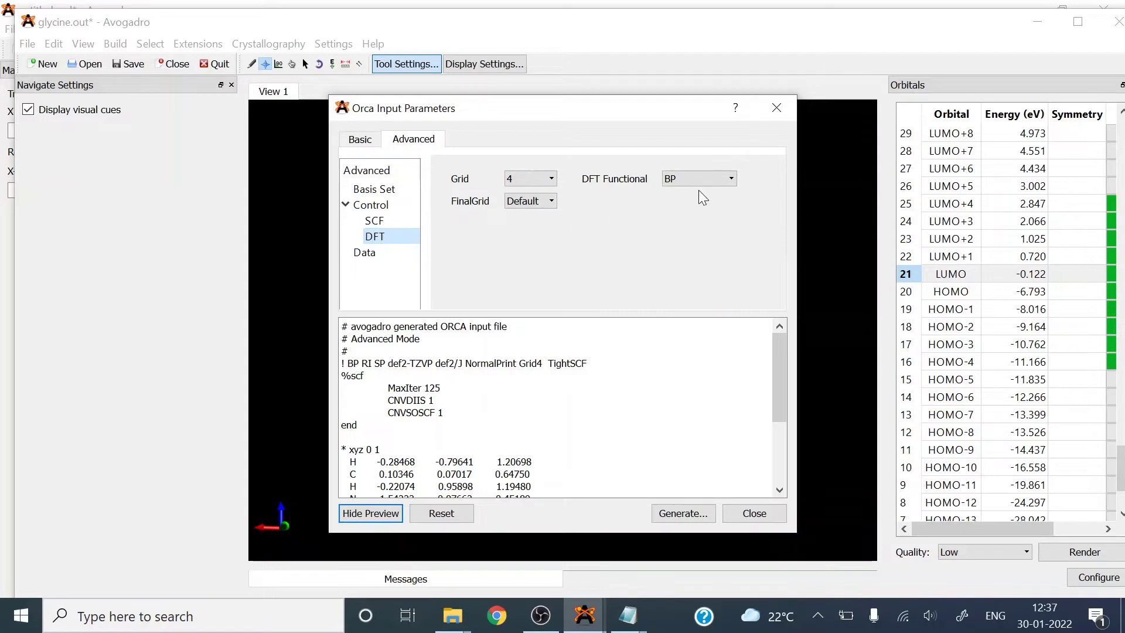
{"action": "left_click", "coordinate": [731, 179]}
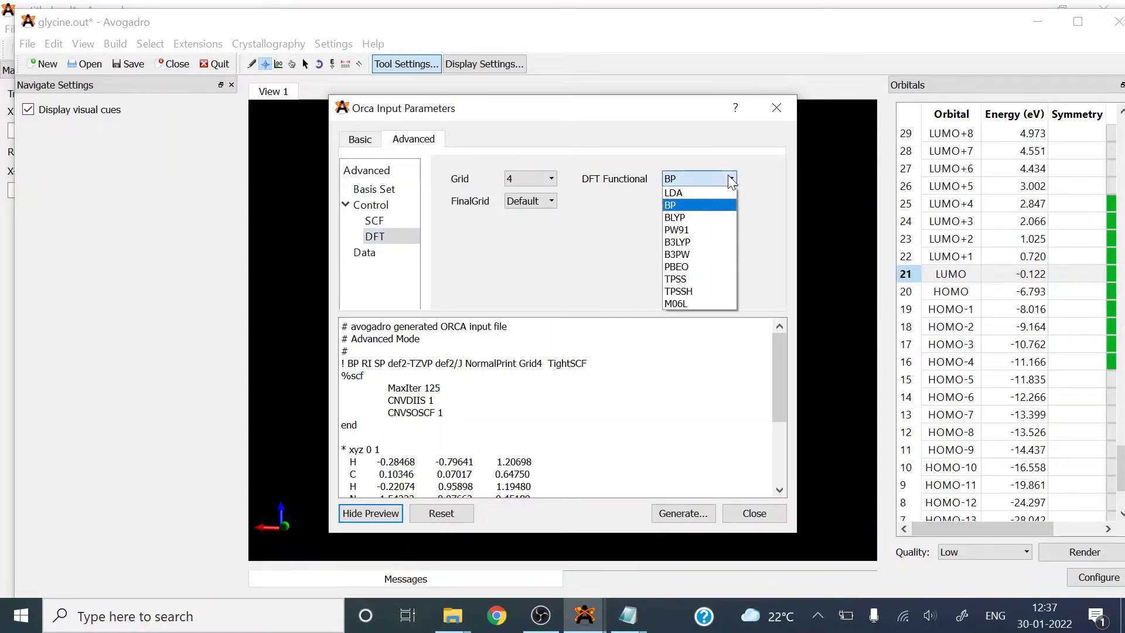
{"action": "left_click", "coordinate": [709, 241]}
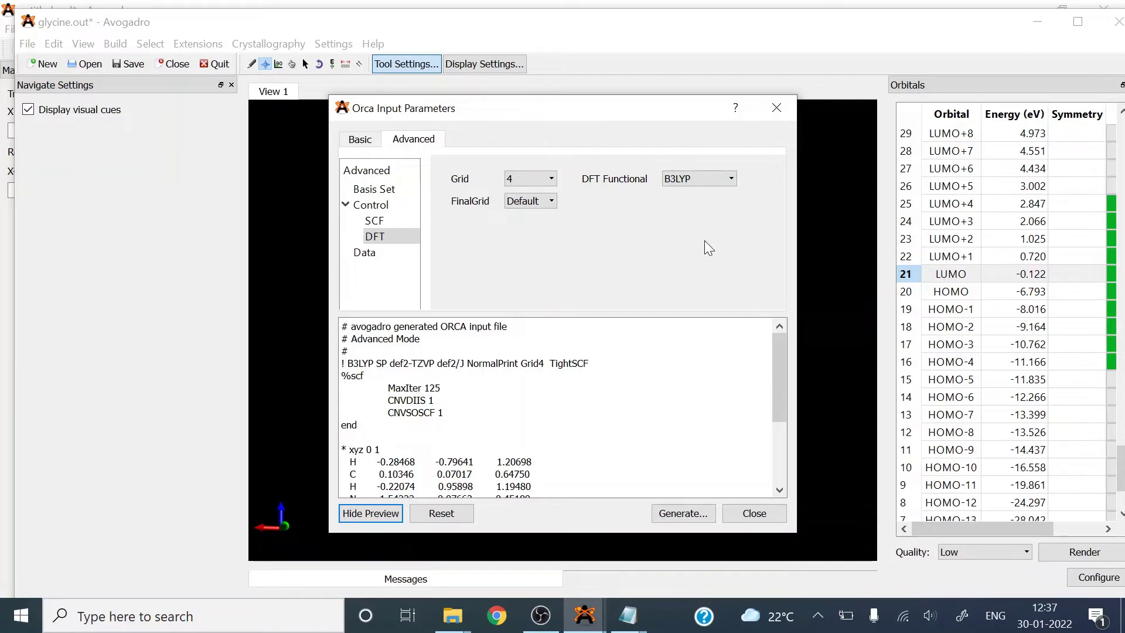
- Add the comment "Single point energy of glycine cation" to the ORCA input
{"action": "left_click", "coordinate": [362, 253]}
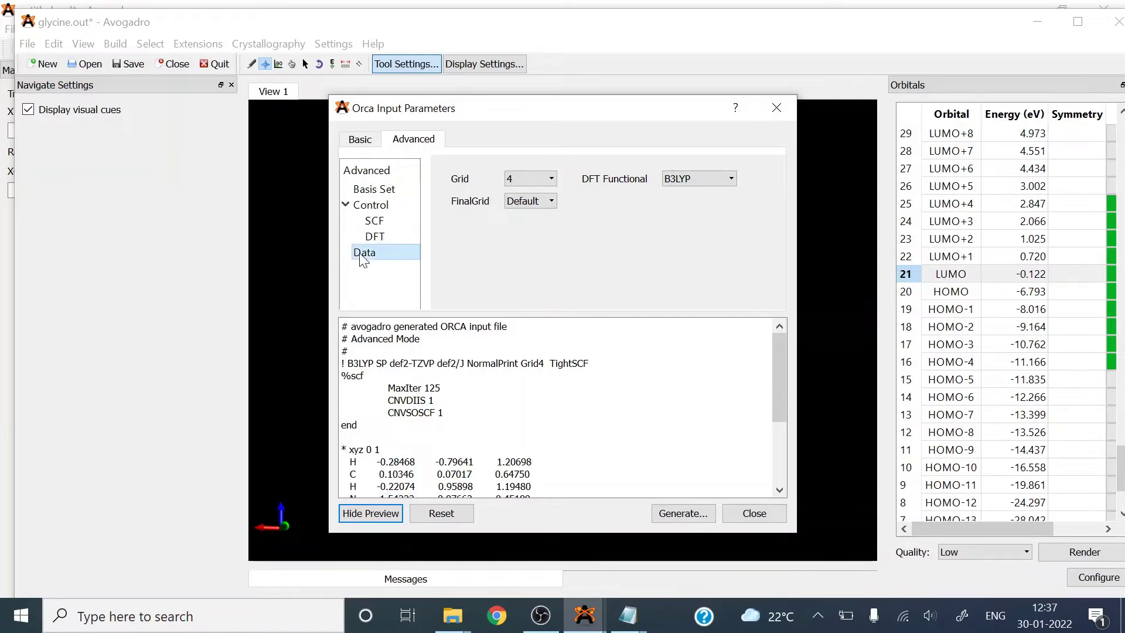
{"action": "left_click", "coordinate": [509, 173]}
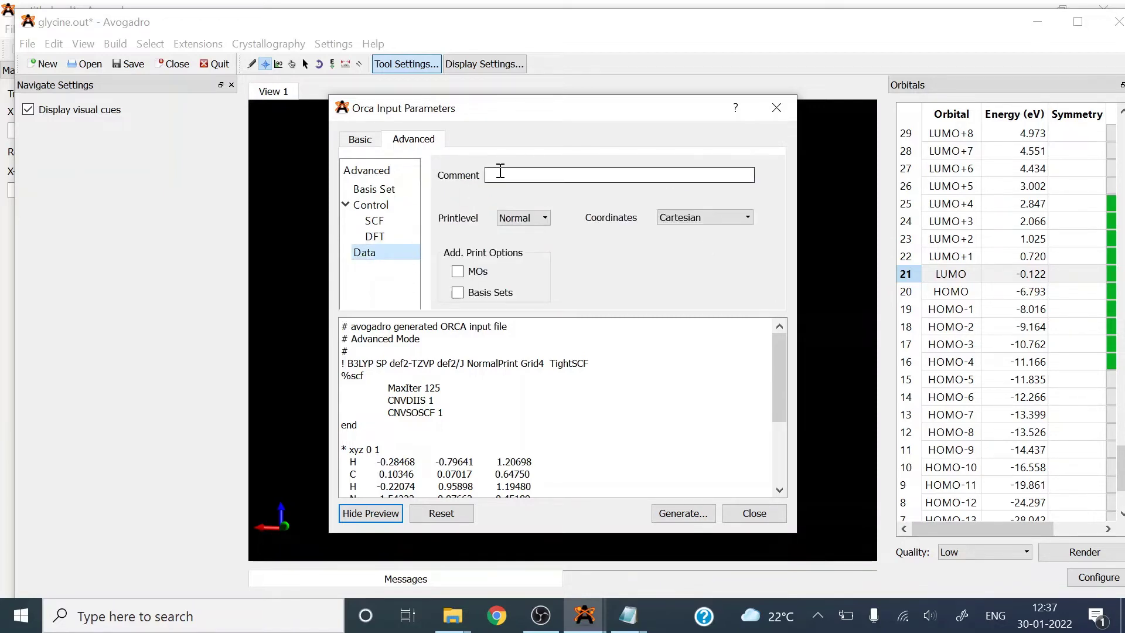
{"action": "type", "text": "Si"}
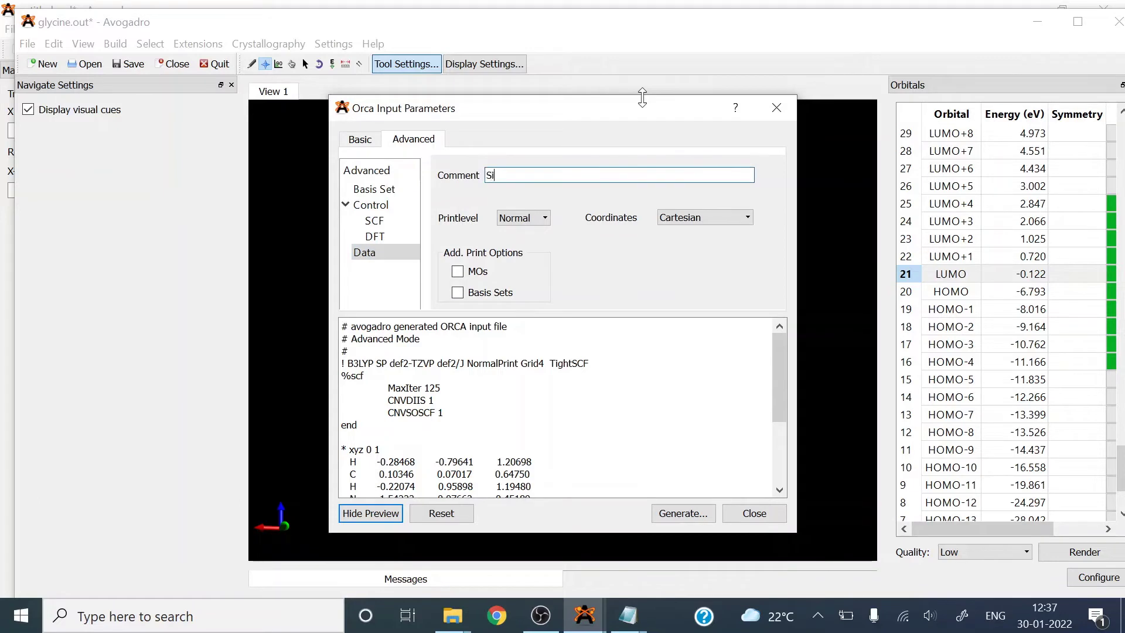
{"action": "type", "text": "ngle point energy of glycine cation"}
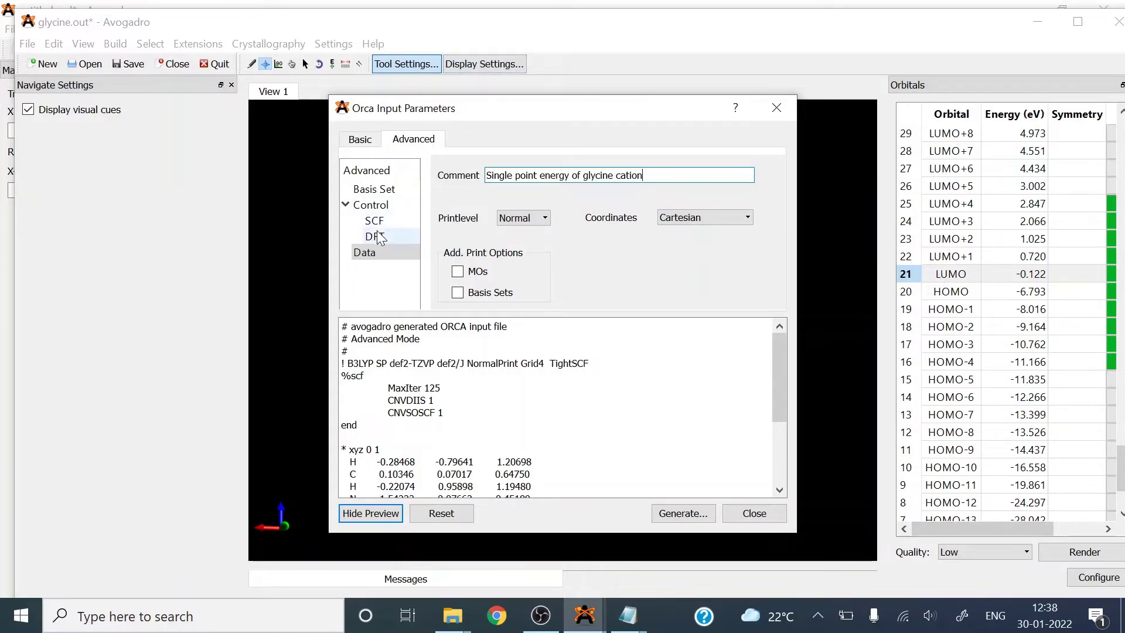
- Review the basis set settings, and set the molecule's charge to 1 and its multiplicity to 2
{"action": "left_click", "coordinate": [380, 190]}
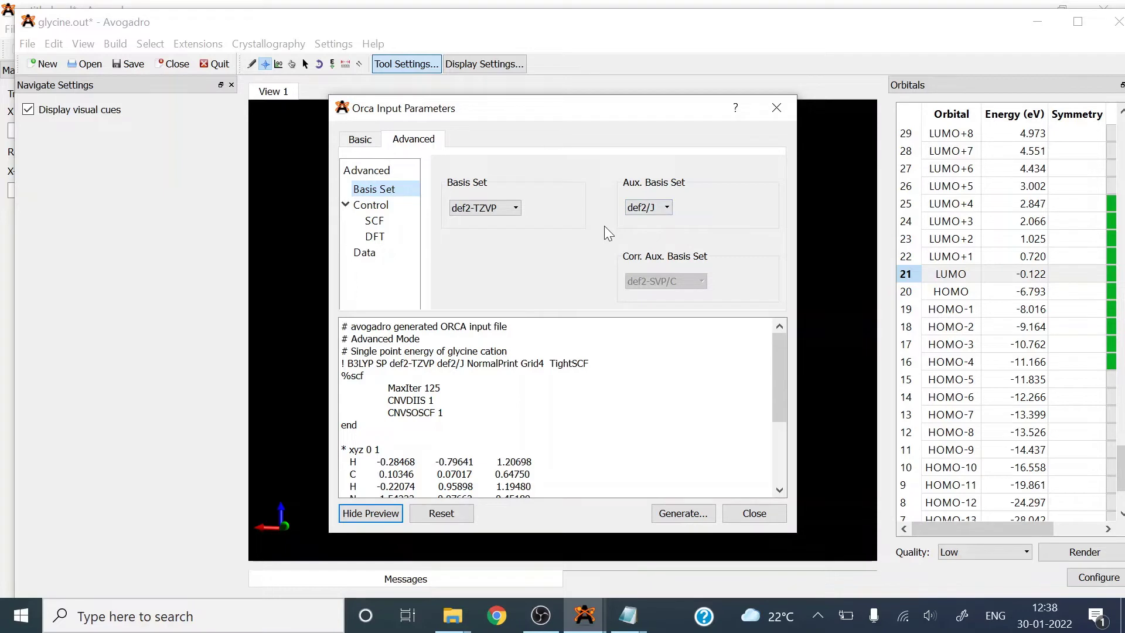
{"action": "left_click", "coordinate": [369, 208]}
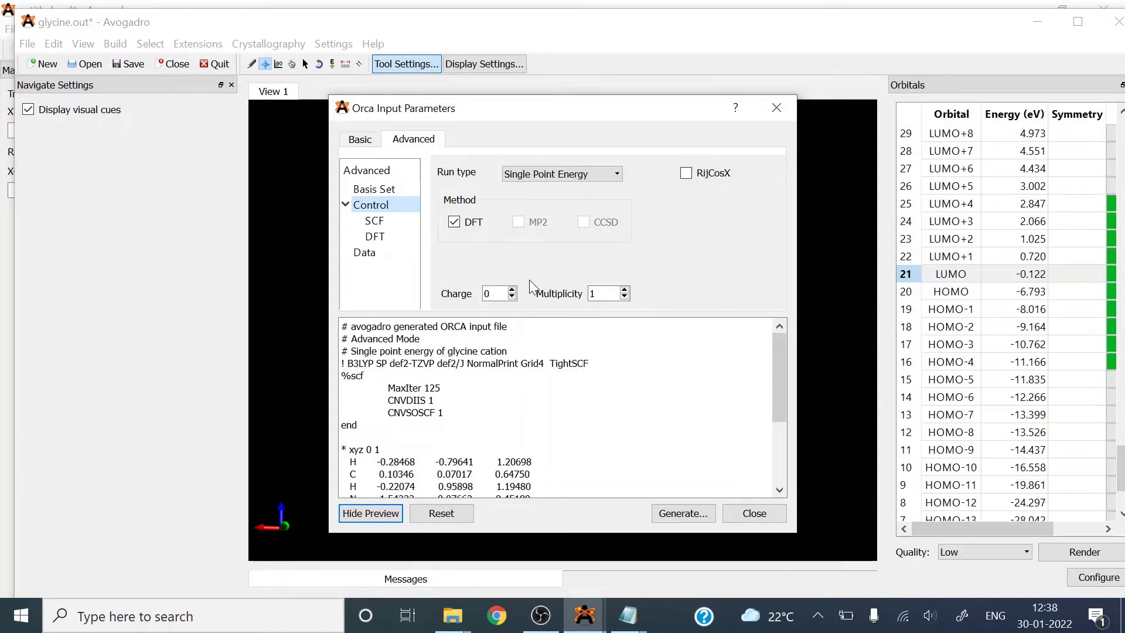
{"action": "left_click", "coordinate": [512, 290]}
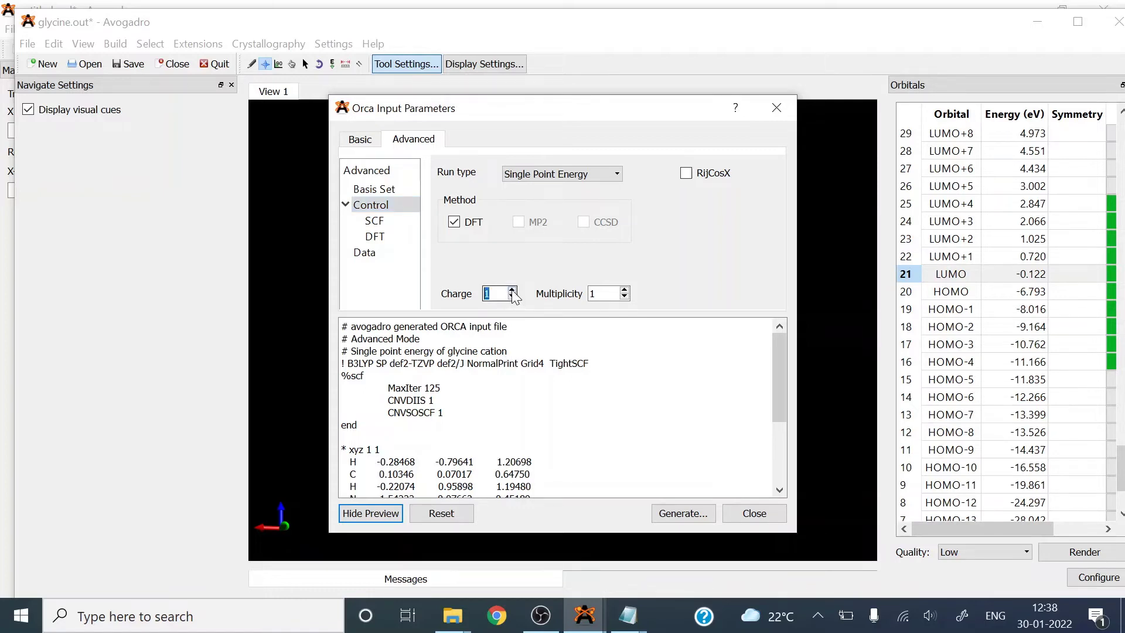
{"action": "left_click", "coordinate": [625, 290]}
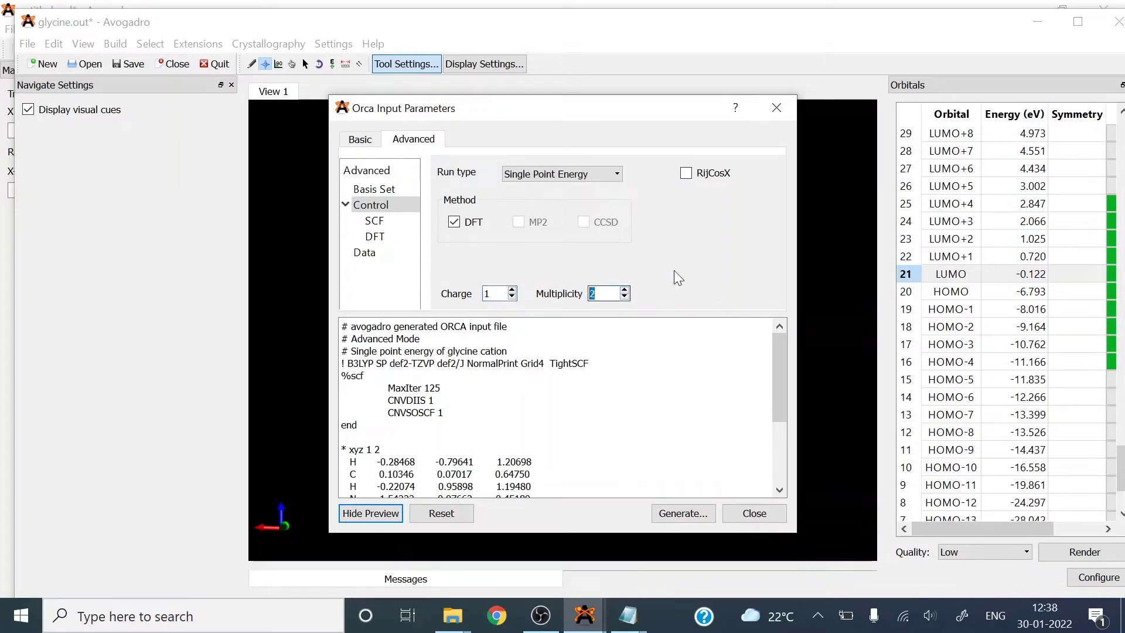
- Review the SCF, DFT and data settings, and save the ORCA input as glycine.inp in a new "glycine cation" folder inside the glycine folder
{"action": "left_click", "coordinate": [390, 226]}
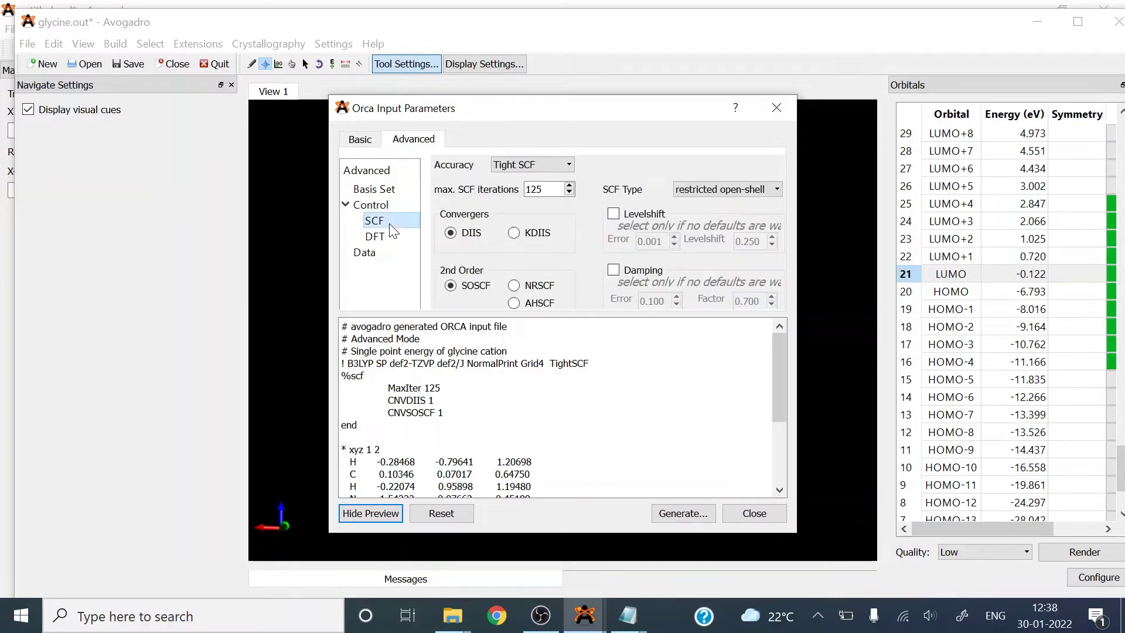
{"action": "left_click", "coordinate": [384, 241]}
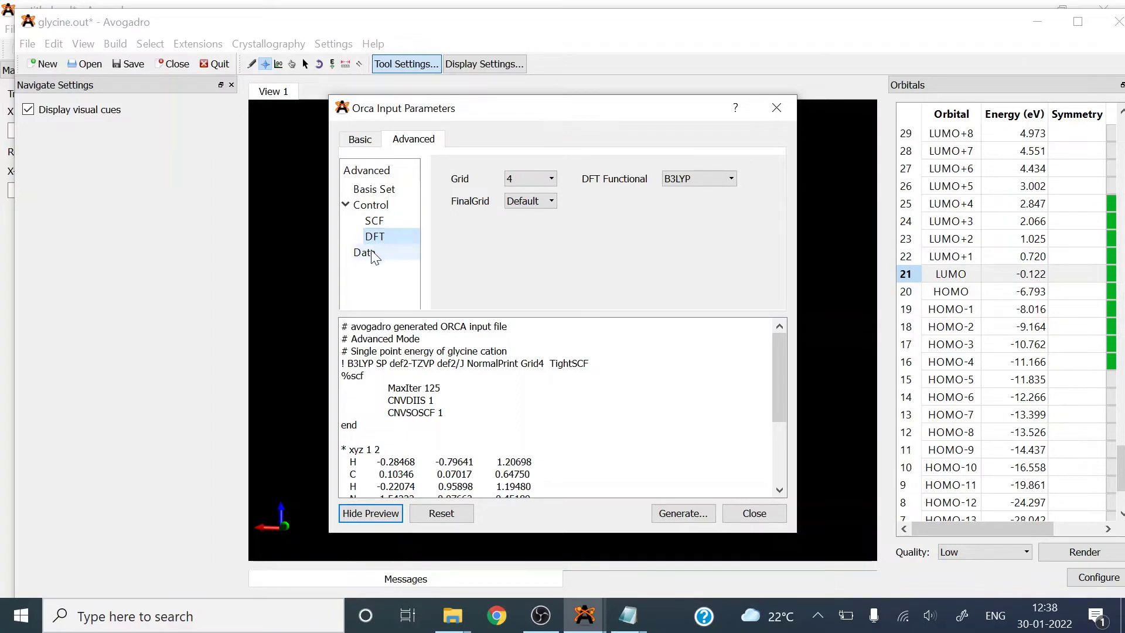
{"action": "left_click", "coordinate": [375, 256]}
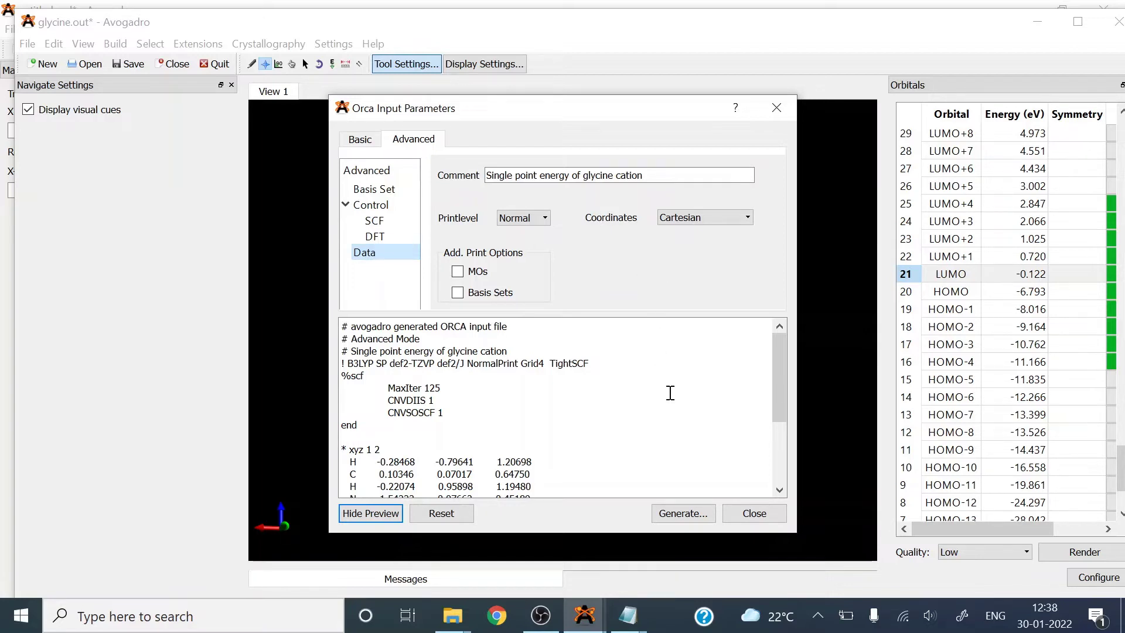
{"action": "left_click", "coordinate": [681, 512]}
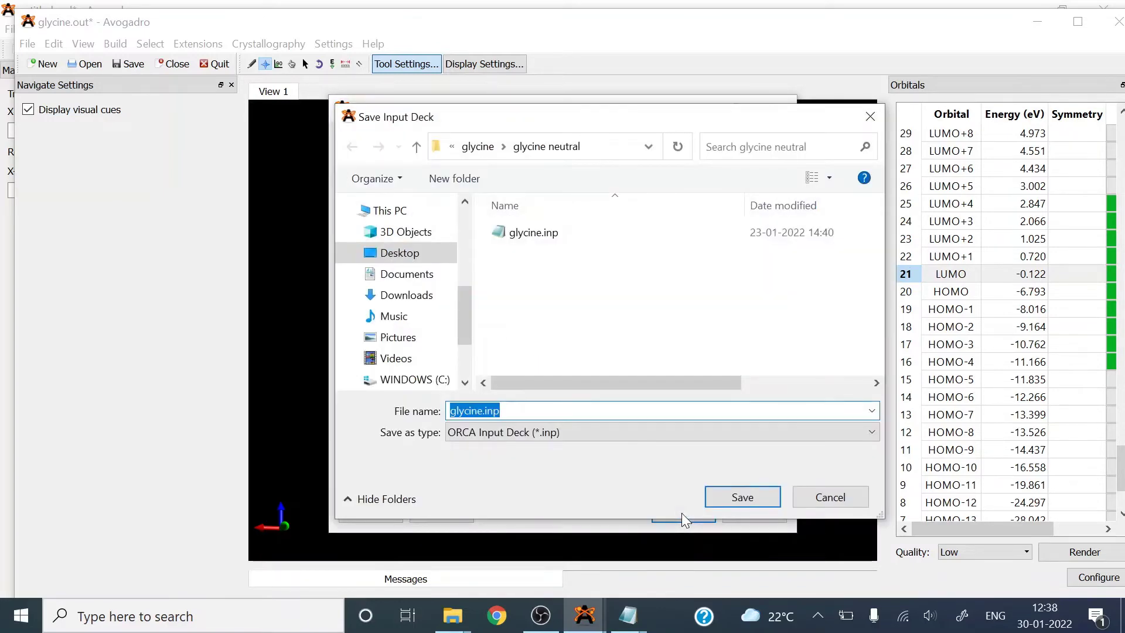
{"action": "left_click", "coordinate": [416, 148]}
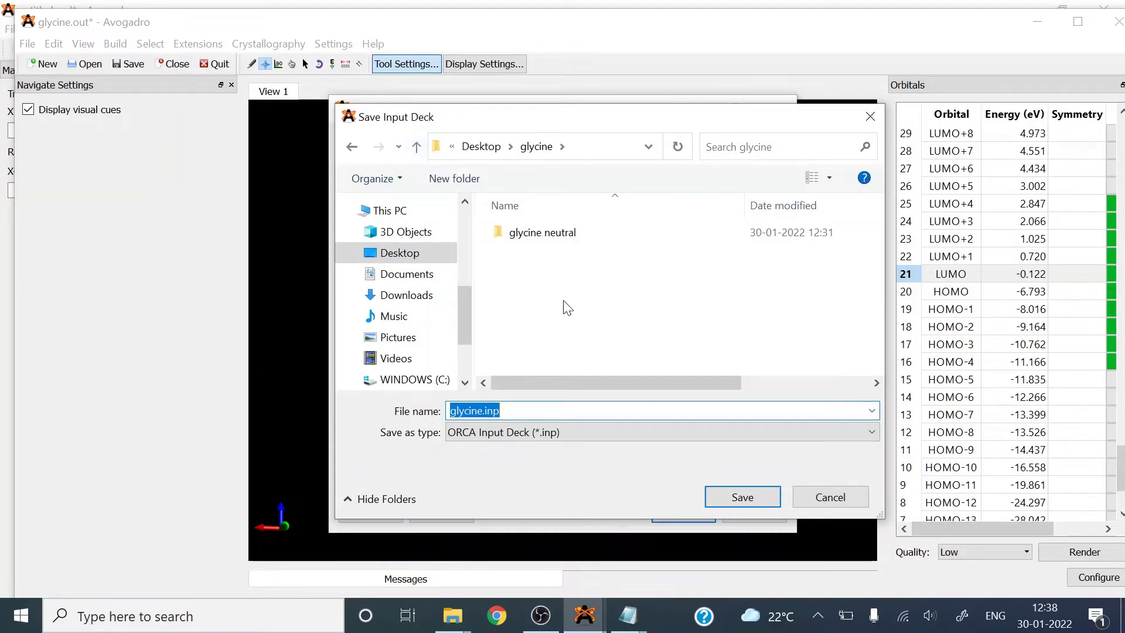
{"action": "left_click", "coordinate": [445, 178]}
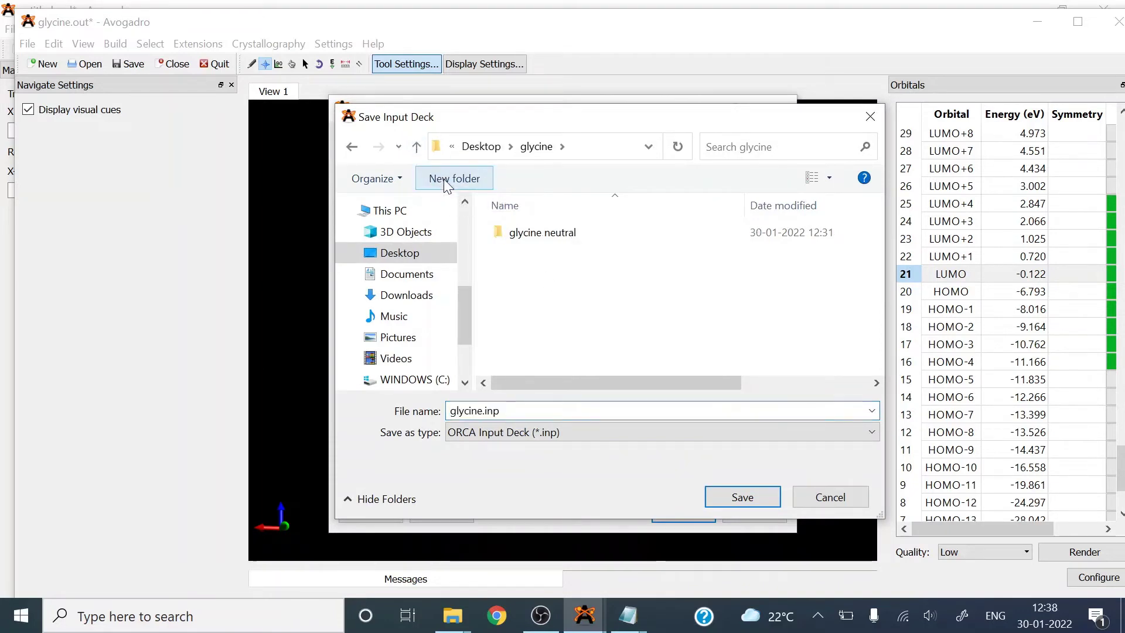
{"action": "type", "text": "glycine"}
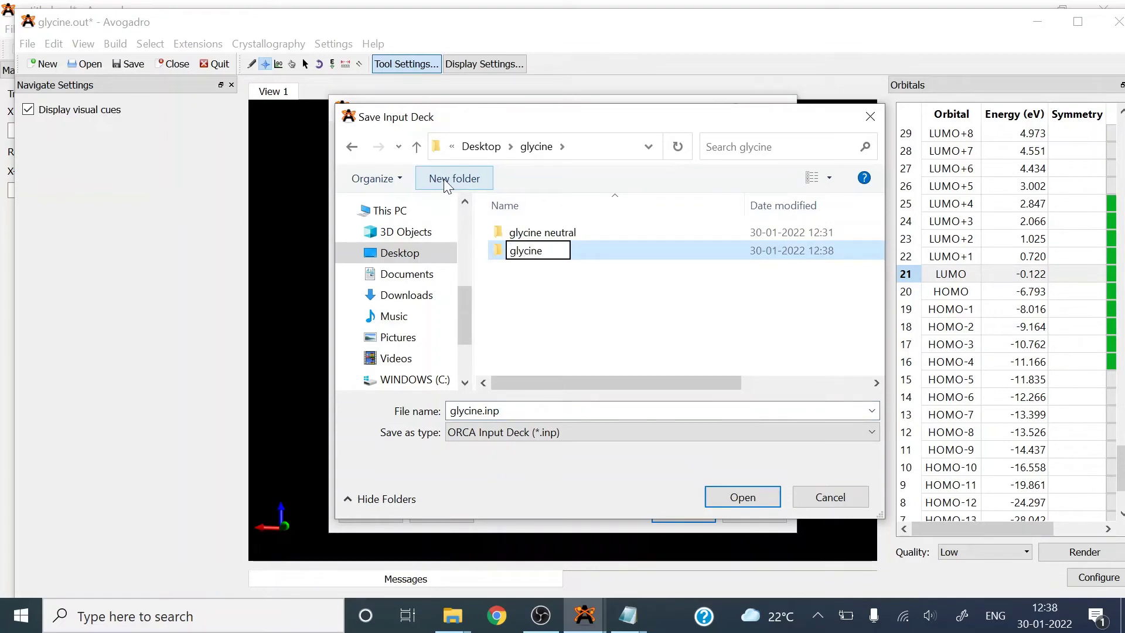
{"action": "type", "text": " cation"}
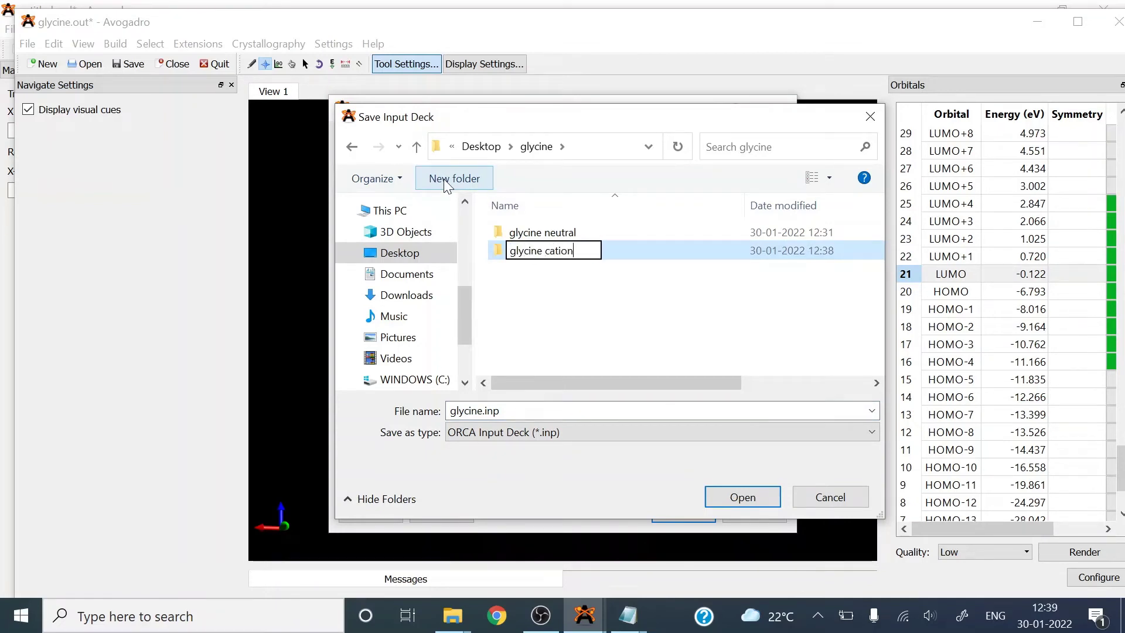
{"action": "key", "text": "Return"}
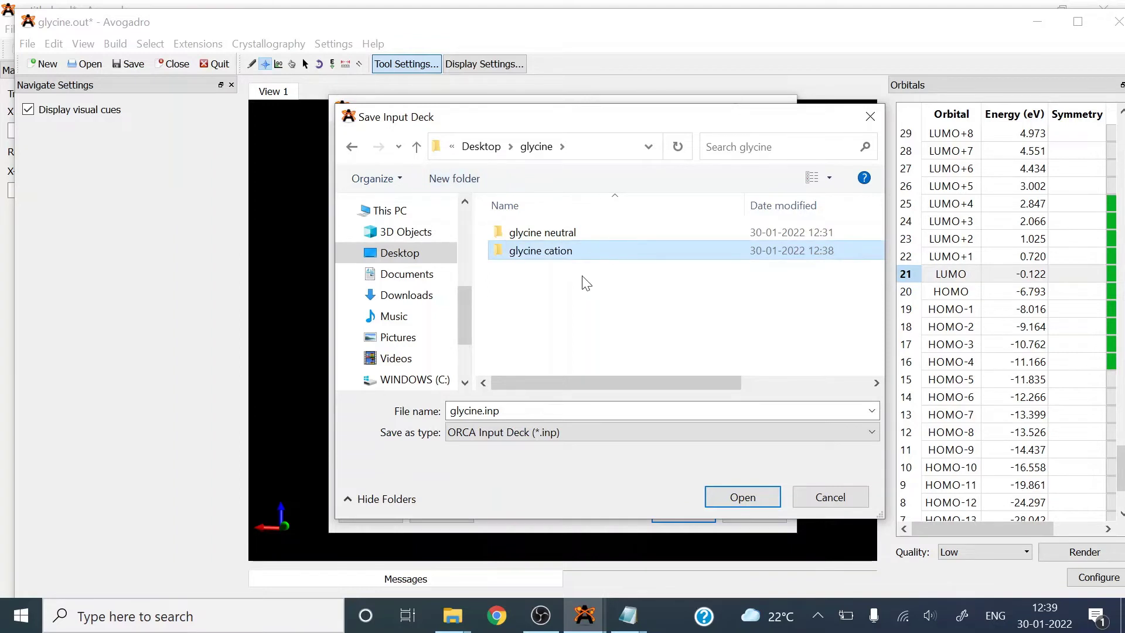
{"action": "double_click", "coordinate": [567, 256]}
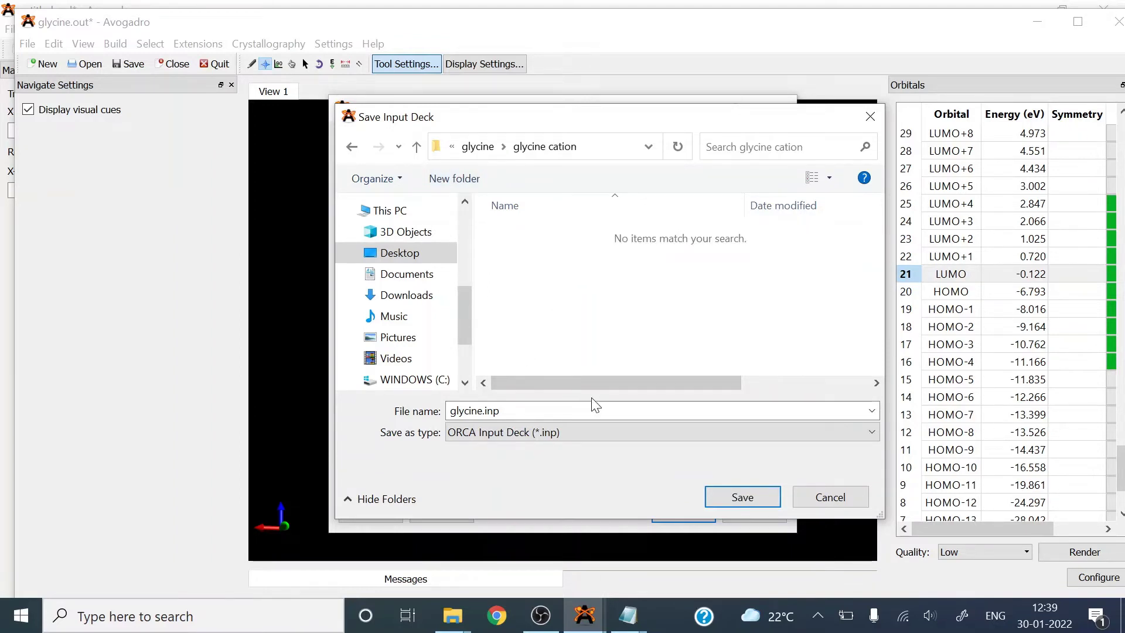
{"action": "left_click", "coordinate": [738, 497]}
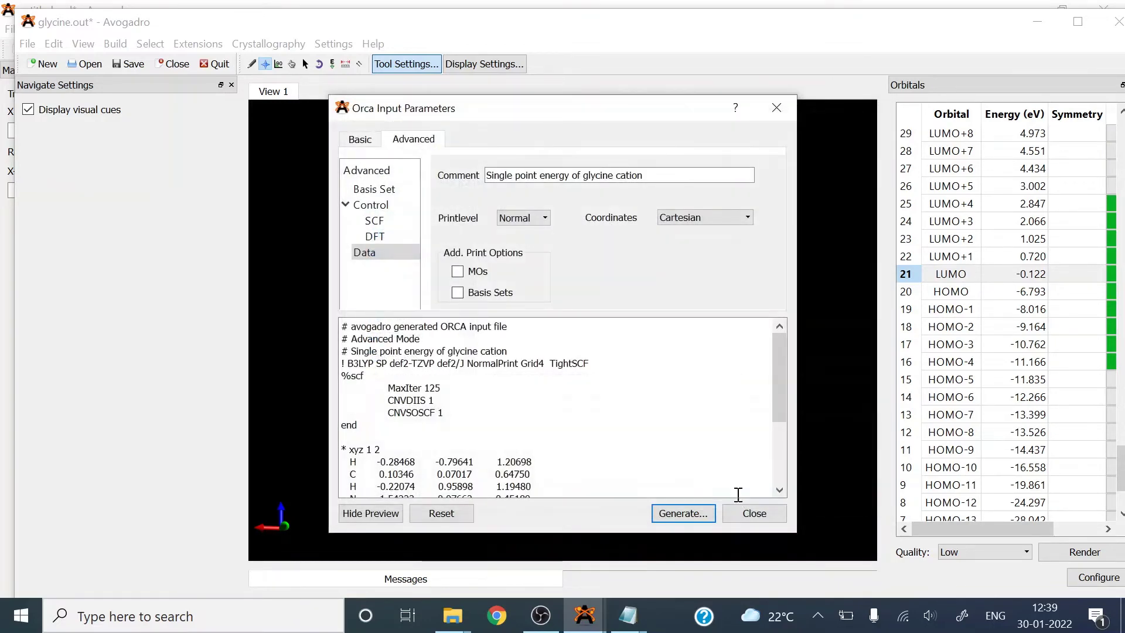
- Open Command Prompt and change the working directory to desktop, glycine and its glycine cation subfolder
{"action": "left_click", "coordinate": [139, 620]}
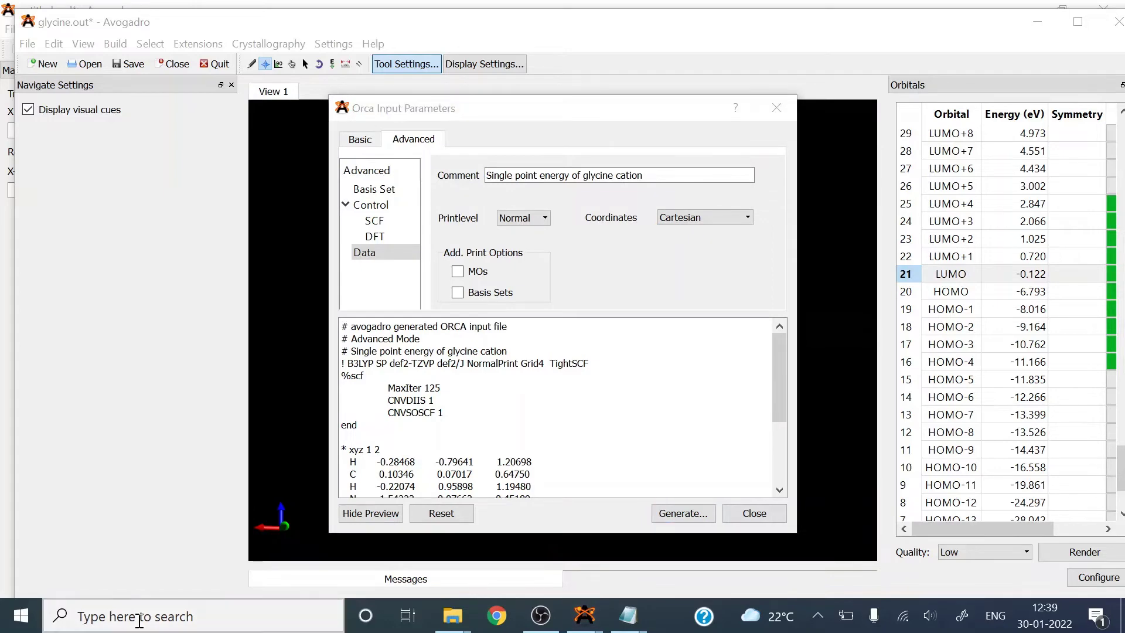
{"action": "type", "text": "cmd"}
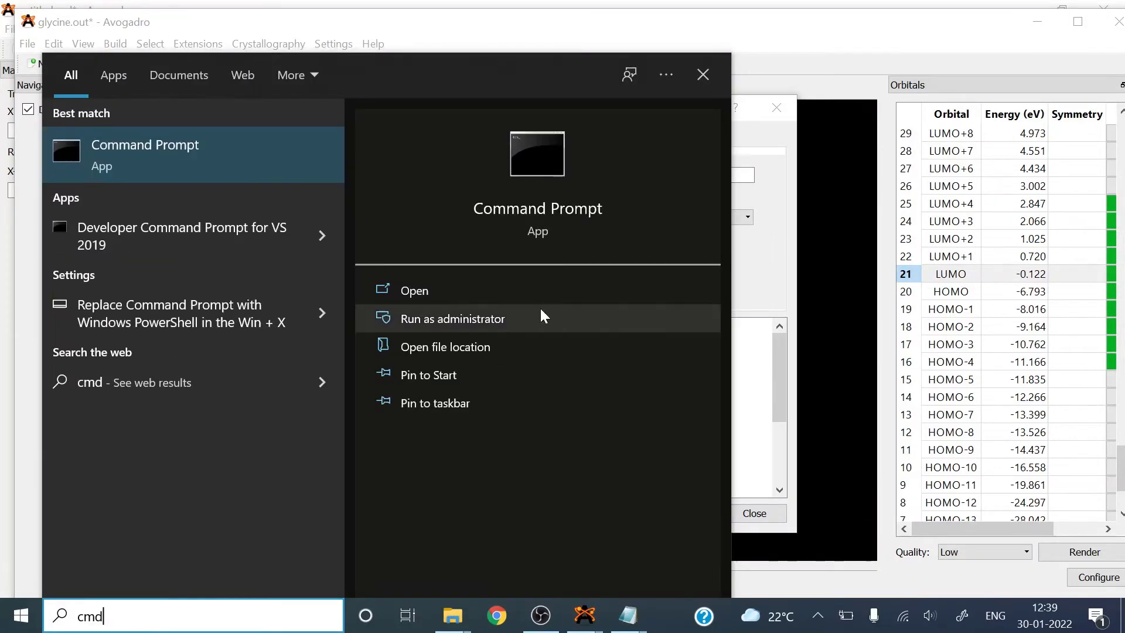
{"action": "left_click", "coordinate": [433, 290]}
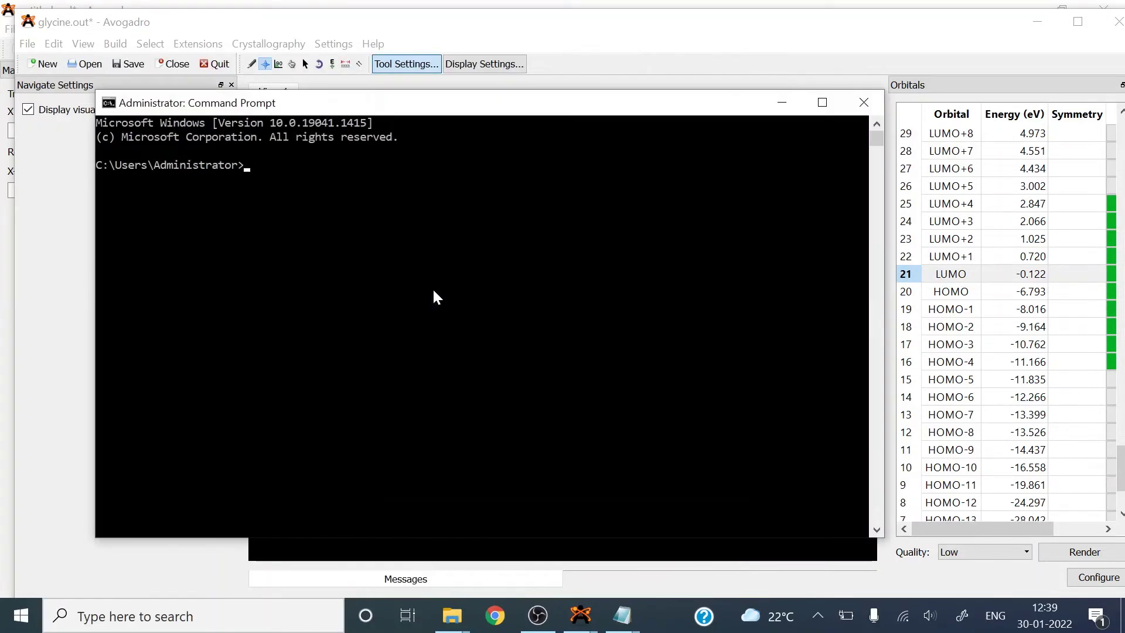
{"action": "type", "text": "cd "}
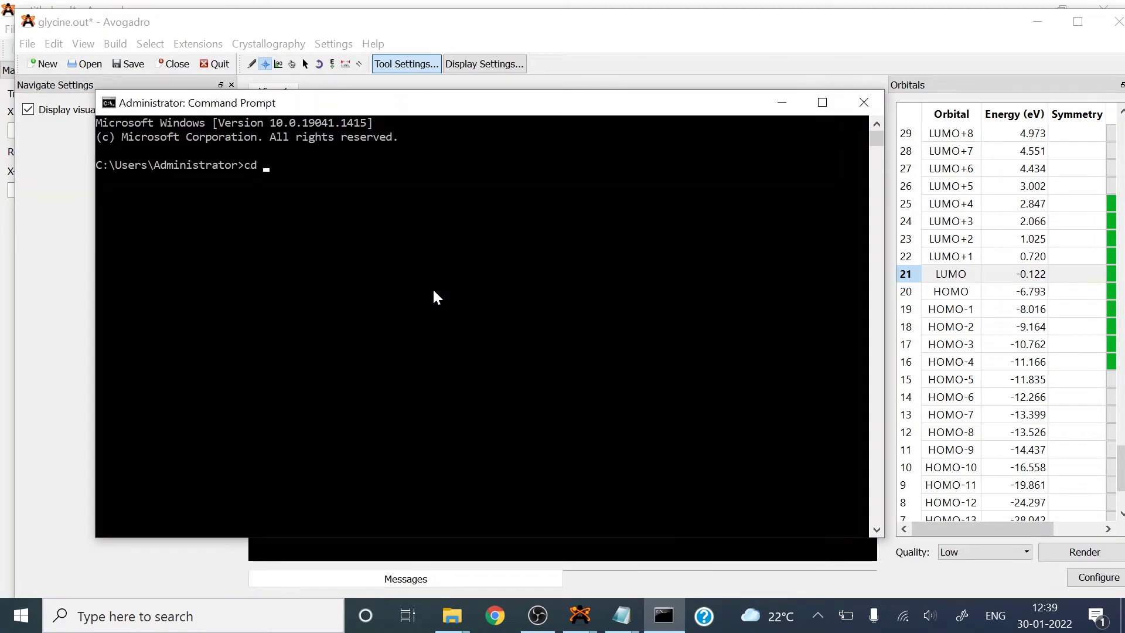
{"action": "type", "text": "desktopn"}
{"action": "key", "text": "BackSpace"}
{"action": "key", "text": "Return"}
{"action": "type", "text": "c"}
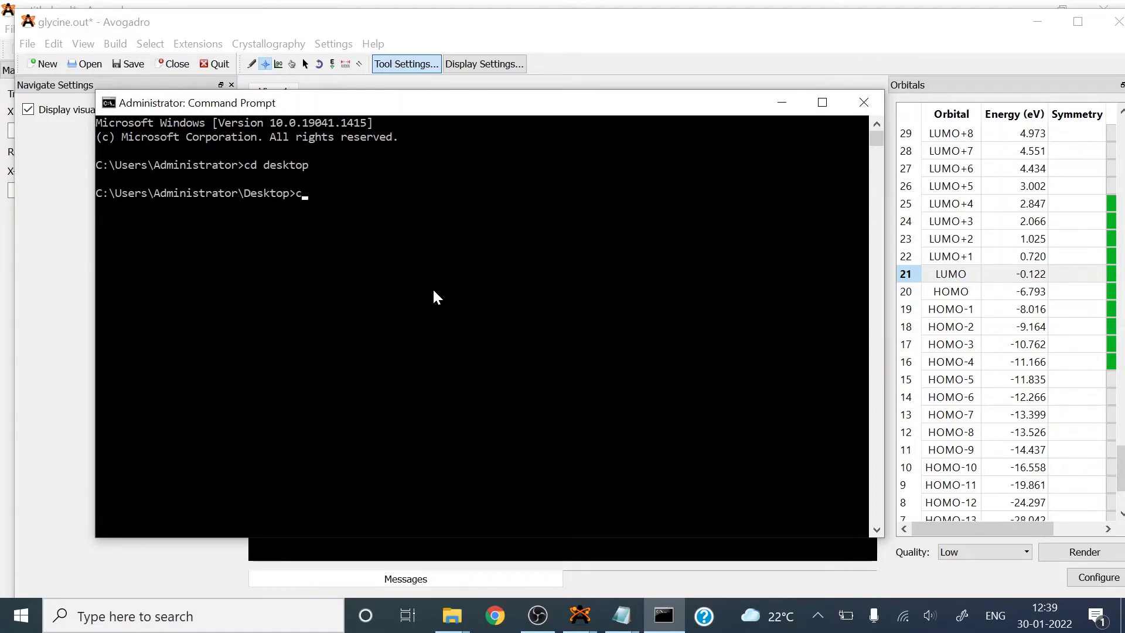
{"action": "type", "text": "d glycine"}
{"action": "key", "text": "Return"}
{"action": "type", "text": "cd "}
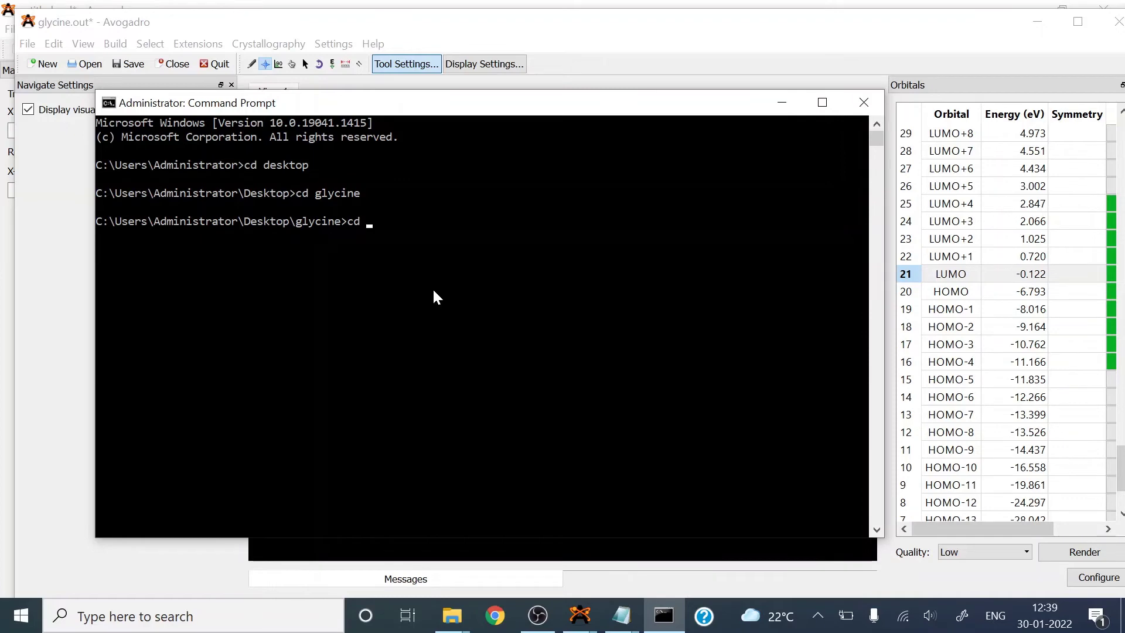
{"action": "type", "text": "glycine cation"}
{"action": "key", "text": "Return"}
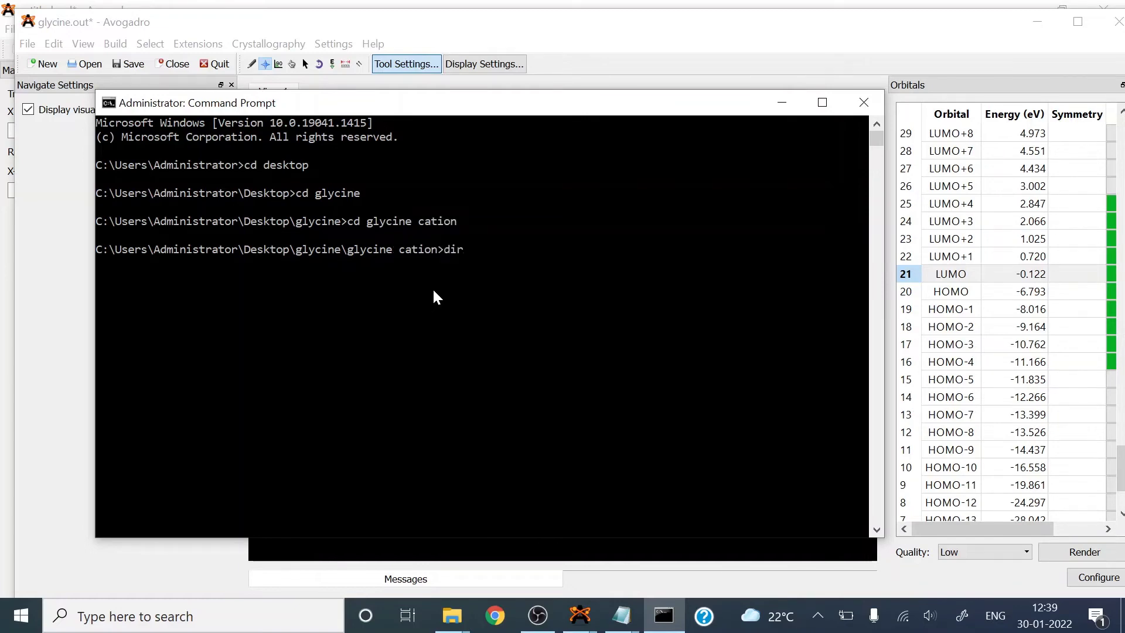
- List the folder's files with dir and run "orca glycine.inp > glycine.out"
{"action": "key", "text": "Return"}
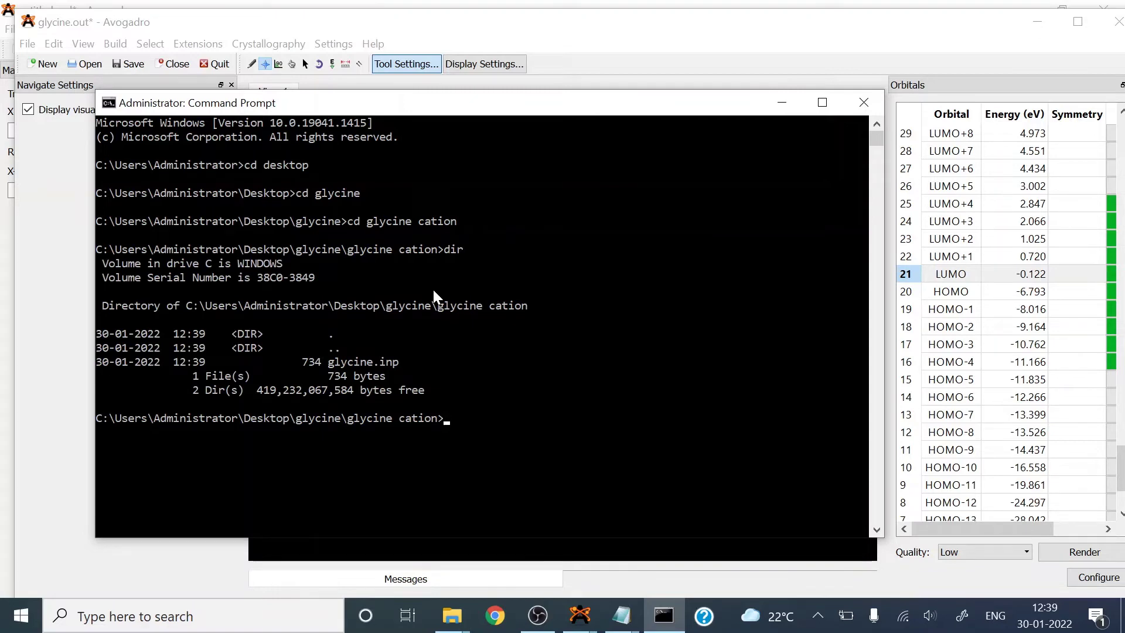
{"action": "type", "text": "orca glycine.inp > glycin"}
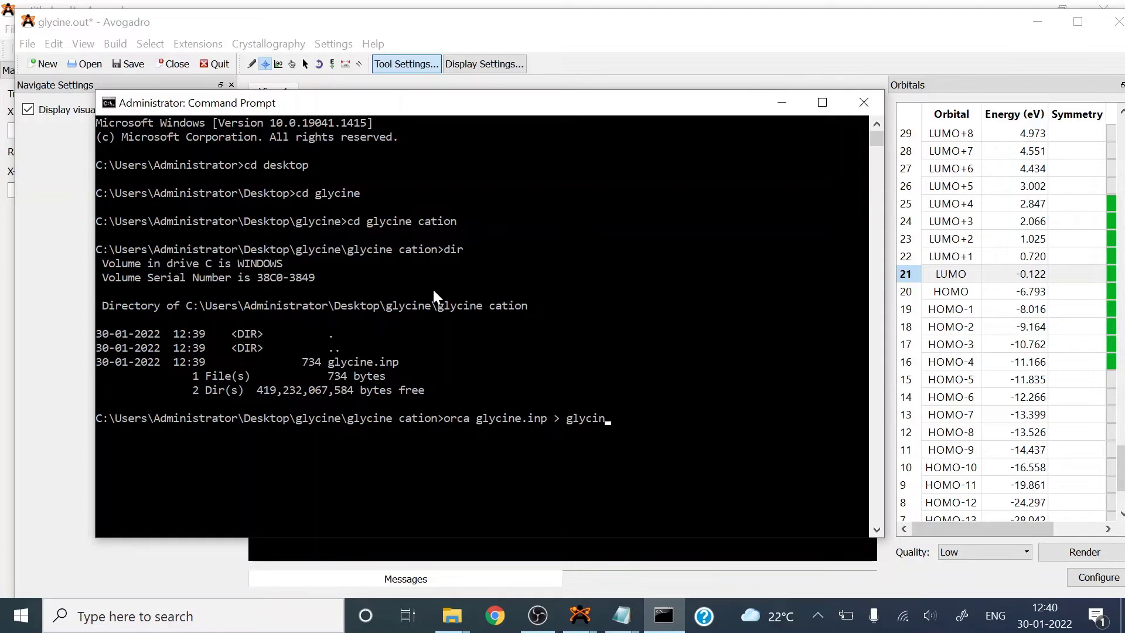
{"action": "type", "text": "e.out"}
{"action": "key", "text": "Return"}
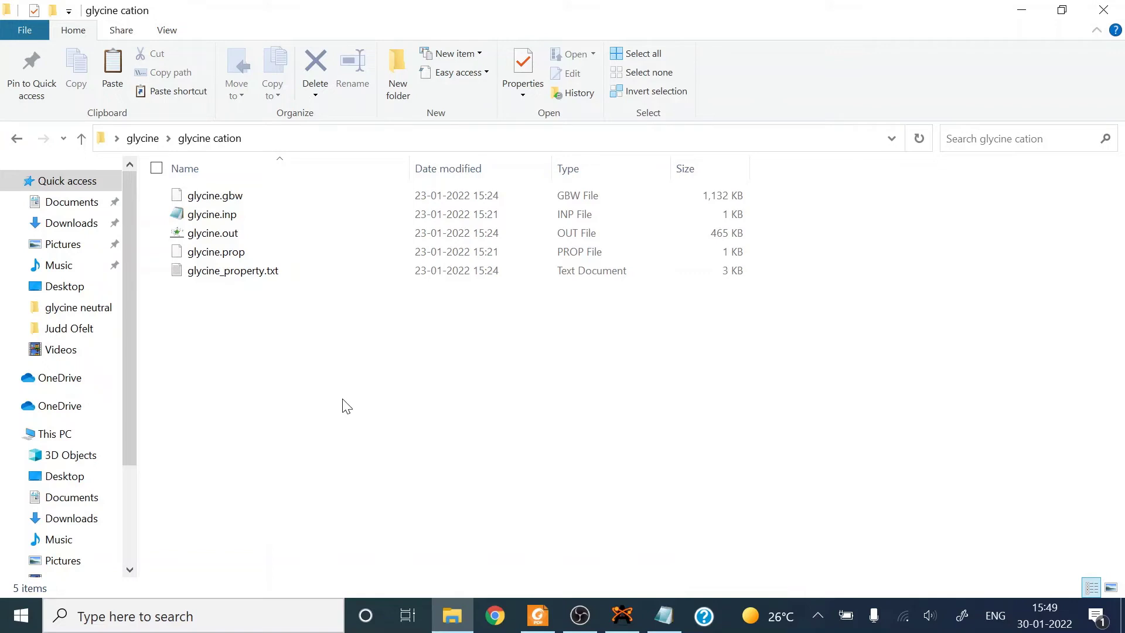
- Open glycine.out from the glycine cation folder in Notepad and maximize its window
{"action": "left_click", "coordinate": [222, 237]}
{"action": "right_click", "coordinate": [222, 239]}
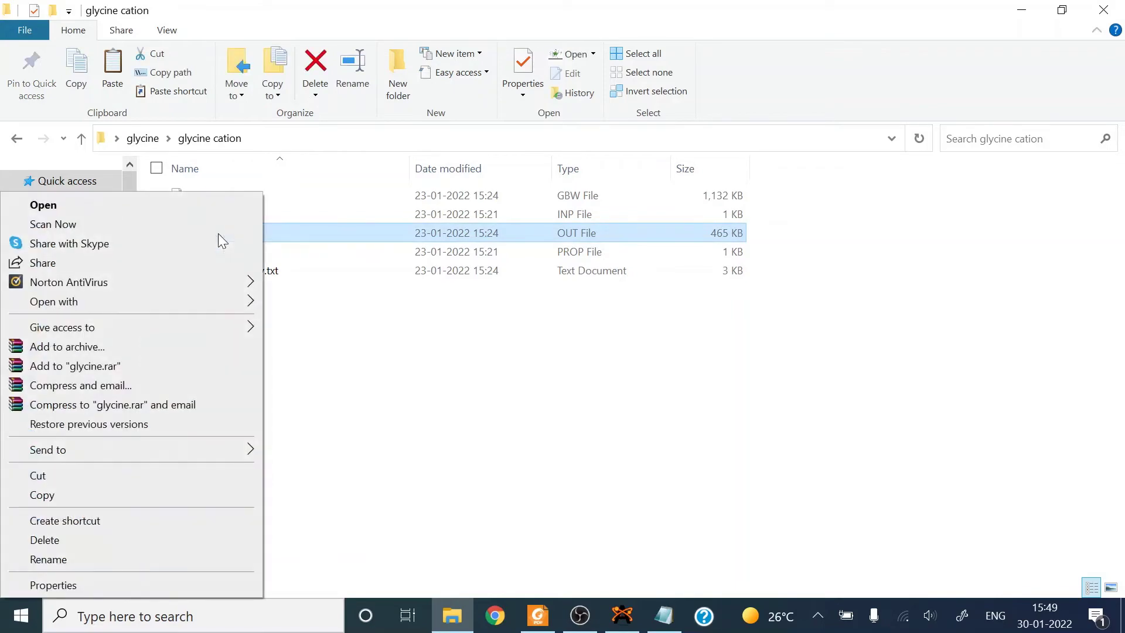
{"action": "mouse_move", "coordinate": [199, 308]}
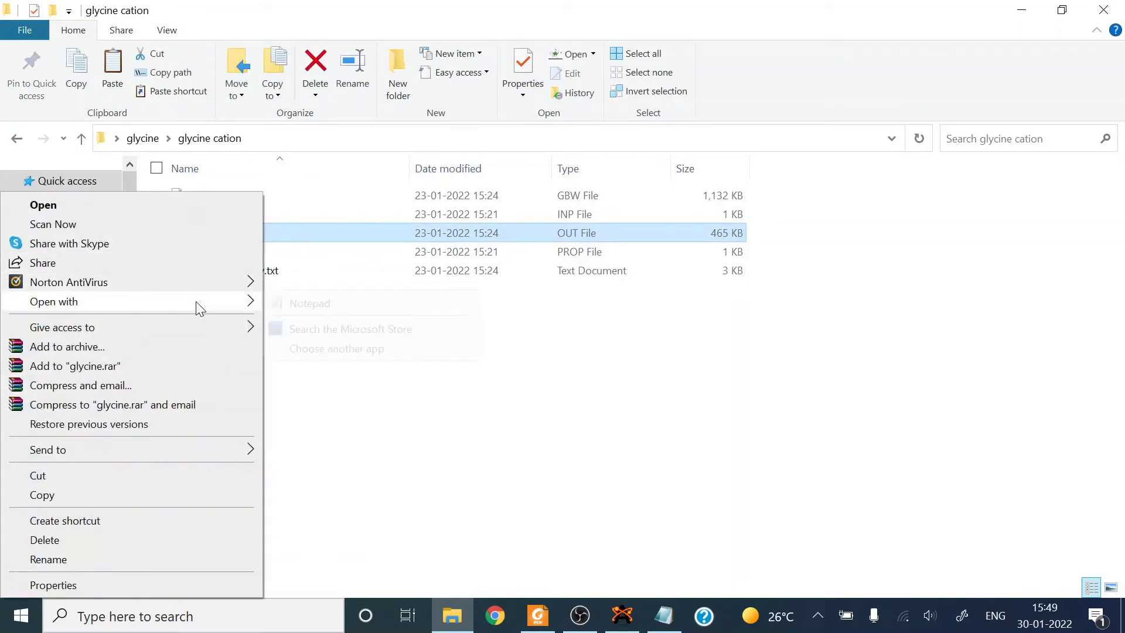
{"action": "left_click", "coordinate": [309, 304]}
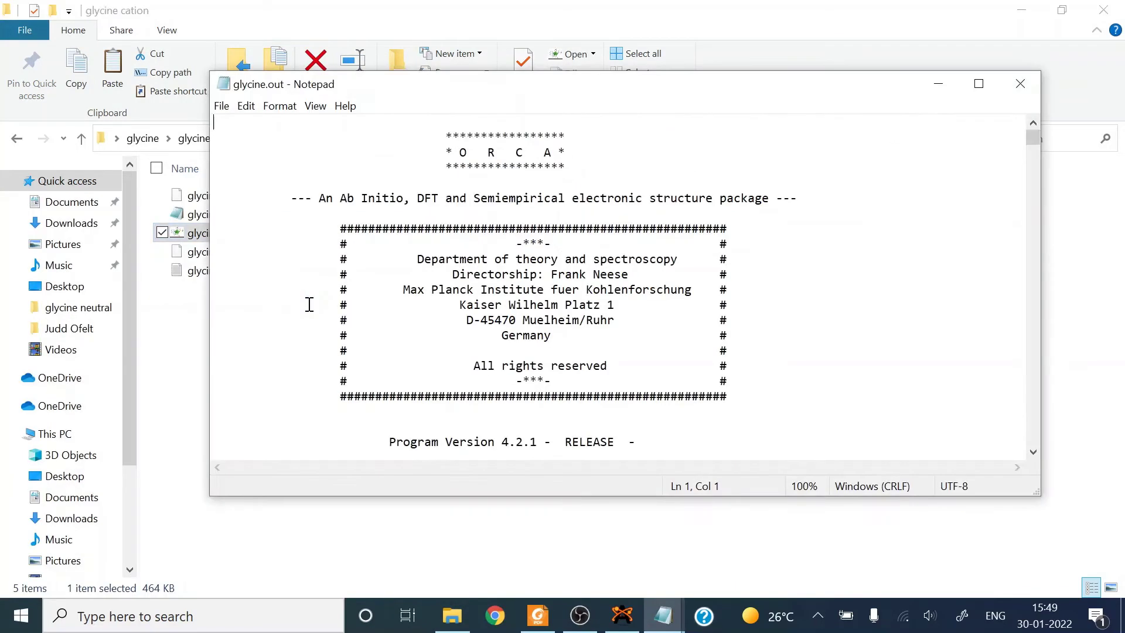
{"action": "left_click", "coordinate": [978, 83]}
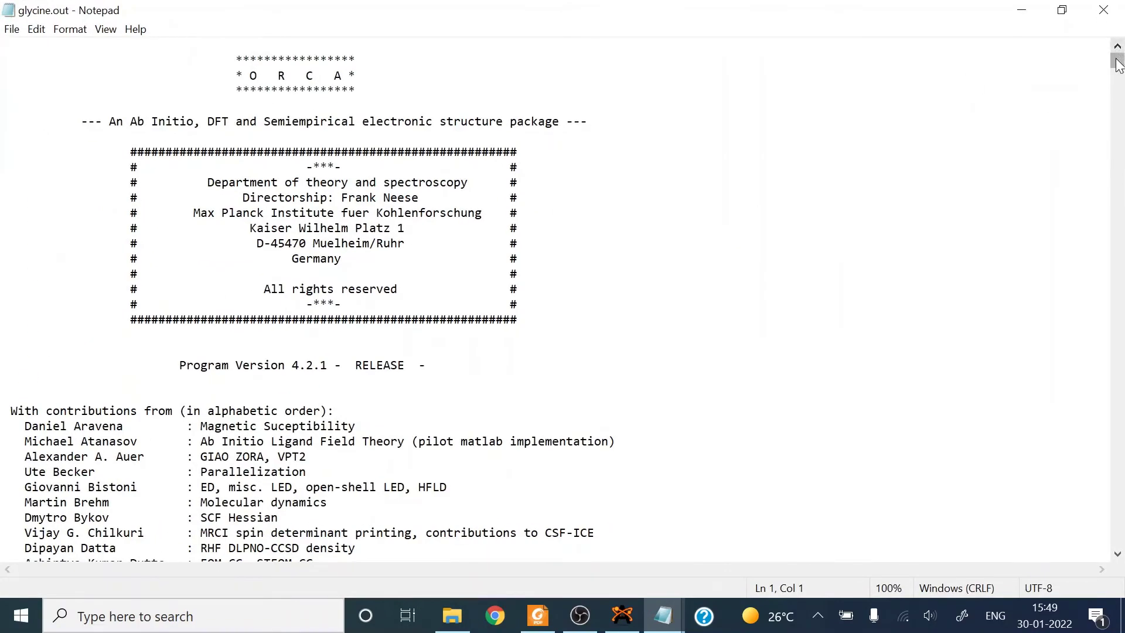
- Examine the cation output's warnings and input file section, and read through to the timings at the end
{"action": "left_click_drag", "start_coordinate": [1119, 64], "coordinate": [1119, 378]}
{"action": "key", "text": "ctrl+Home"}
{"action": "left_click", "coordinate": [1124, 206]}
{"action": "left_click", "coordinate": [1124, 207]}
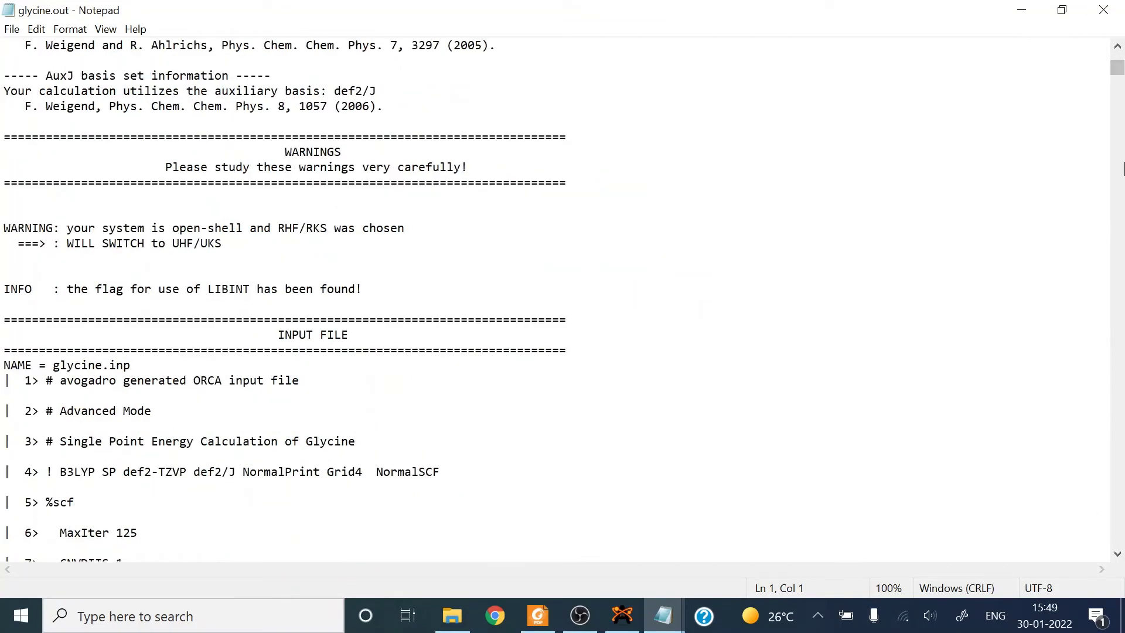
{"action": "scroll", "coordinate": [1122, 146], "scroll_direction": "up", "scroll_amount": 11}
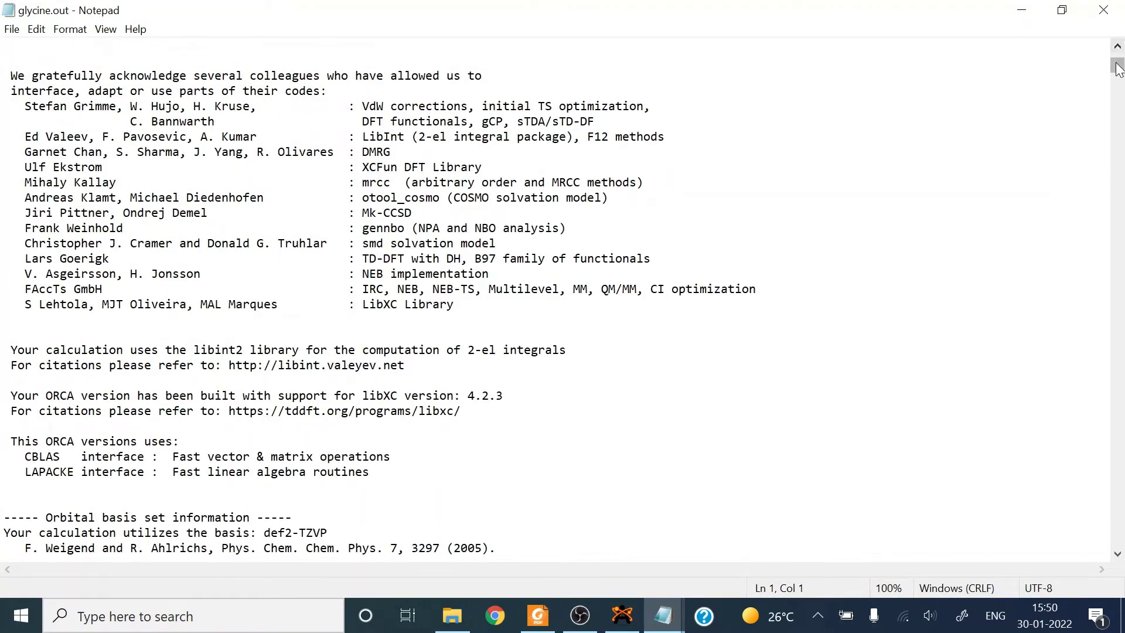
{"action": "left_click_drag", "start_coordinate": [1118, 76], "coordinate": [1122, 553]}
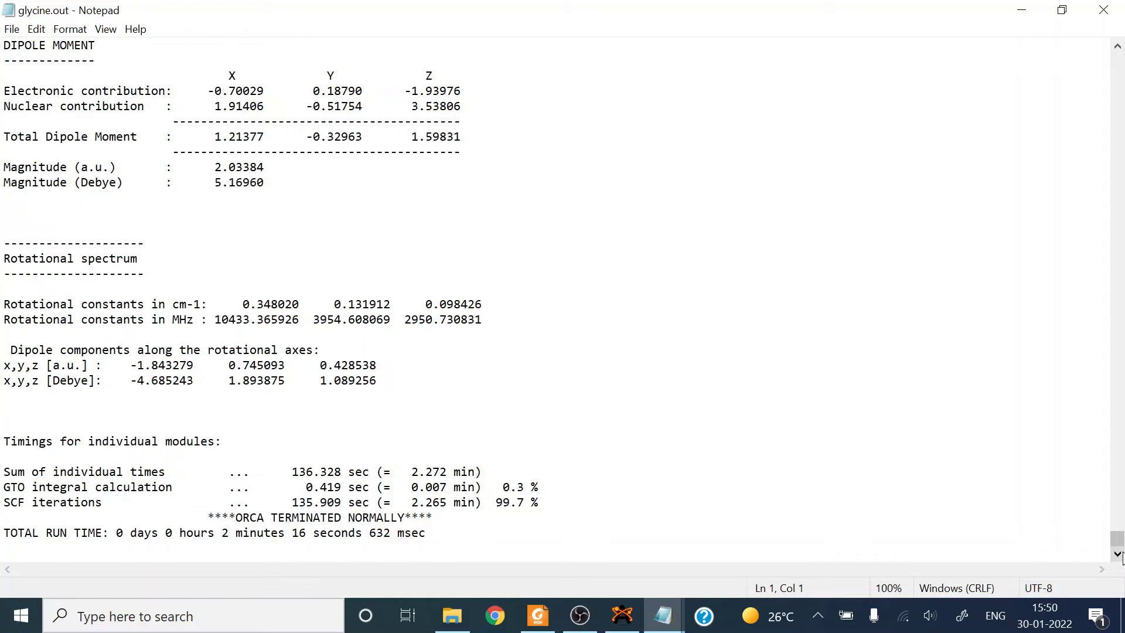
- Search the output for "TOTAL SCF ENERGY" and examine the total energy section
{"action": "key", "text": "ctrl+f"}
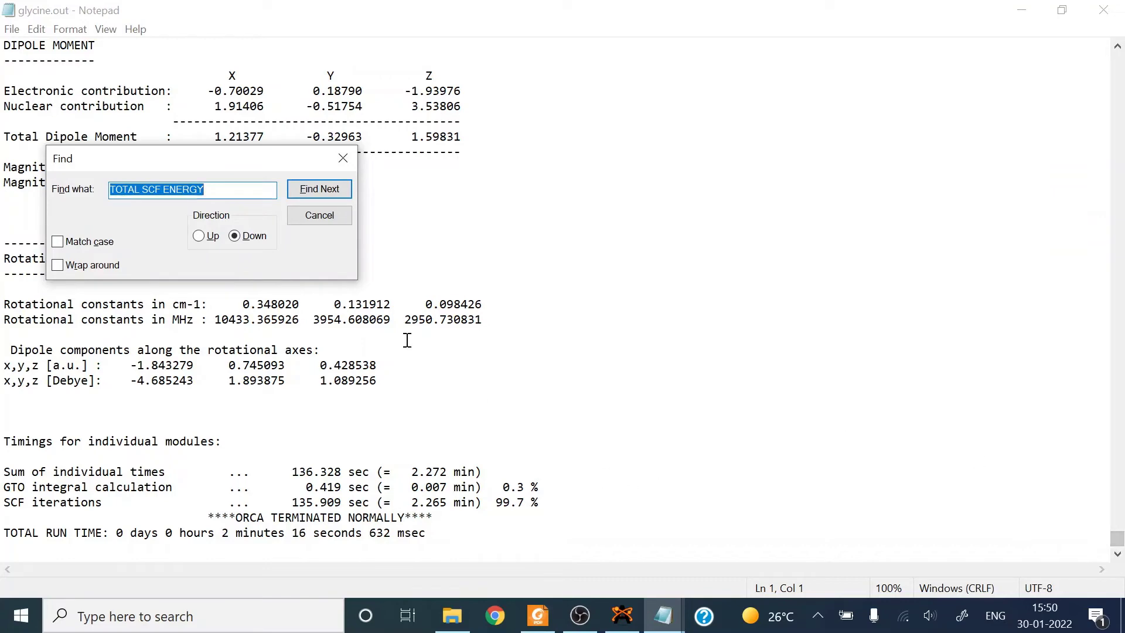
{"action": "left_click", "coordinate": [321, 185]}
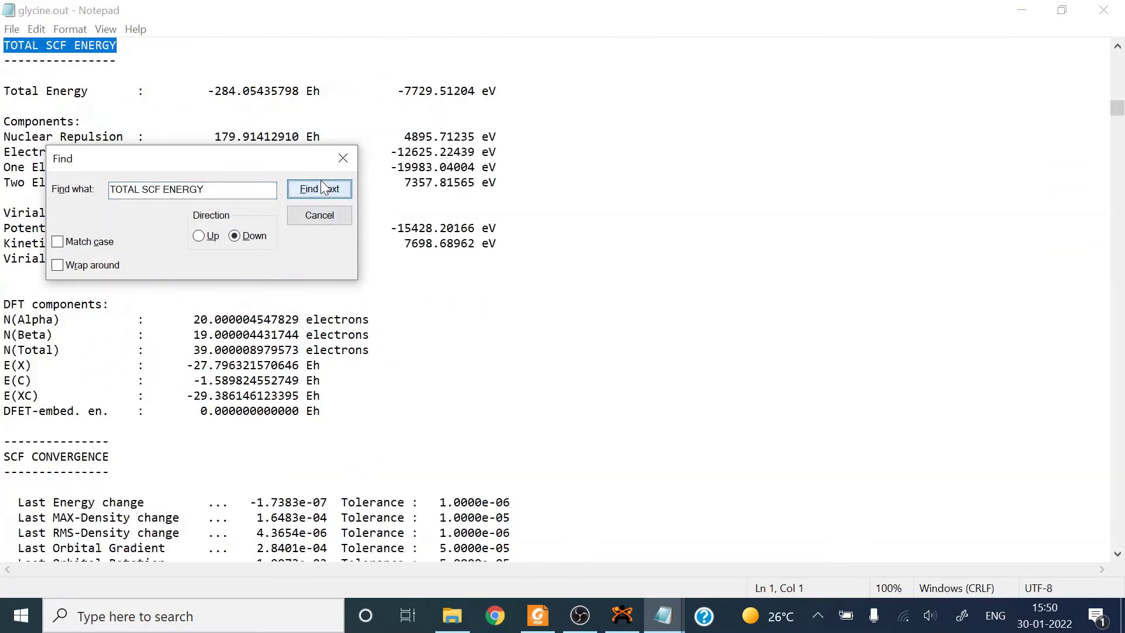
{"action": "left_click", "coordinate": [322, 185]}
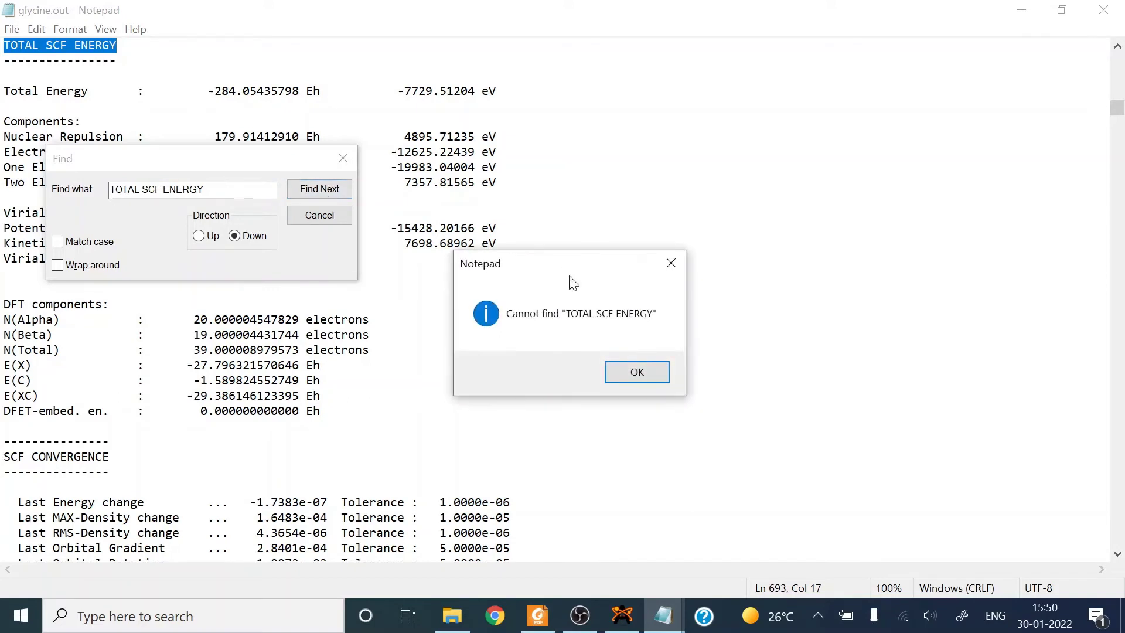
{"action": "left_click", "coordinate": [647, 378]}
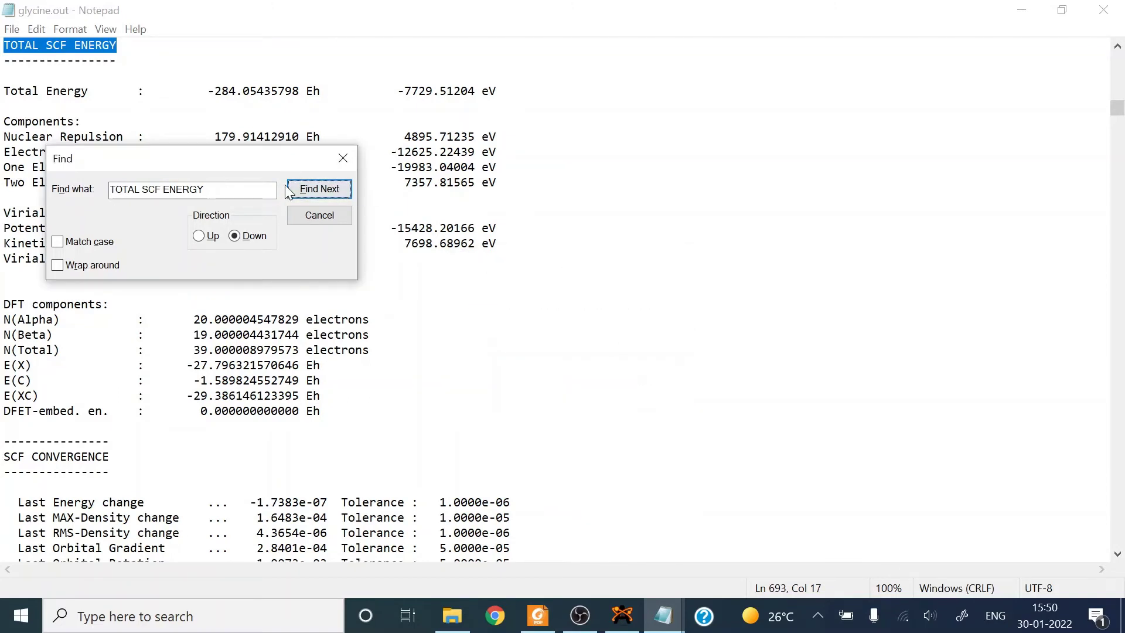
{"action": "left_click", "coordinate": [343, 158]}
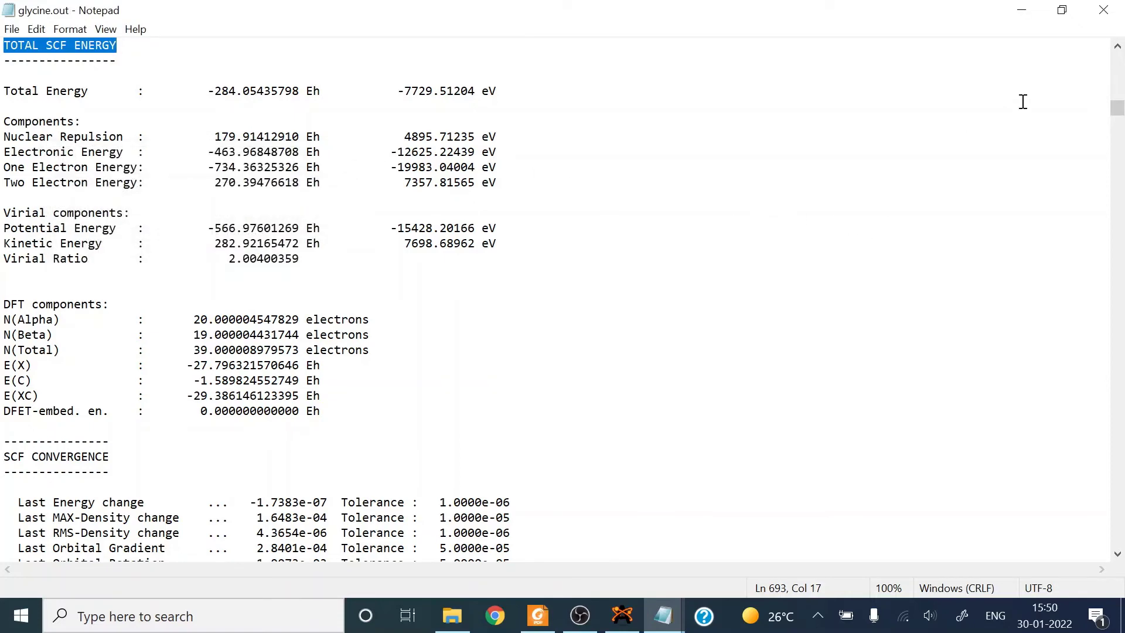
{"action": "left_click", "coordinate": [1117, 46]}
{"action": "left_click", "coordinate": [1117, 46]}
{"action": "left_click", "coordinate": [1117, 46]}
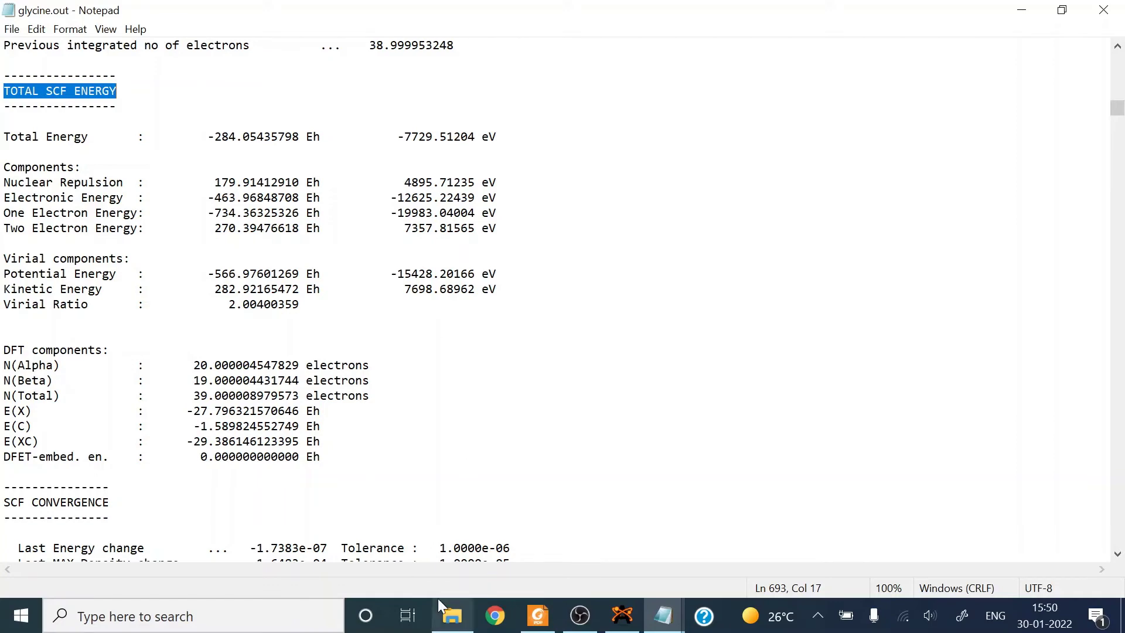
- Open glycine.out from the glycine neutral folder in Notepad and maximize its window
{"action": "left_click", "coordinate": [447, 624]}
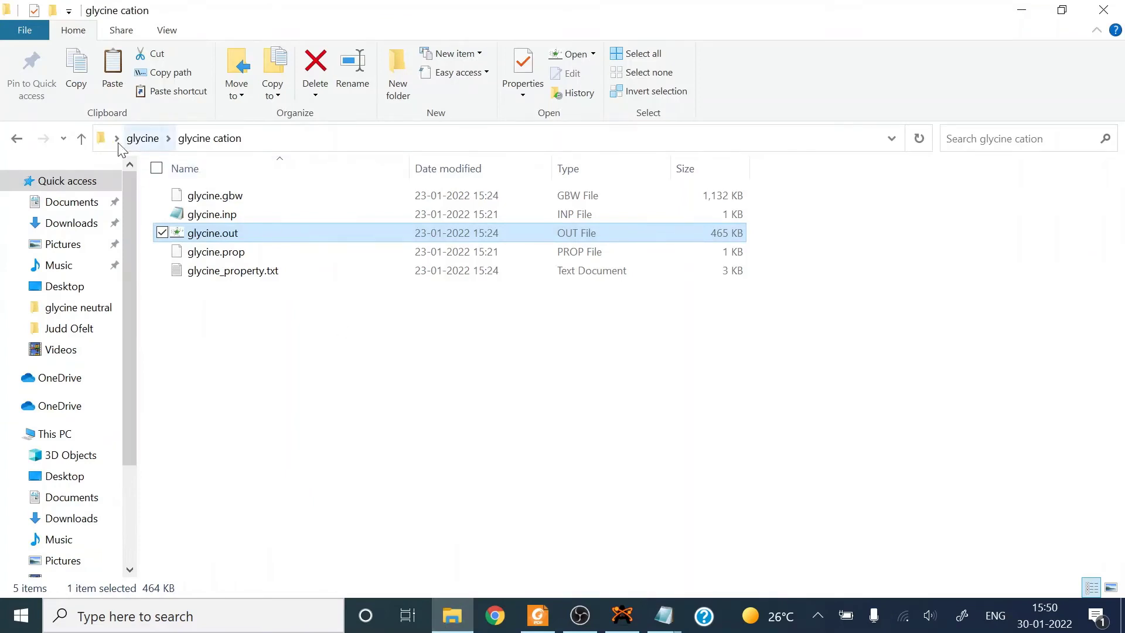
{"action": "left_click", "coordinate": [82, 139]}
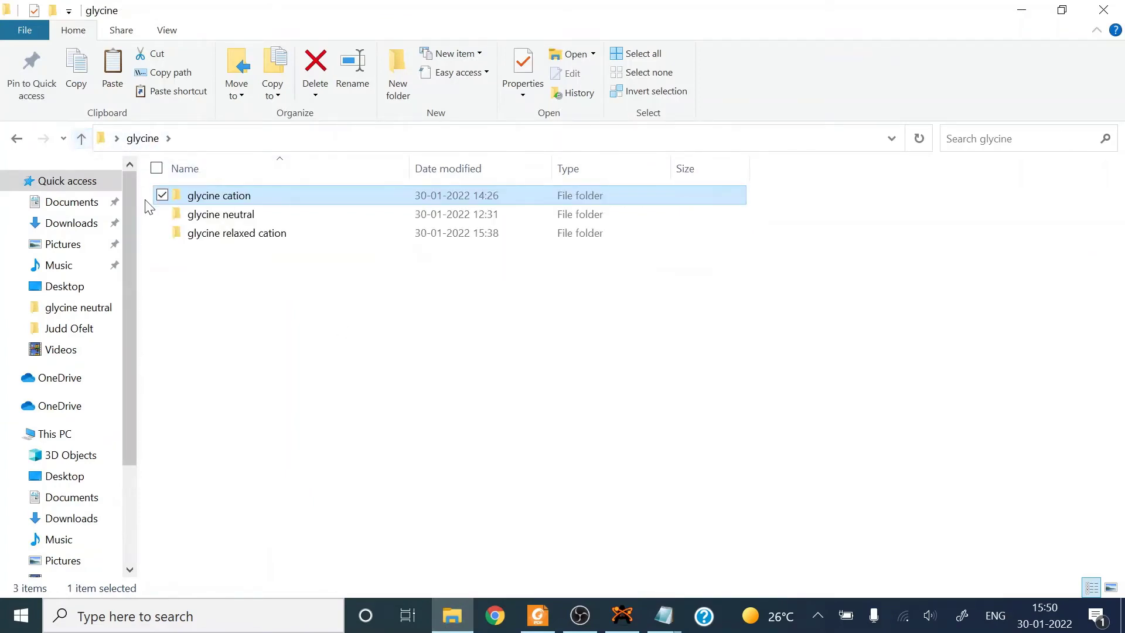
{"action": "double_click", "coordinate": [214, 218]}
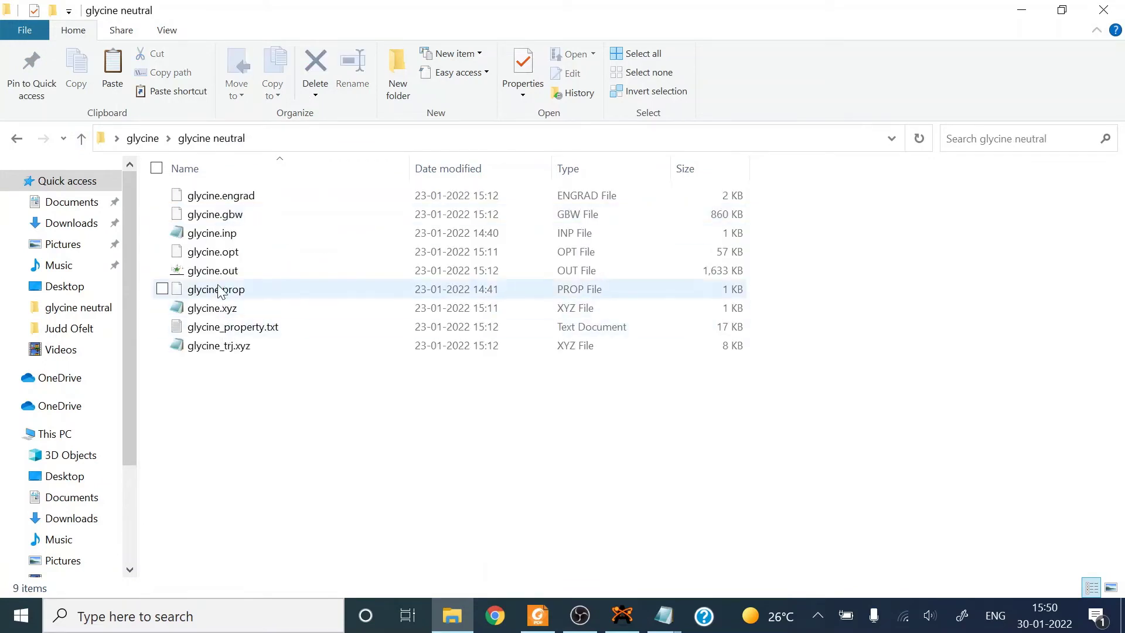
{"action": "left_click", "coordinate": [218, 276]}
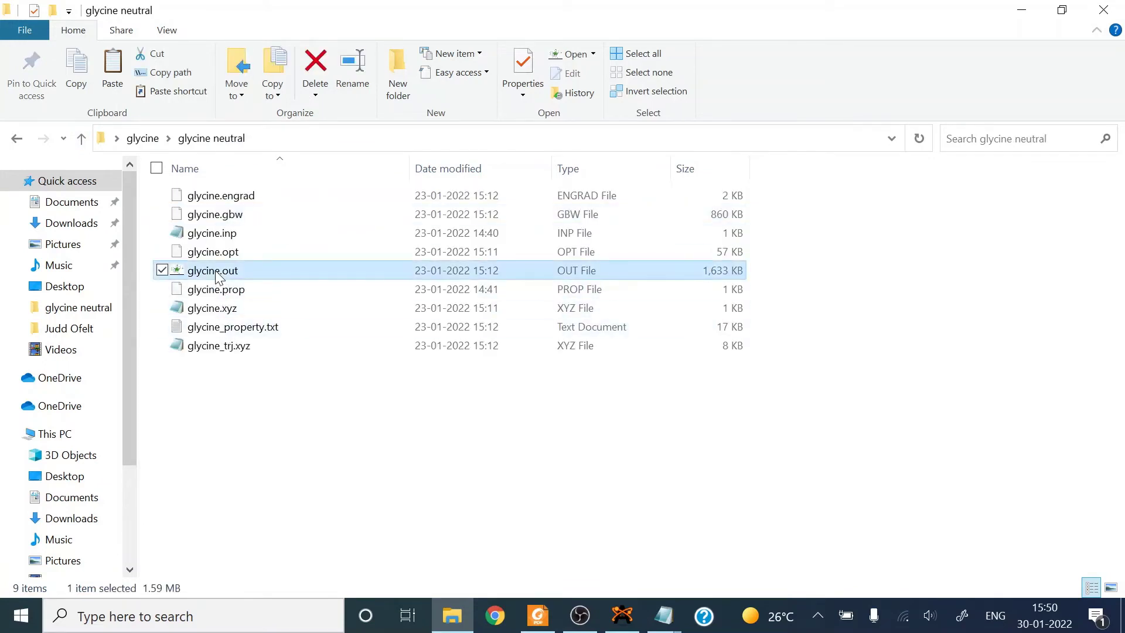
{"action": "right_click", "coordinate": [216, 273]}
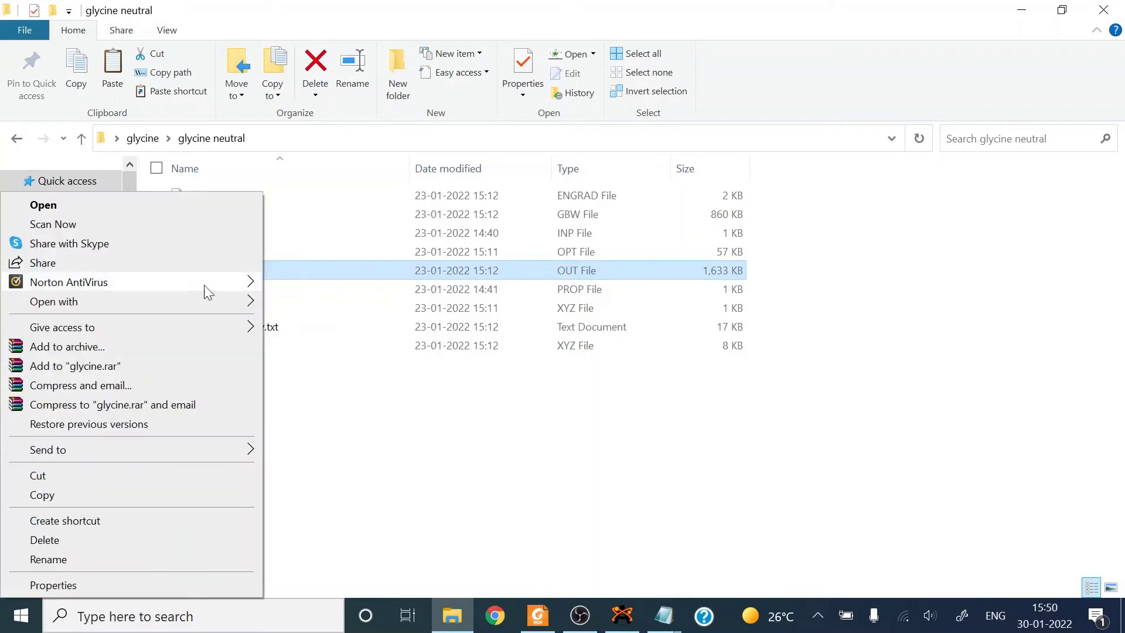
{"action": "mouse_move", "coordinate": [192, 303]}
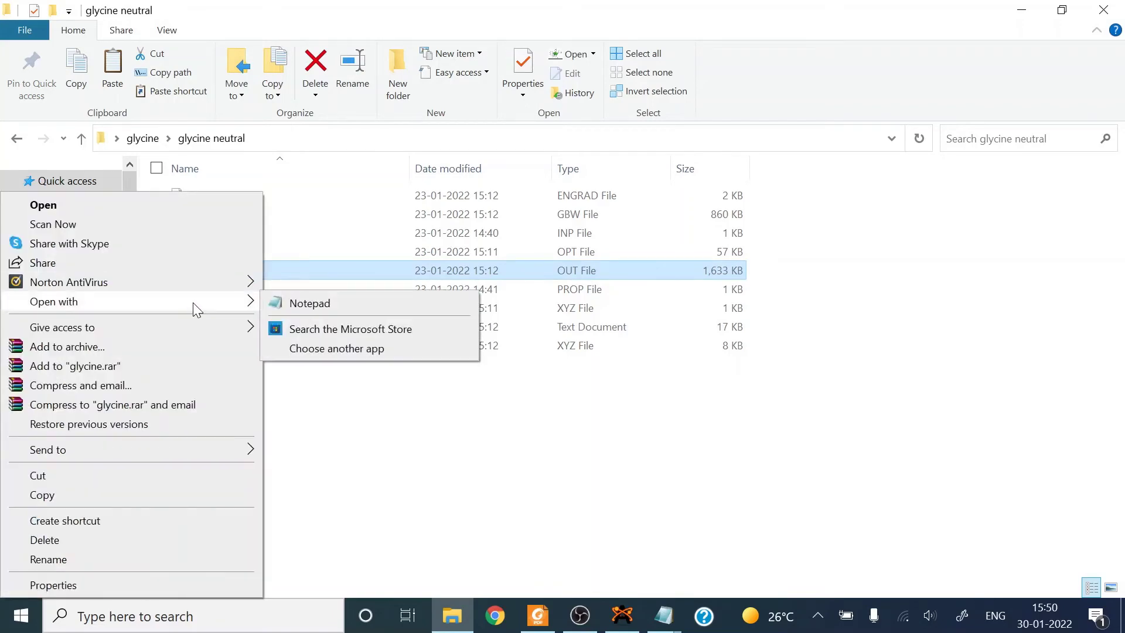
{"action": "left_click", "coordinate": [294, 305]}
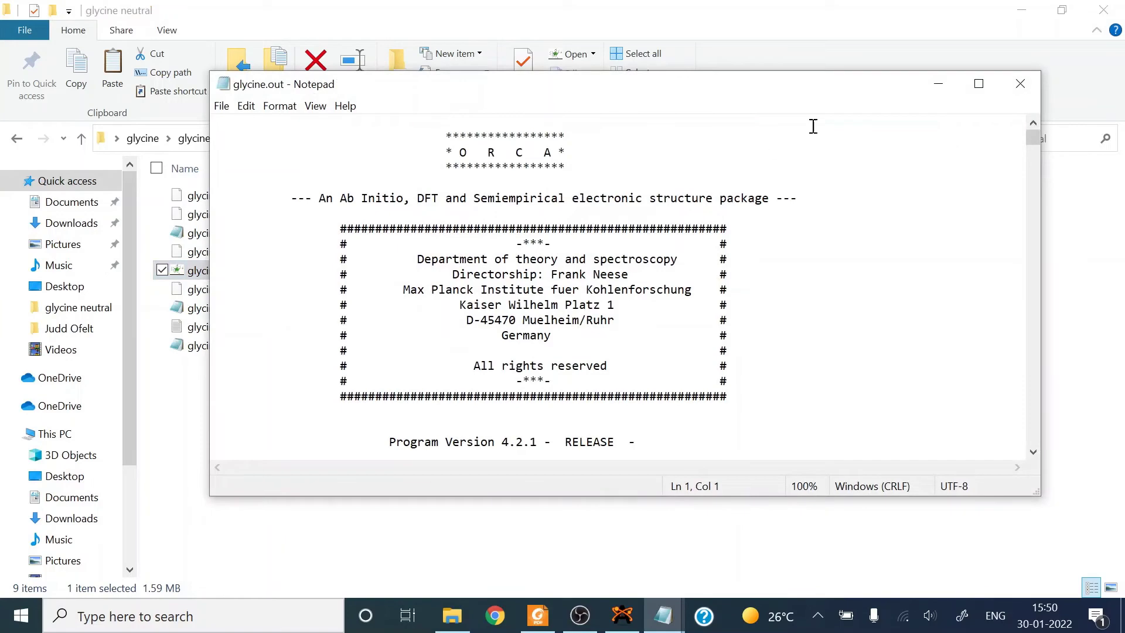
{"action": "left_click", "coordinate": [979, 83]}
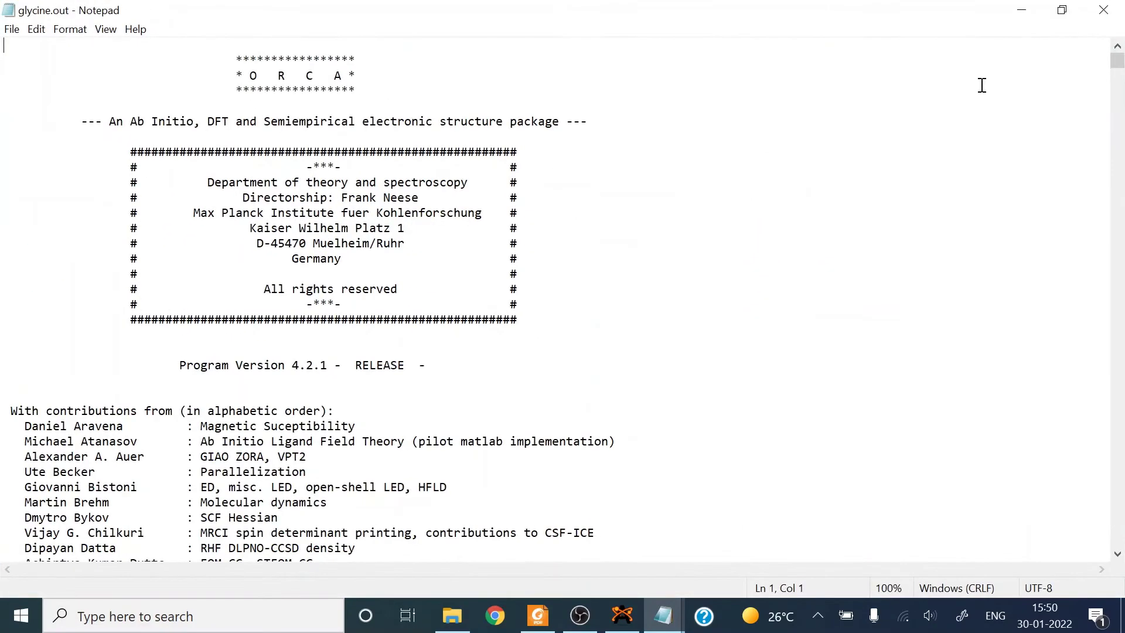
- Find the second "TOTAL SCF ENERGY" section in the neutral glycine output and examine its total energy
{"action": "key", "text": "ctrl+f"}
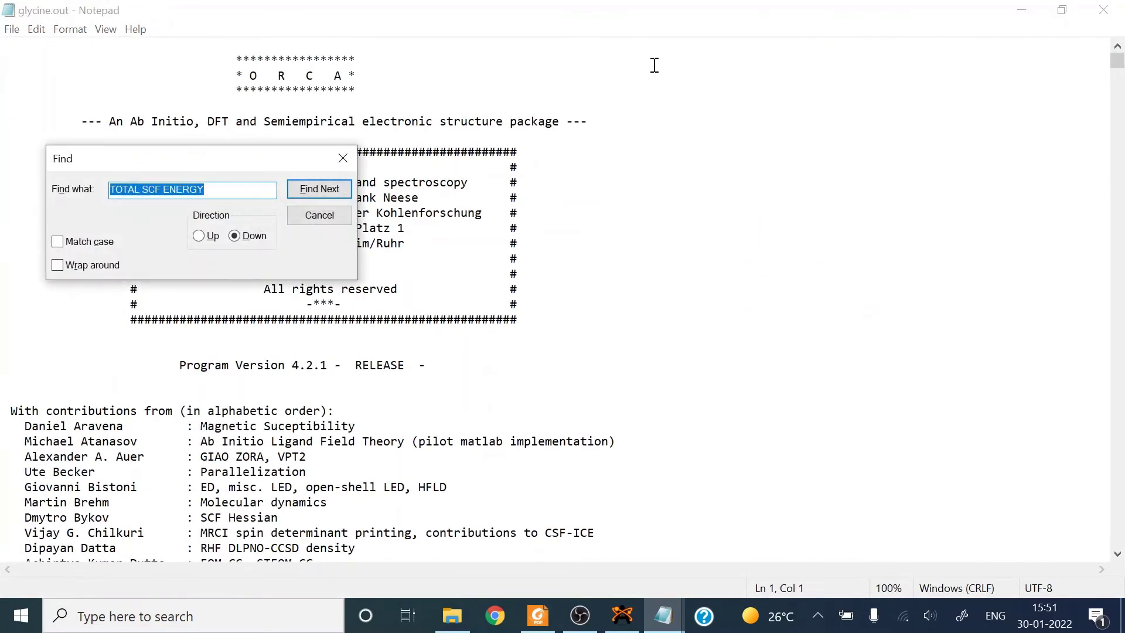
{"action": "left_click", "coordinate": [319, 188]}
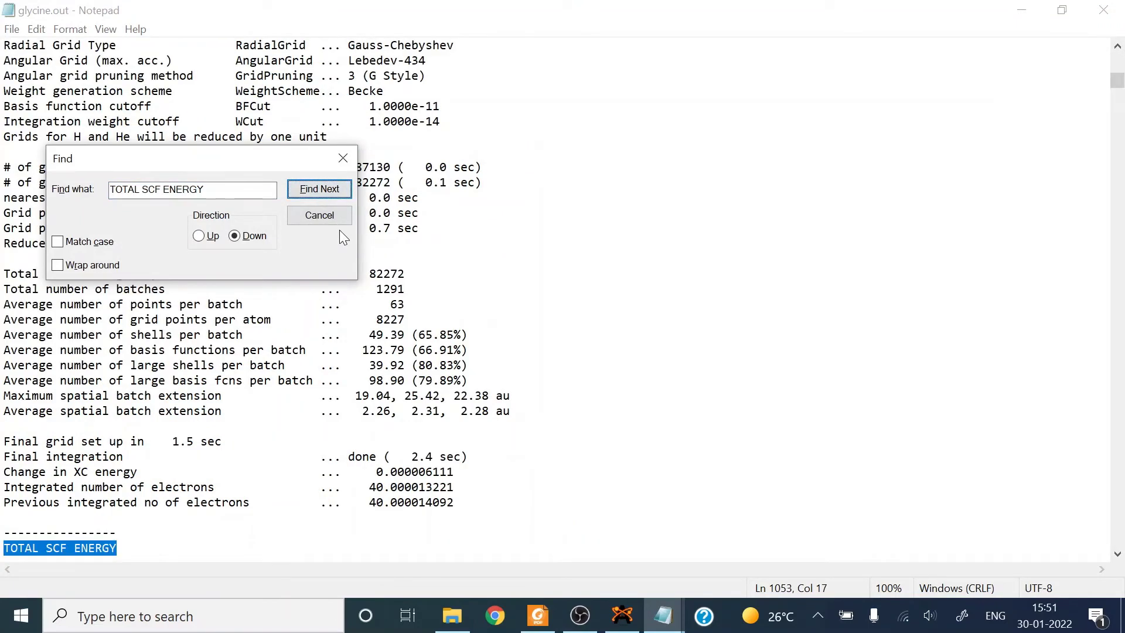
{"action": "left_click", "coordinate": [341, 190]}
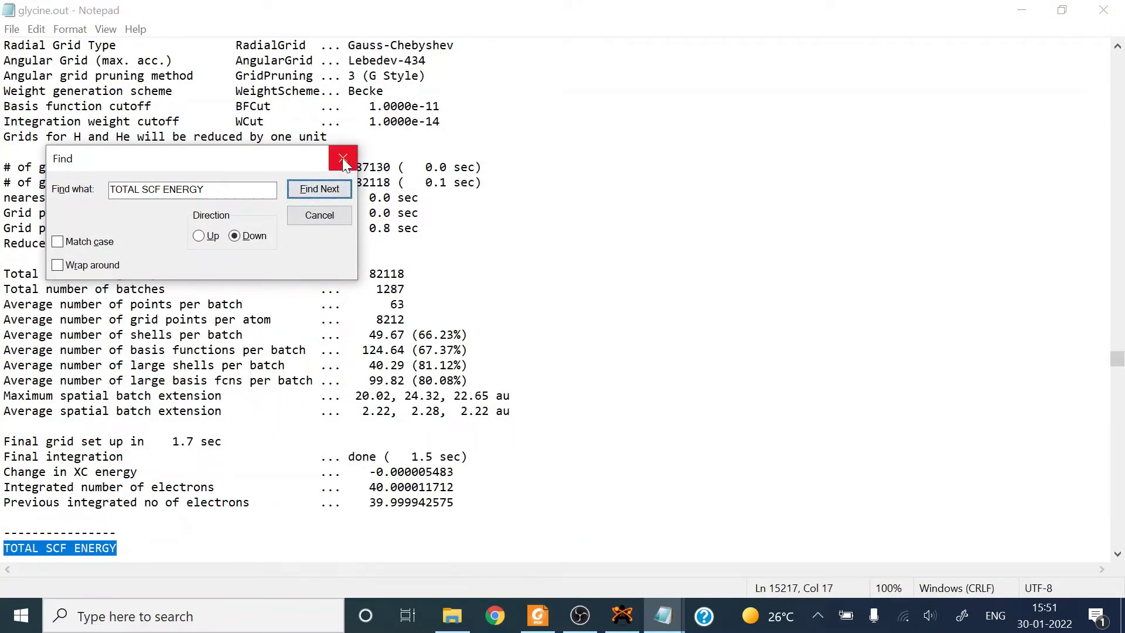
{"action": "left_click", "coordinate": [343, 157]}
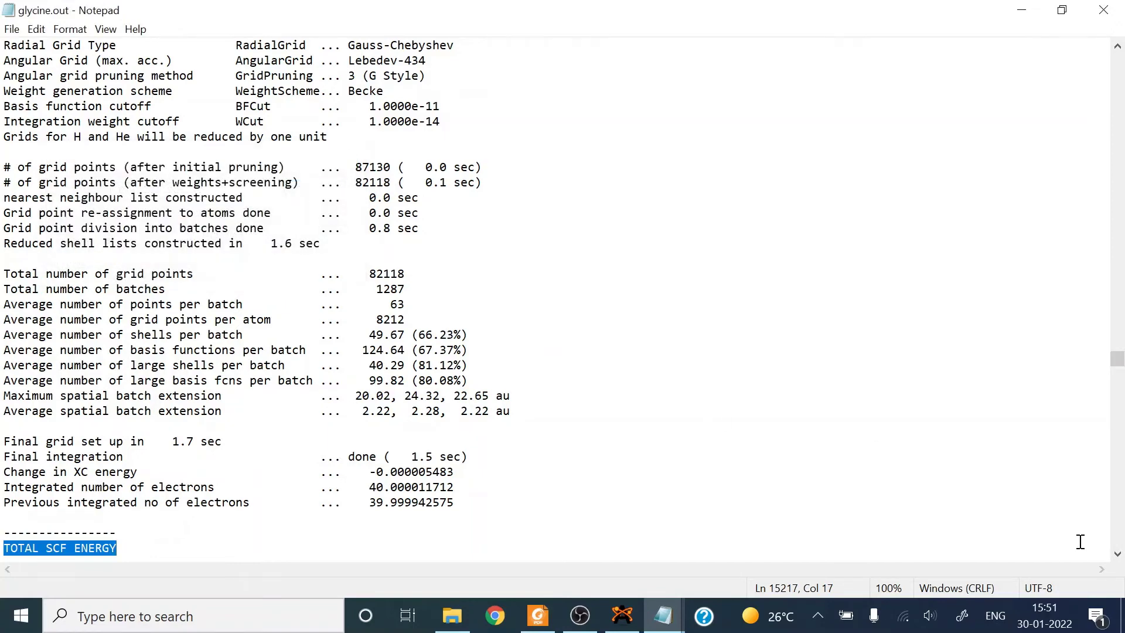
{"action": "left_click_drag", "start_coordinate": [1117, 551], "coordinate": [1118, 559]}
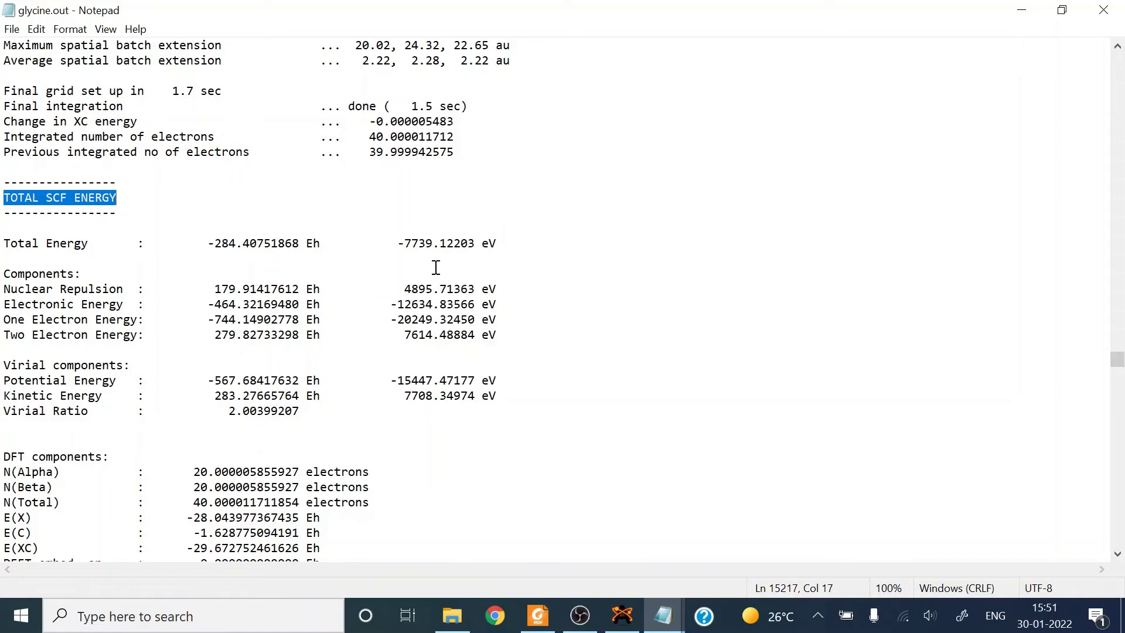
- Compare the total energies in the neutral and cation outputs with the vertical ionization potential calculation in Ionization energy.txt
{"action": "left_click", "coordinate": [665, 622]}
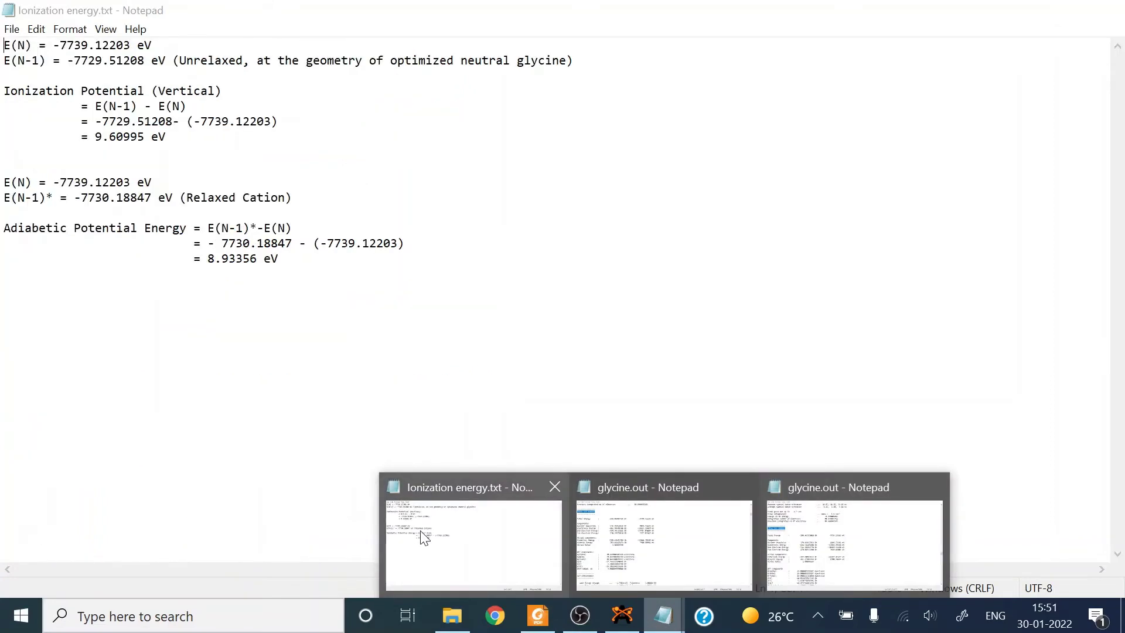
{"action": "left_click", "coordinate": [449, 530]}
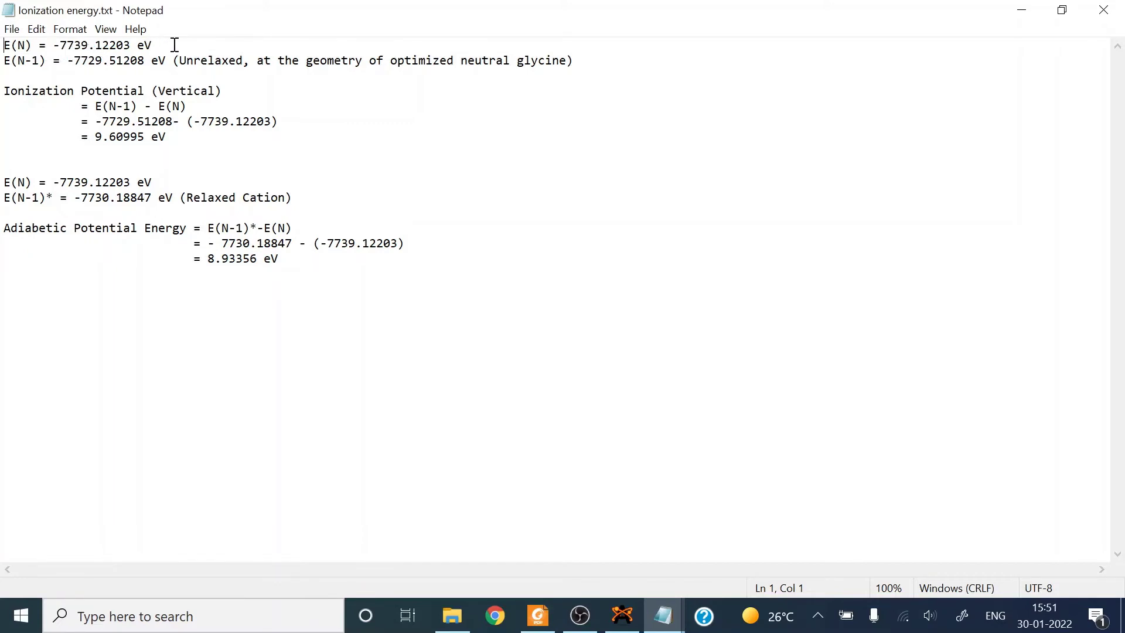
{"action": "left_click", "coordinate": [666, 626]}
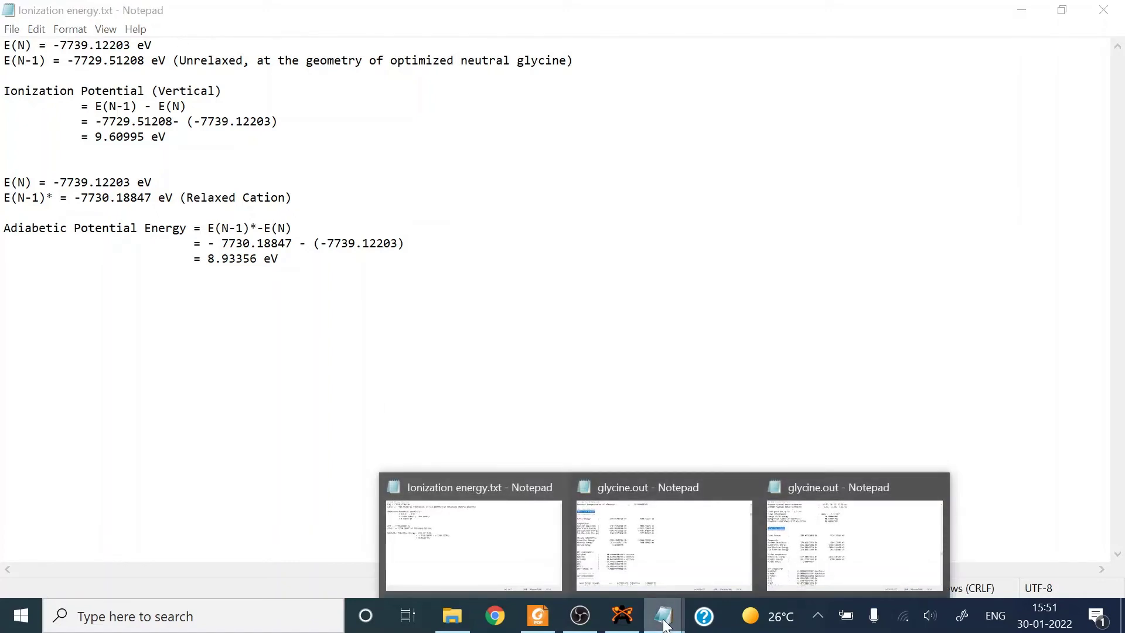
{"action": "mouse_move", "coordinate": [642, 561]}
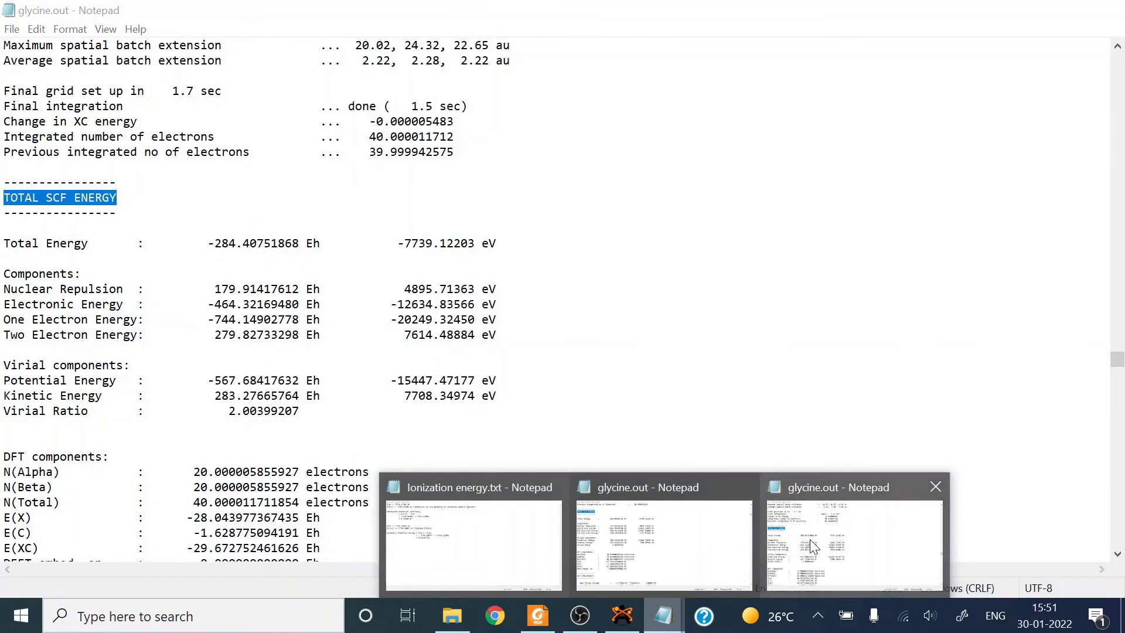
{"action": "left_click", "coordinate": [813, 544]}
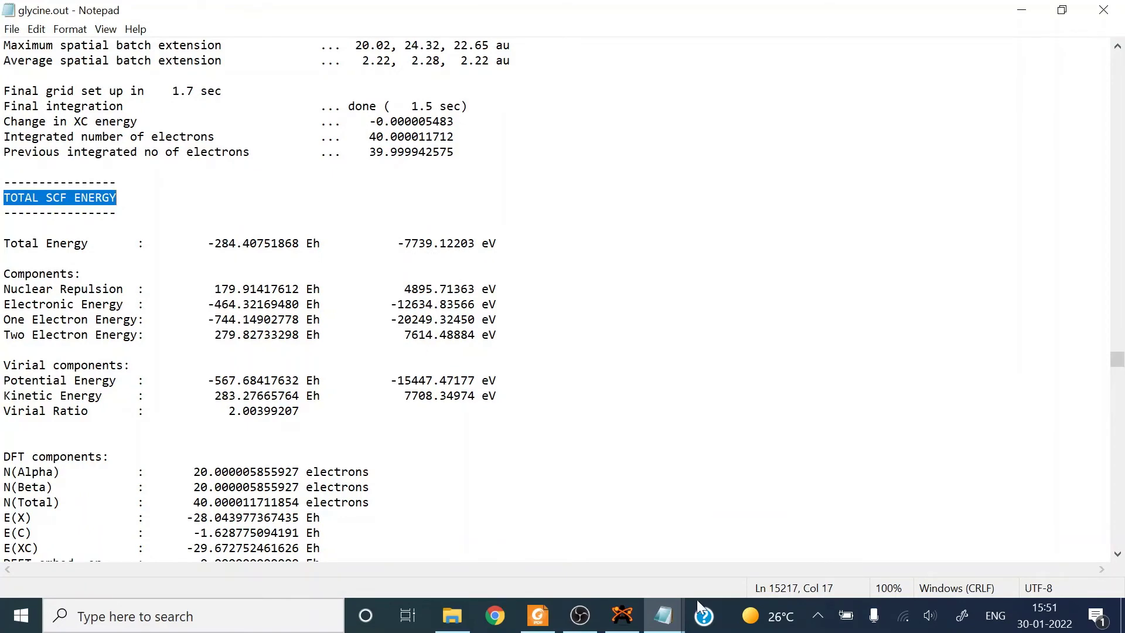
{"action": "mouse_move", "coordinate": [675, 622]}
{"action": "left_click", "coordinate": [670, 542]}
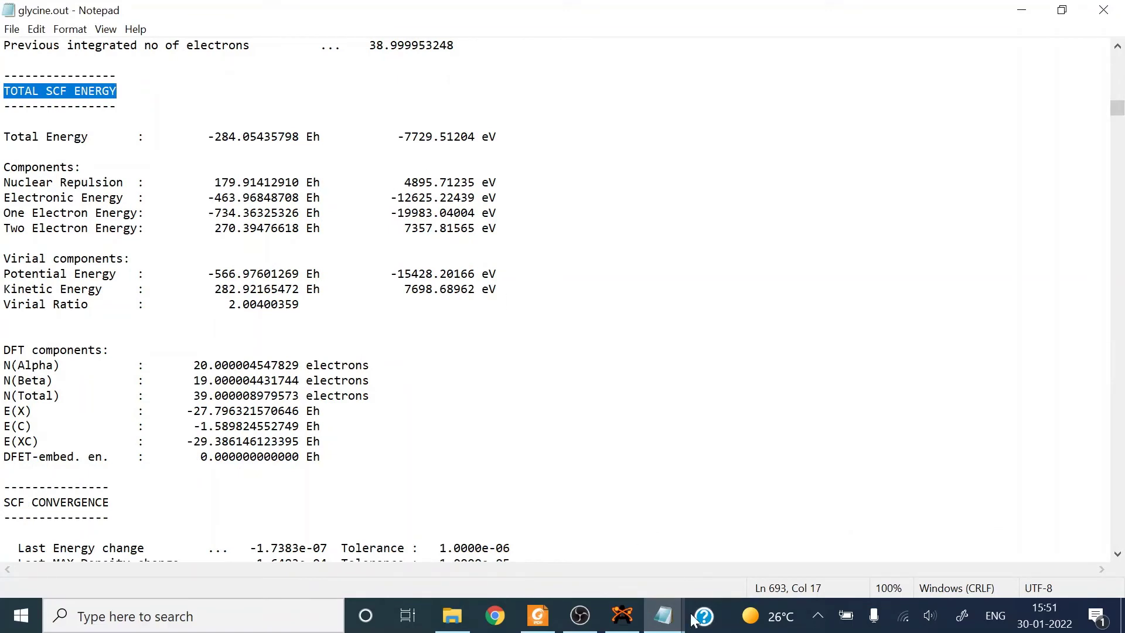
{"action": "mouse_move", "coordinate": [671, 620]}
{"action": "left_click", "coordinate": [540, 536]}
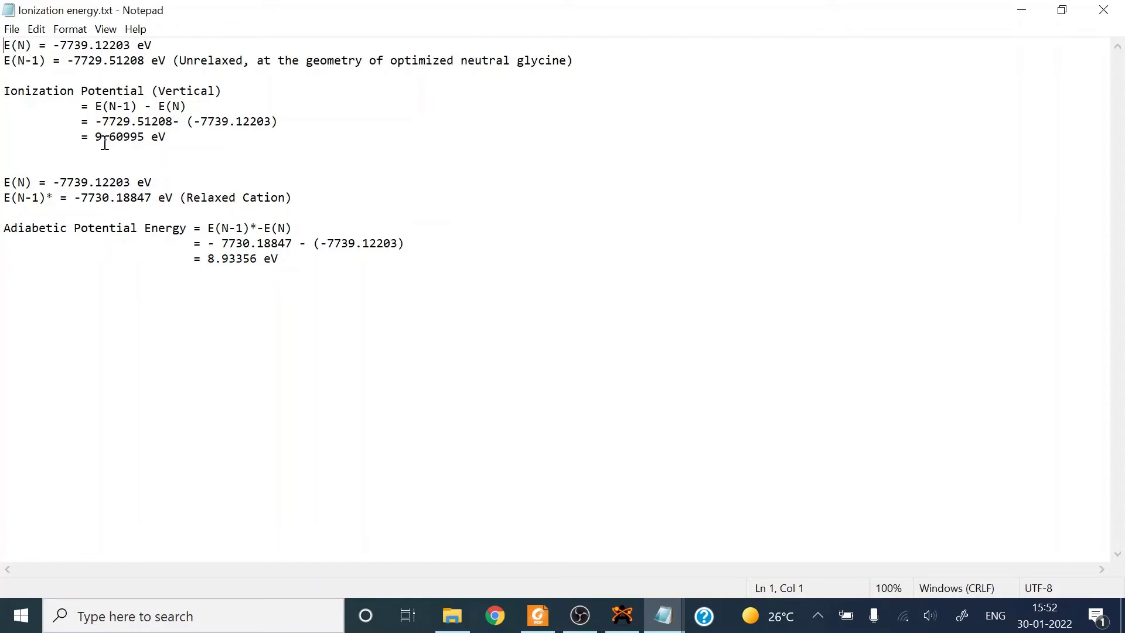
- Check glycine's vertical ionization energies in Table 1 of jp200503z.pdf in Foxit Reader, and return to Ionization energy.txt in Notepad
{"action": "left_click", "coordinate": [537, 624]}
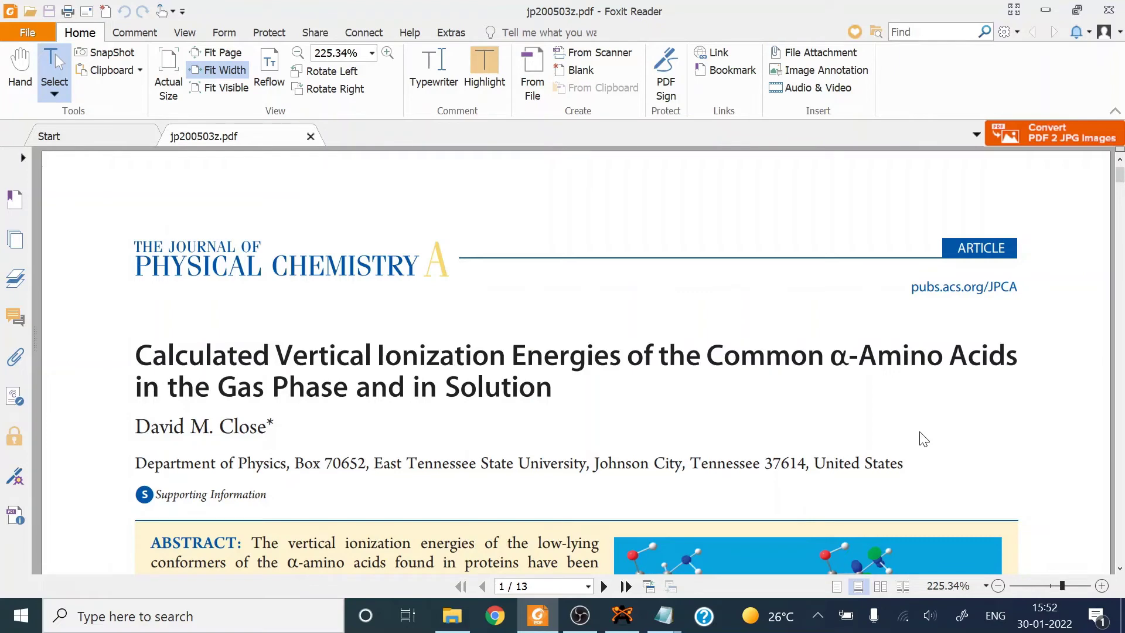
{"action": "scroll", "coordinate": [924, 439], "scroll_direction": "down", "scroll_amount": 3}
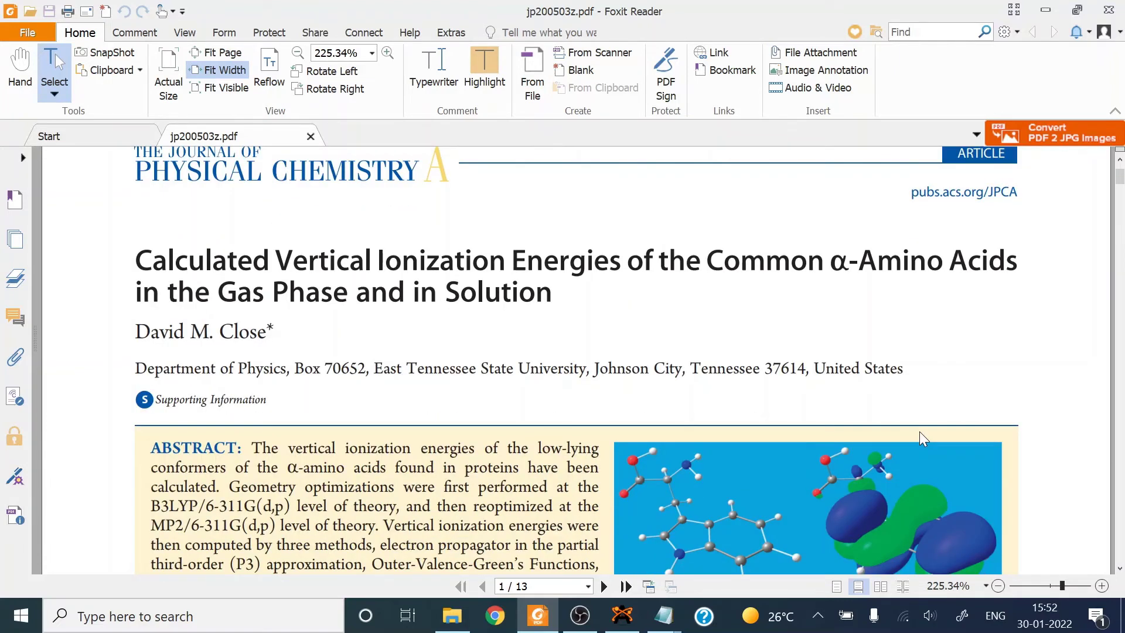
{"action": "scroll", "coordinate": [919, 431], "scroll_direction": "down", "scroll_amount": 18}
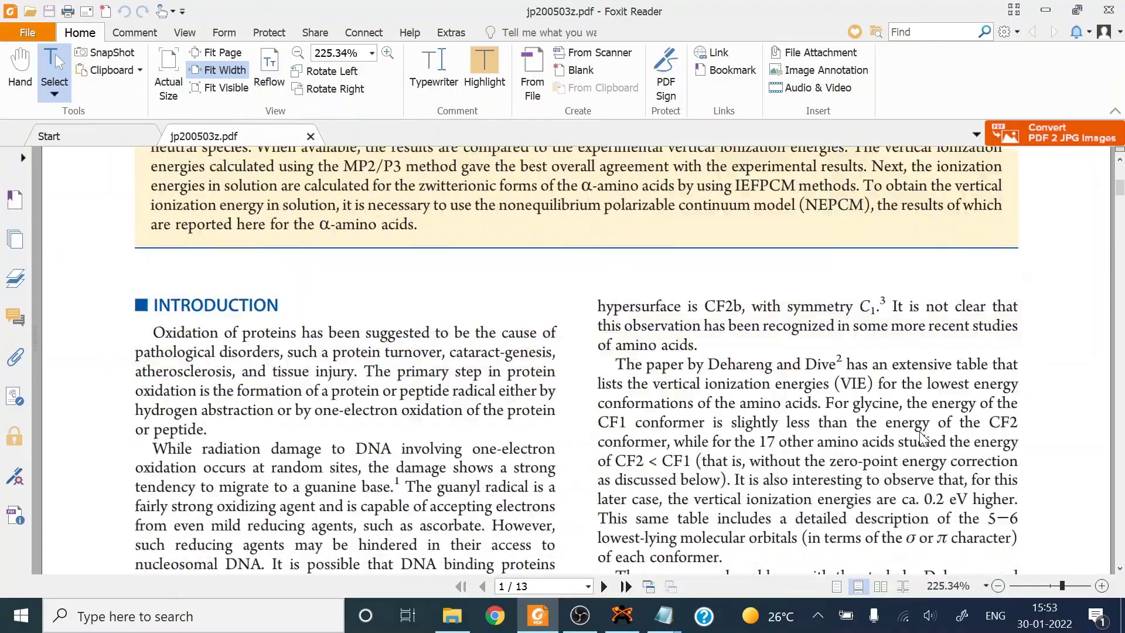
{"action": "scroll", "coordinate": [922, 436], "scroll_direction": "down", "scroll_amount": 20}
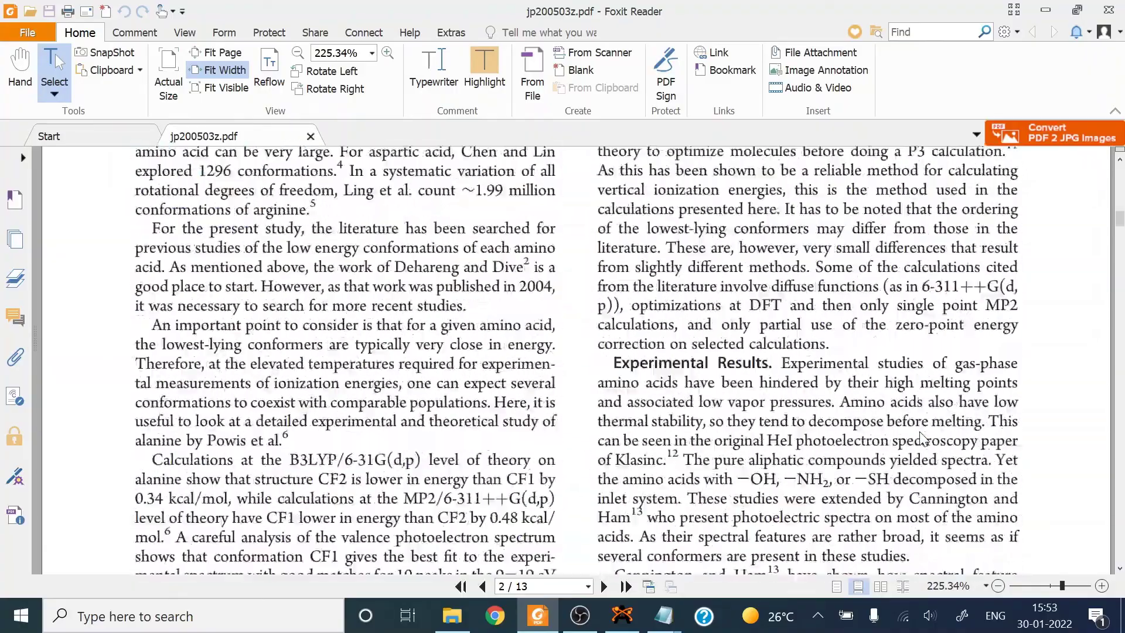
{"action": "scroll", "coordinate": [922, 437], "scroll_direction": "down", "scroll_amount": 20}
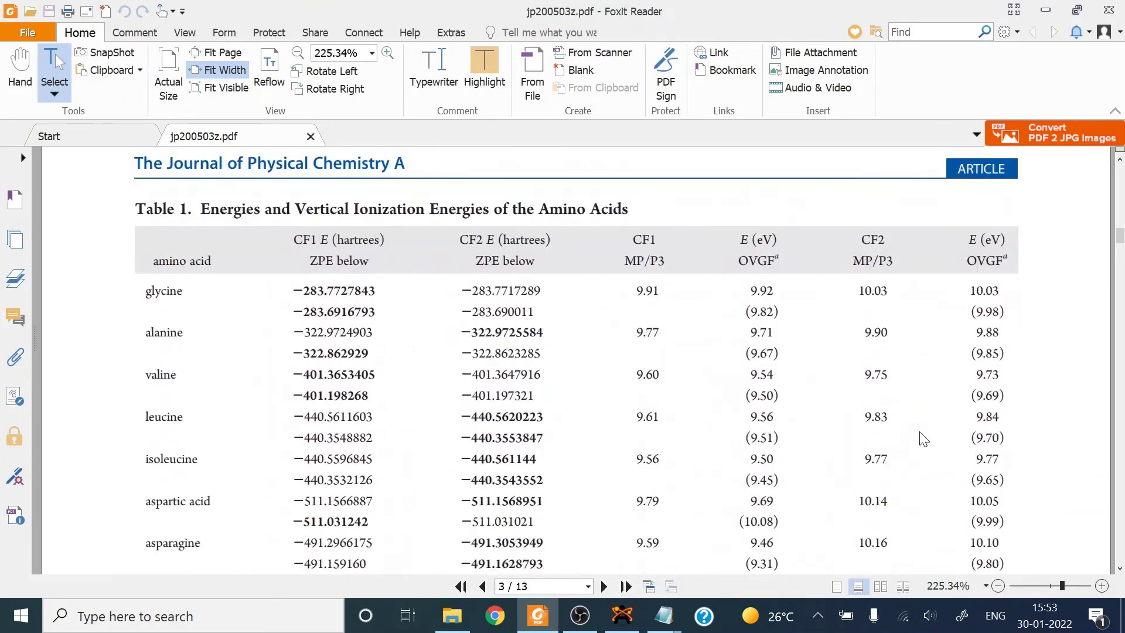
{"action": "scroll", "coordinate": [924, 438], "scroll_direction": "up", "scroll_amount": 2}
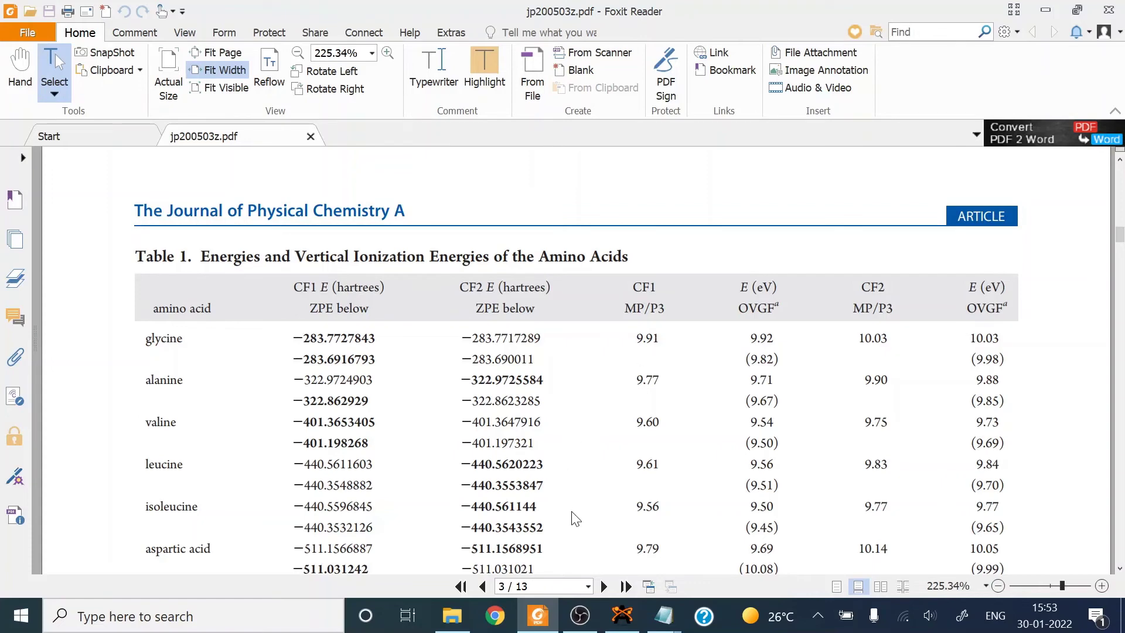
{"action": "left_click", "coordinate": [666, 625]}
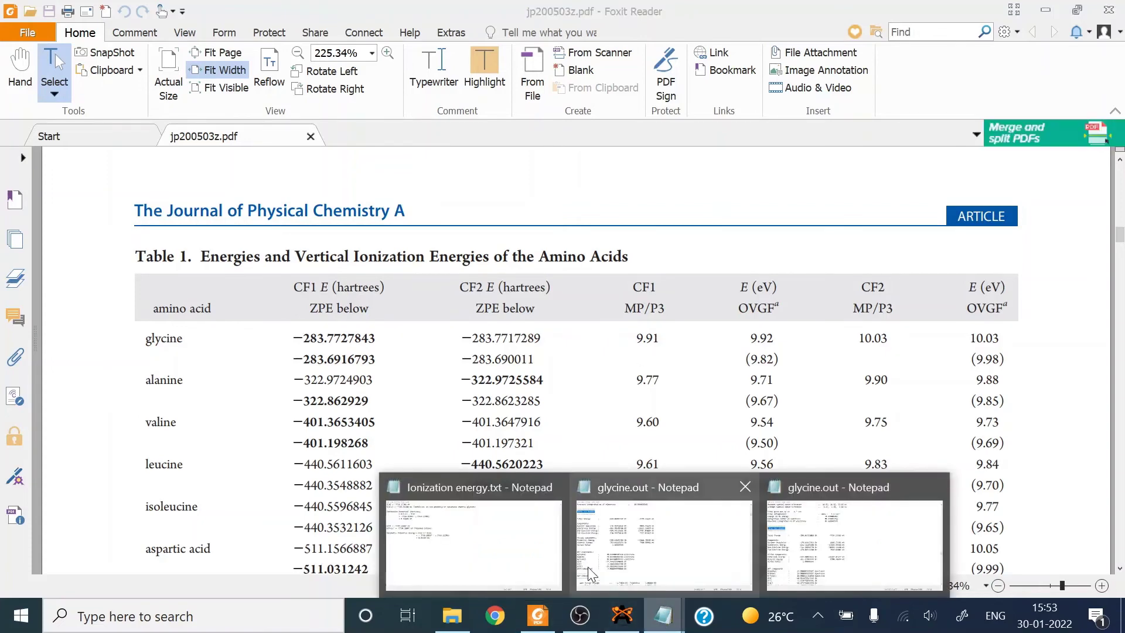
{"action": "left_click", "coordinate": [527, 563]}
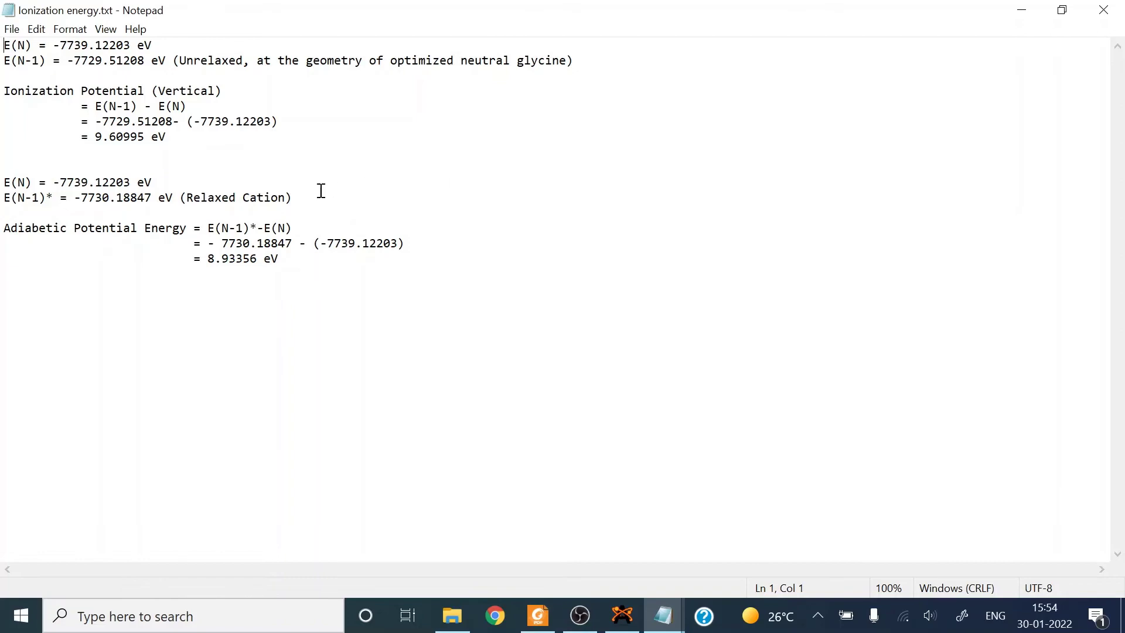
- Switch to Avogadro and open the ORCA input generator for the glycine molecule
{"action": "left_click", "coordinate": [622, 620]}
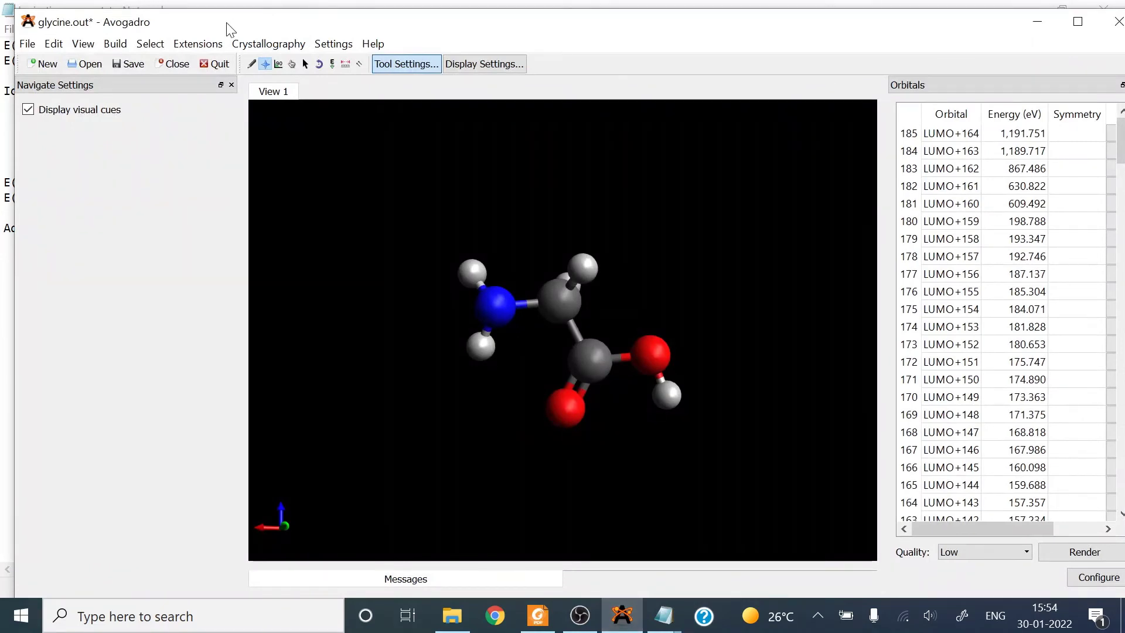
{"action": "left_click", "coordinate": [182, 48]}
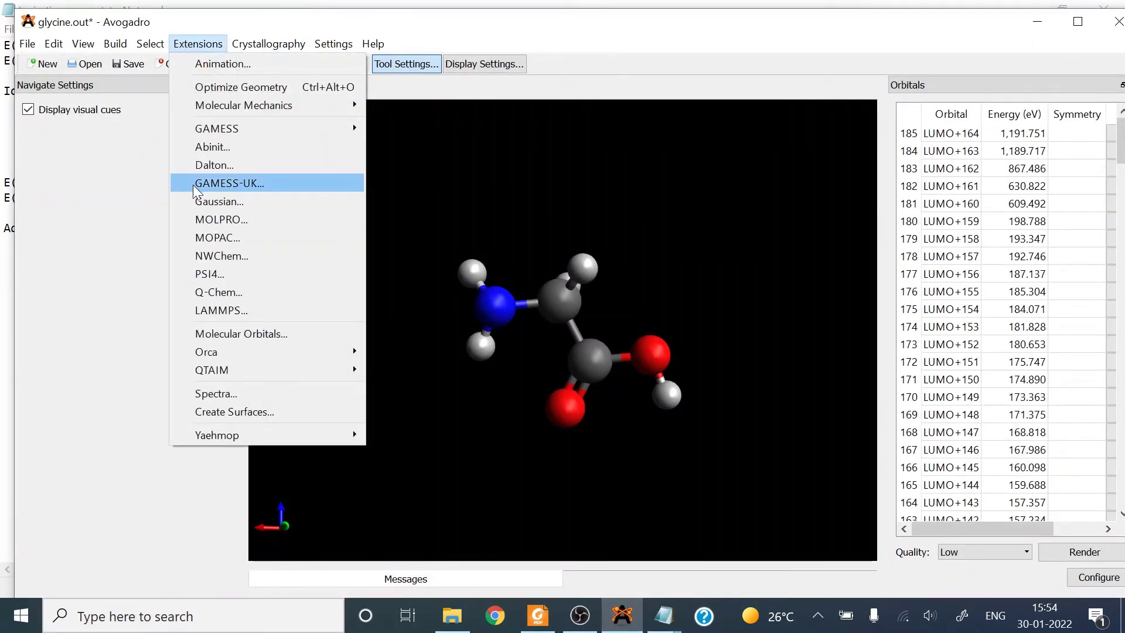
{"action": "mouse_move", "coordinate": [222, 359]}
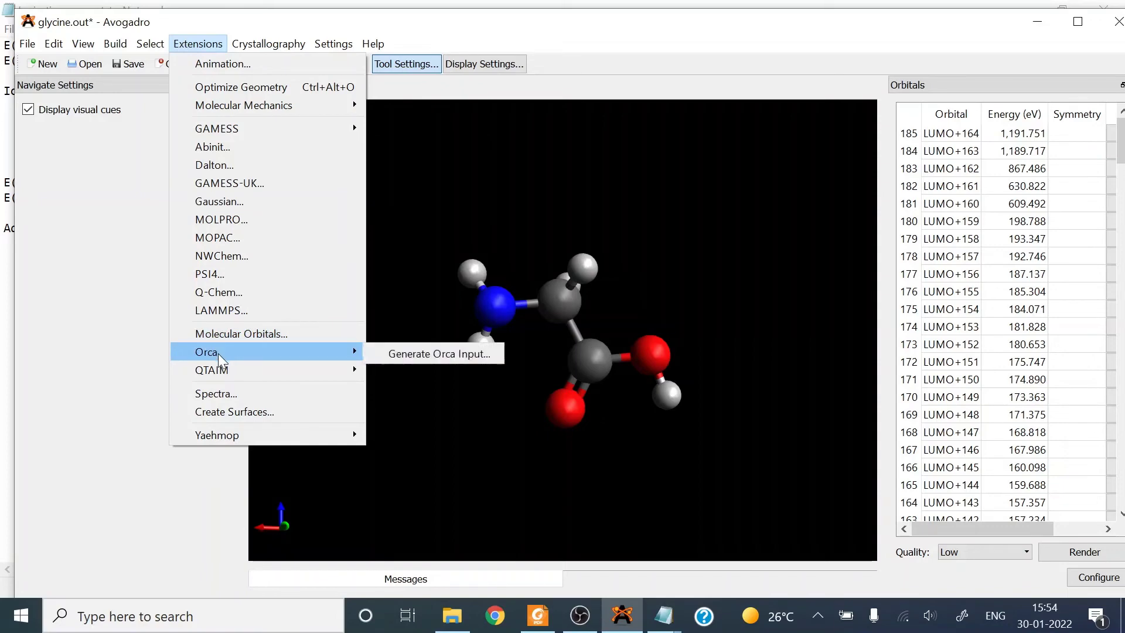
{"action": "left_click", "coordinate": [426, 353]}
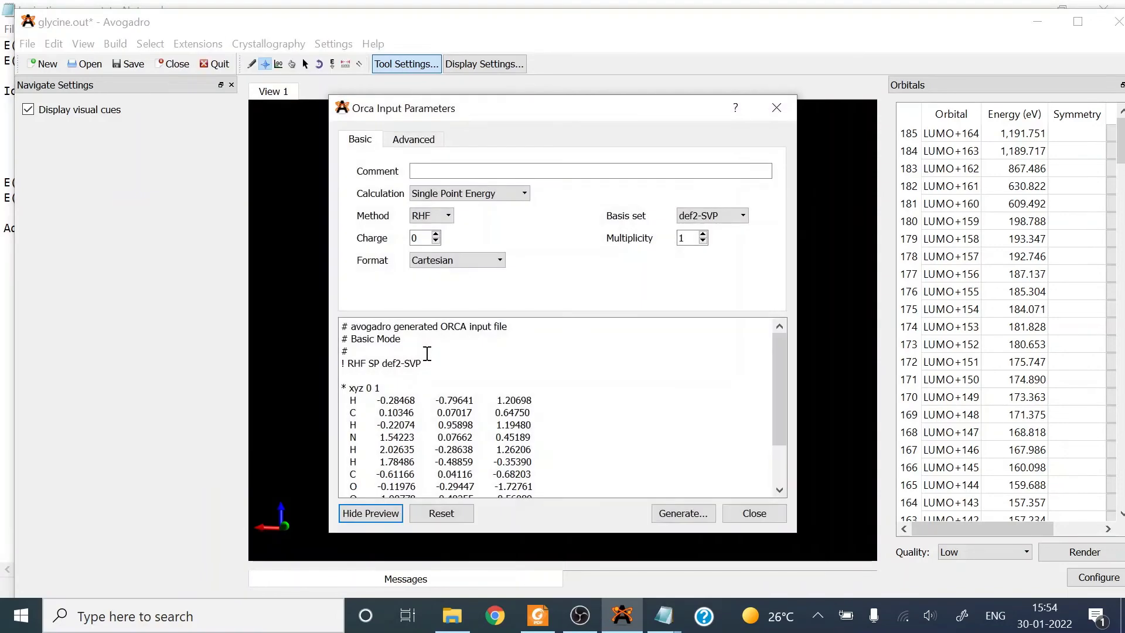
- Configure the advanced ORCA control settings as a DFT Geometry Optimization with charge 1 and multiplicity 2
{"action": "left_click", "coordinate": [410, 138]}
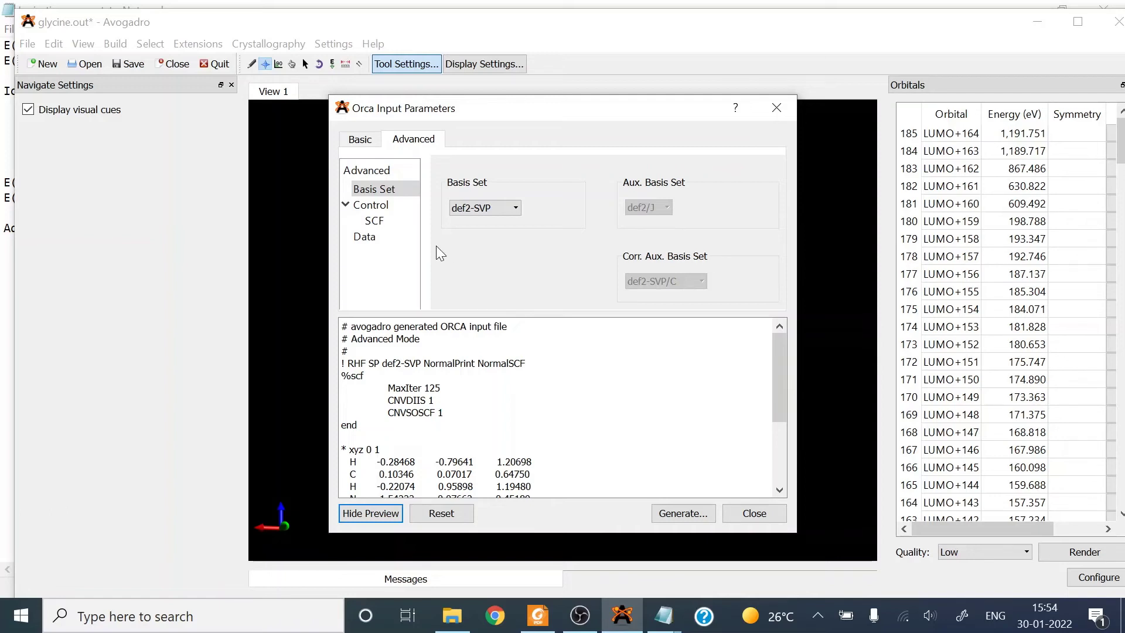
{"action": "left_click", "coordinate": [372, 205]}
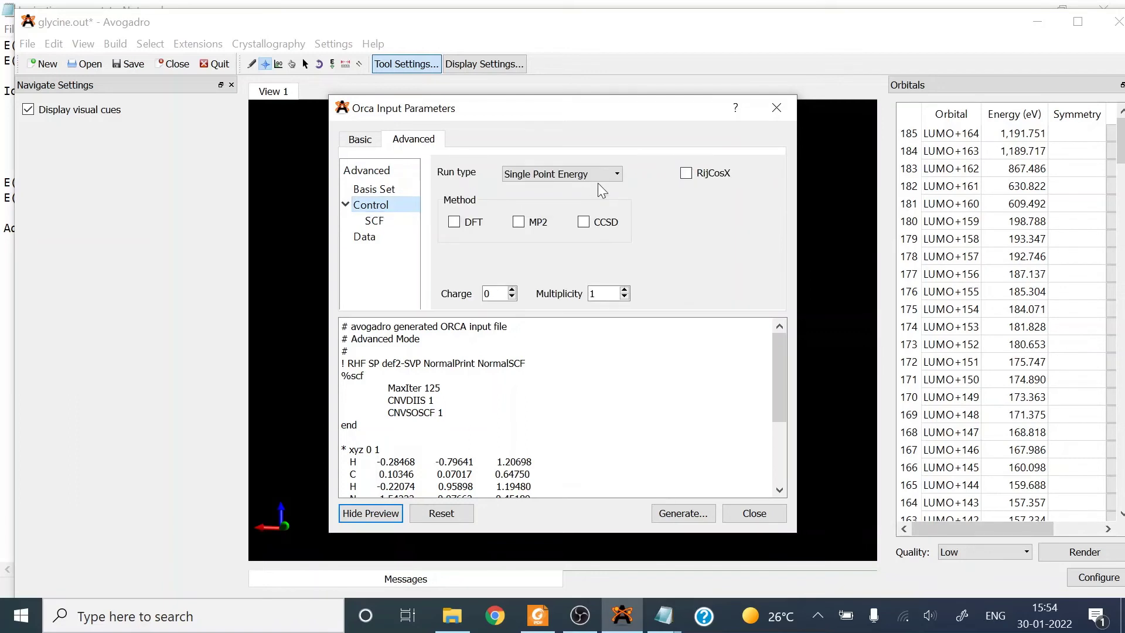
{"action": "left_click", "coordinate": [616, 174]}
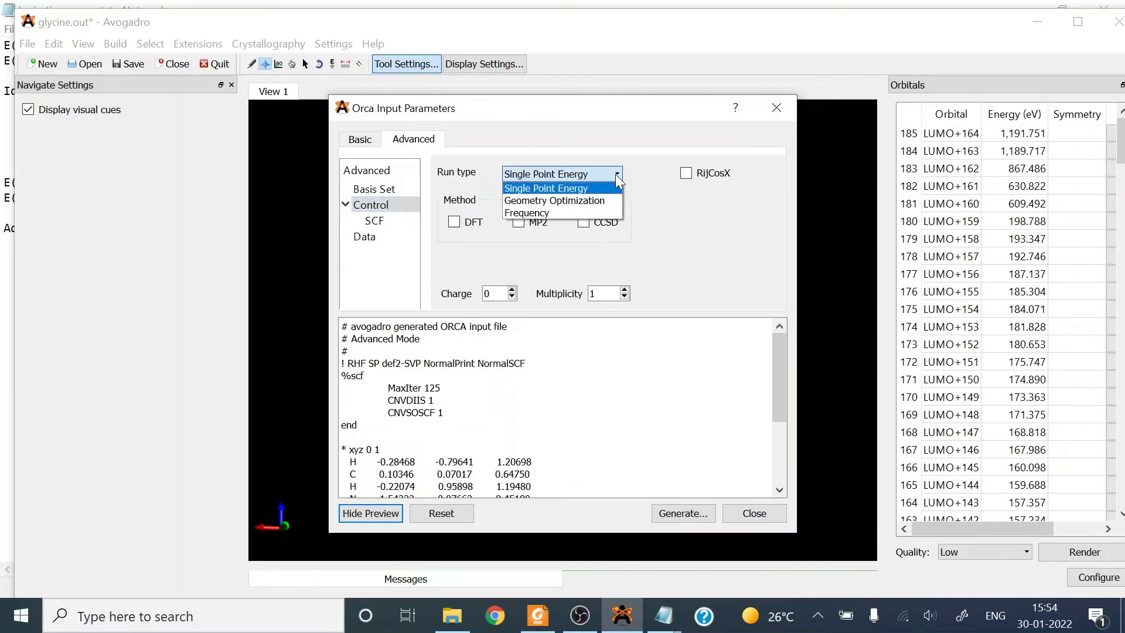
{"action": "left_click", "coordinate": [598, 198]}
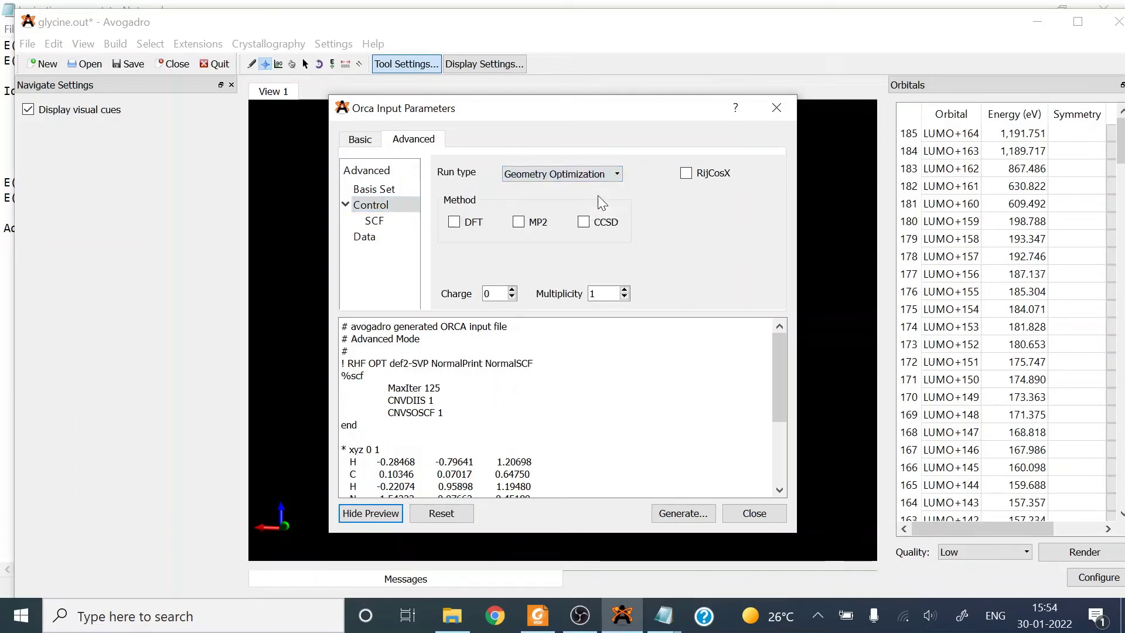
{"action": "left_click", "coordinate": [453, 225]}
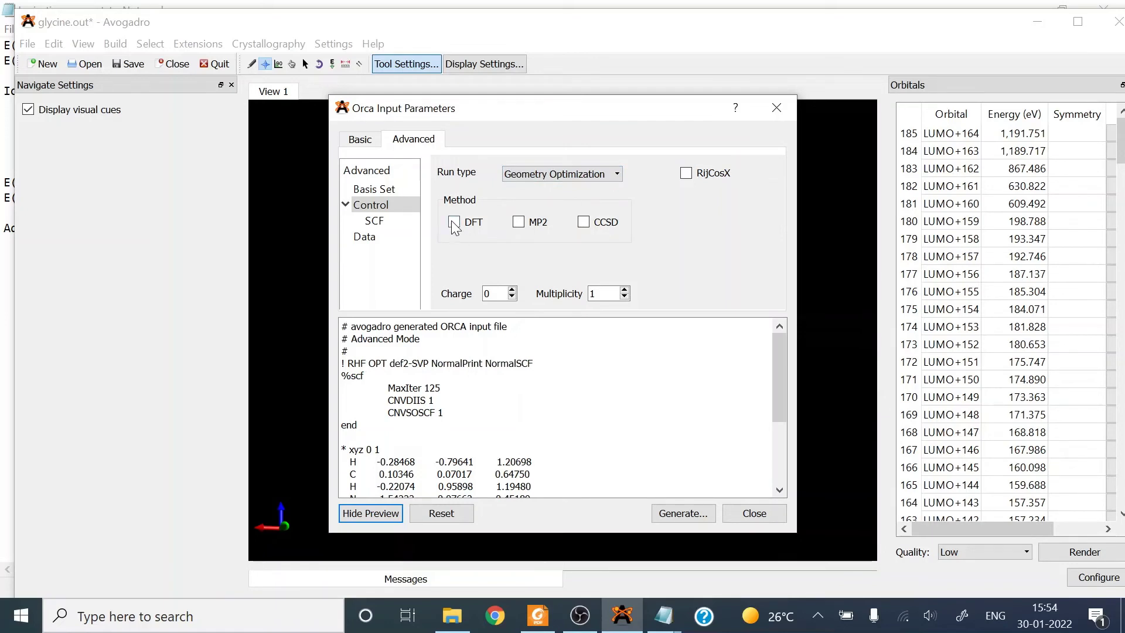
{"action": "left_click", "coordinate": [512, 290]}
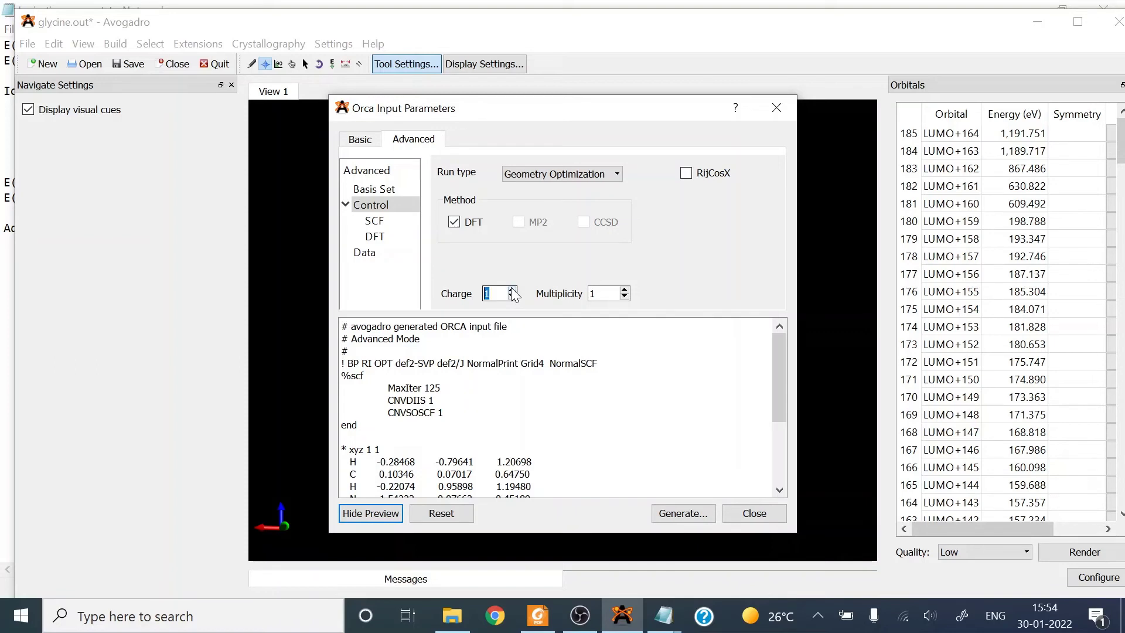
{"action": "left_click", "coordinate": [625, 290]}
- Set the ORCA basis set to def2-TZVP and check the control settings again
{"action": "left_click", "coordinate": [378, 191]}
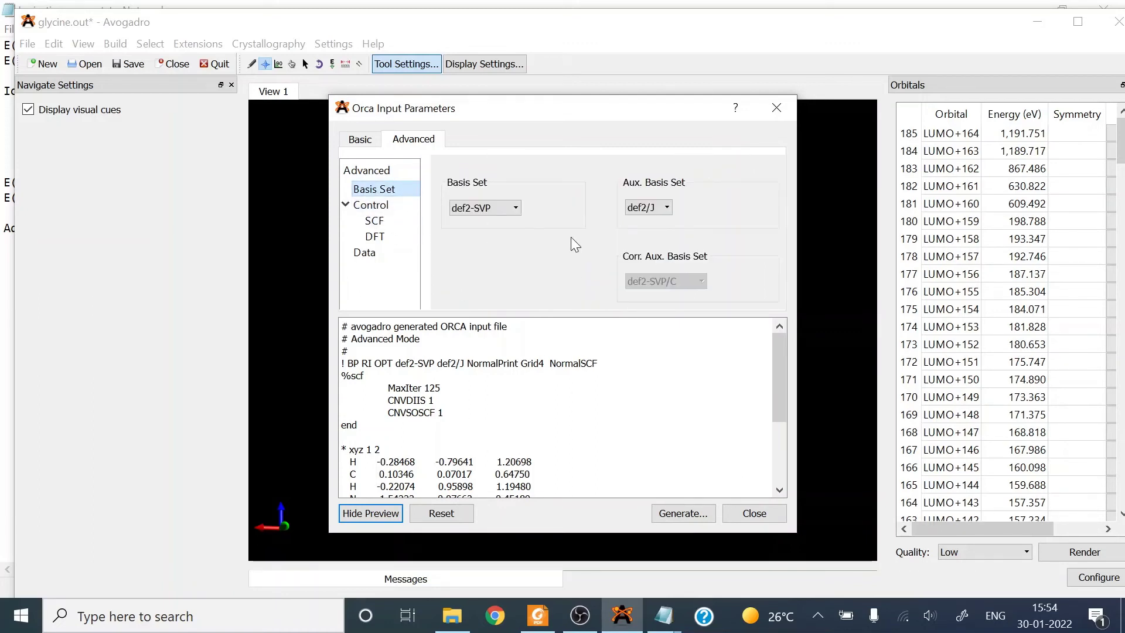
{"action": "left_click", "coordinate": [513, 207]}
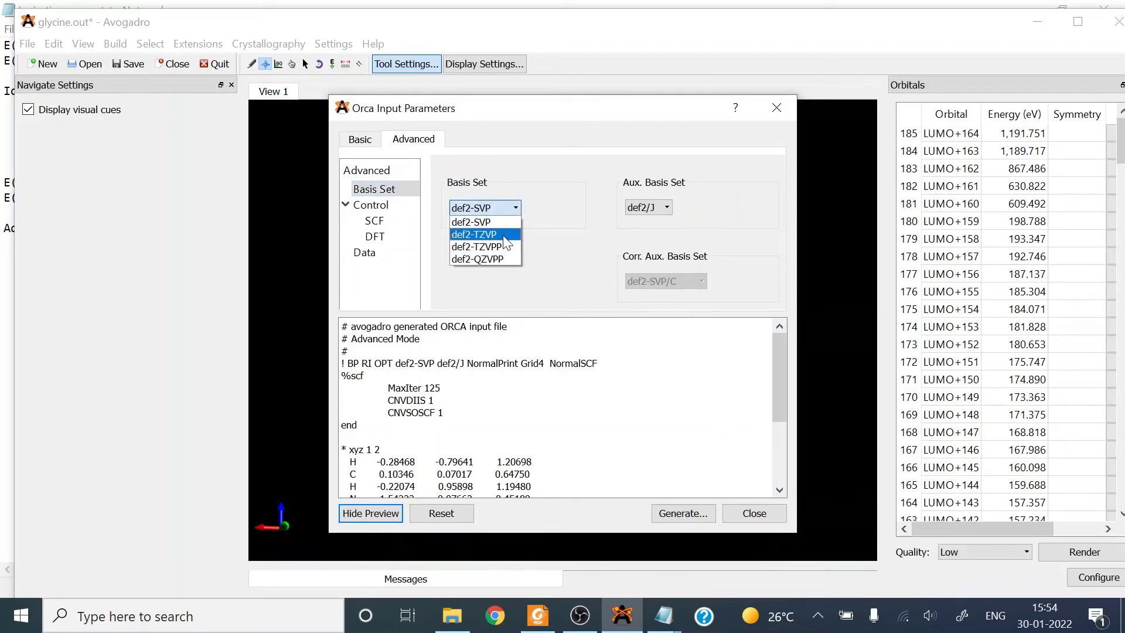
{"action": "left_click", "coordinate": [503, 234]}
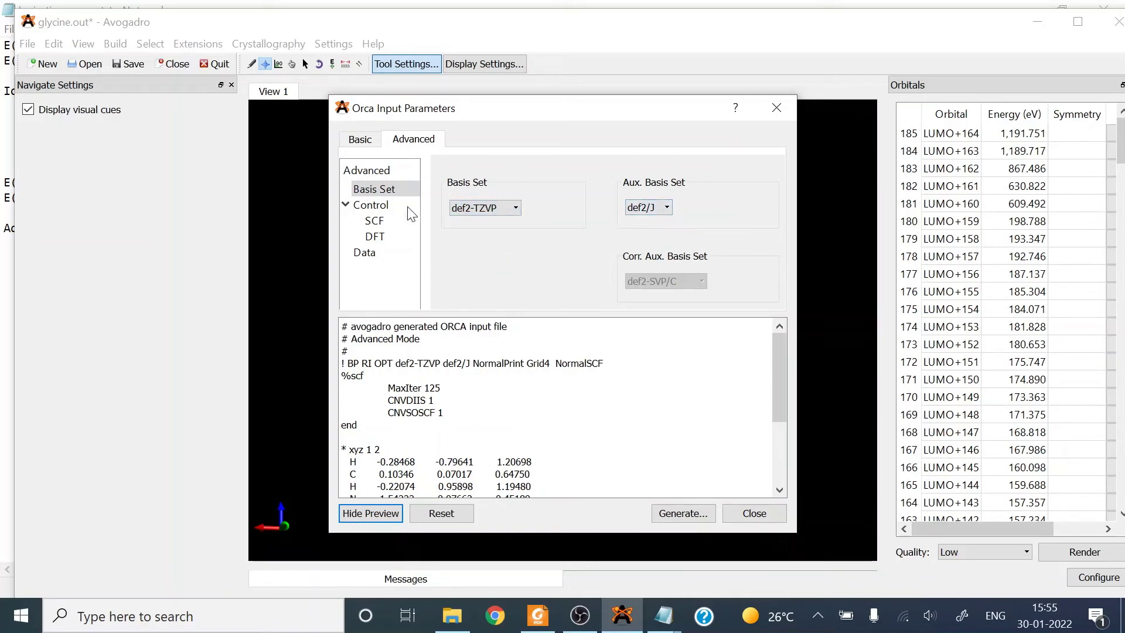
{"action": "left_click", "coordinate": [373, 209]}
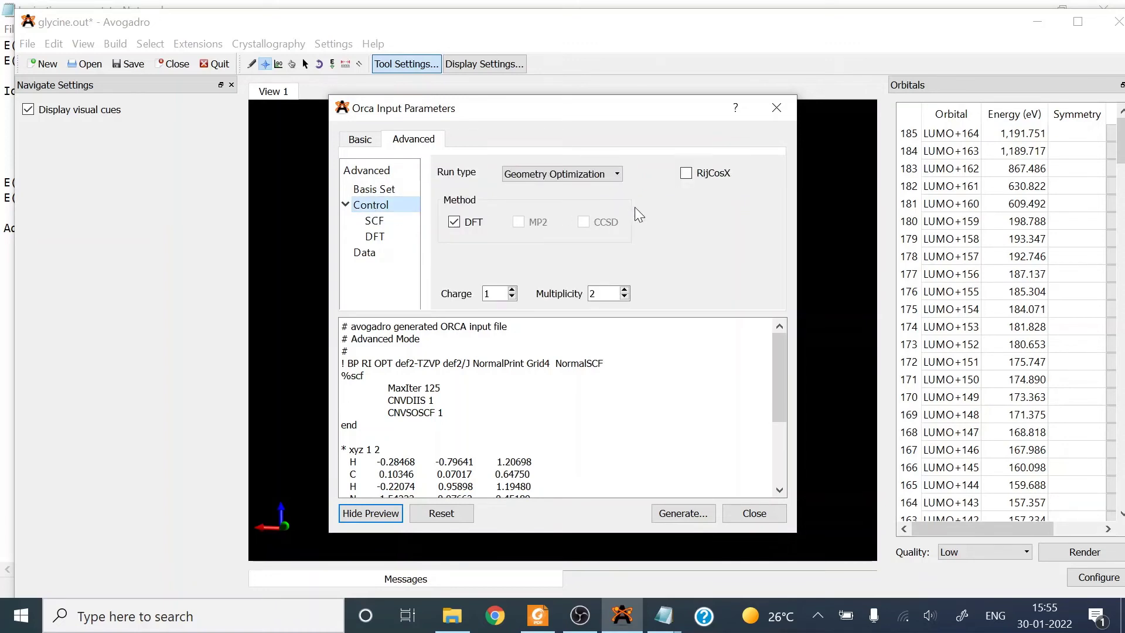
- Set the SCF accuracy to Tight SCF and the DFT functional to B3LYP
{"action": "left_click", "coordinate": [384, 224]}
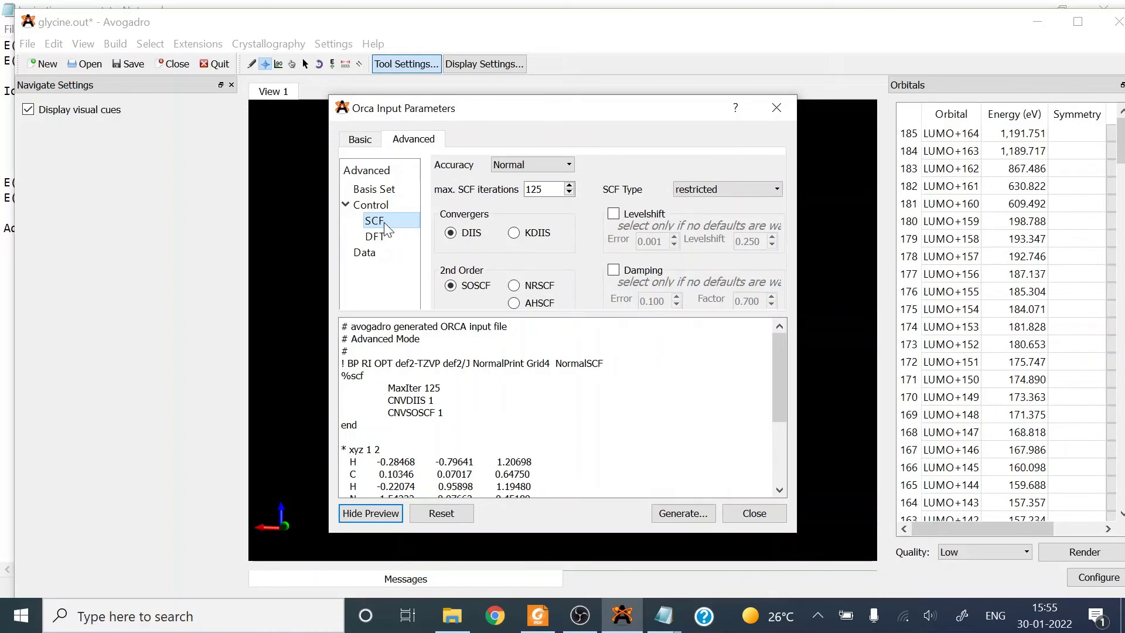
{"action": "left_click", "coordinate": [564, 164]}
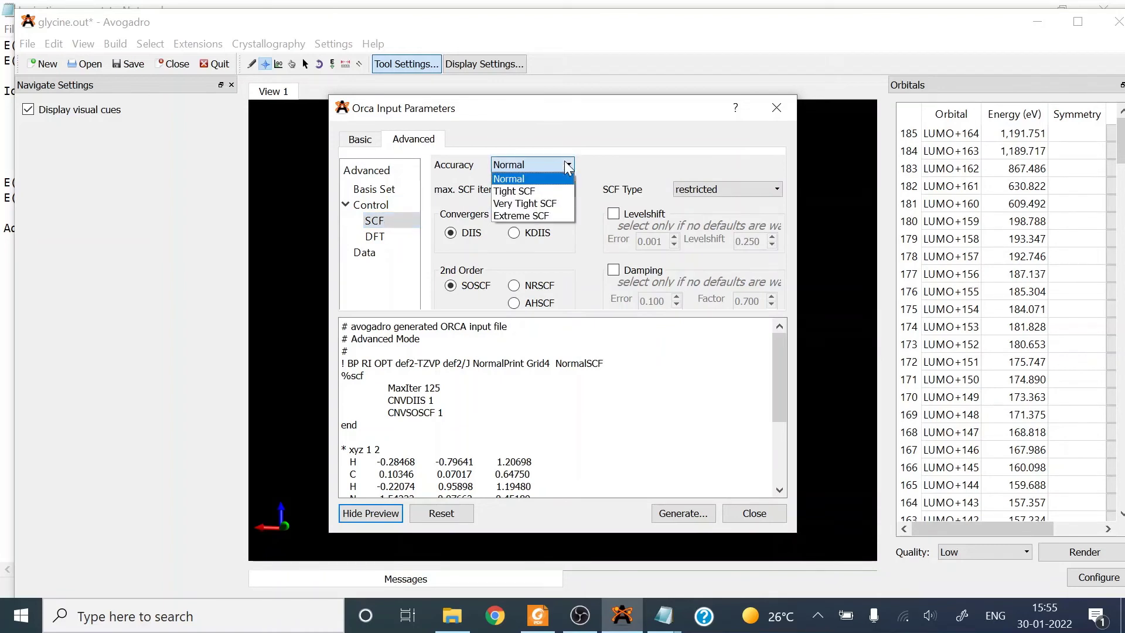
{"action": "left_click", "coordinate": [557, 193]}
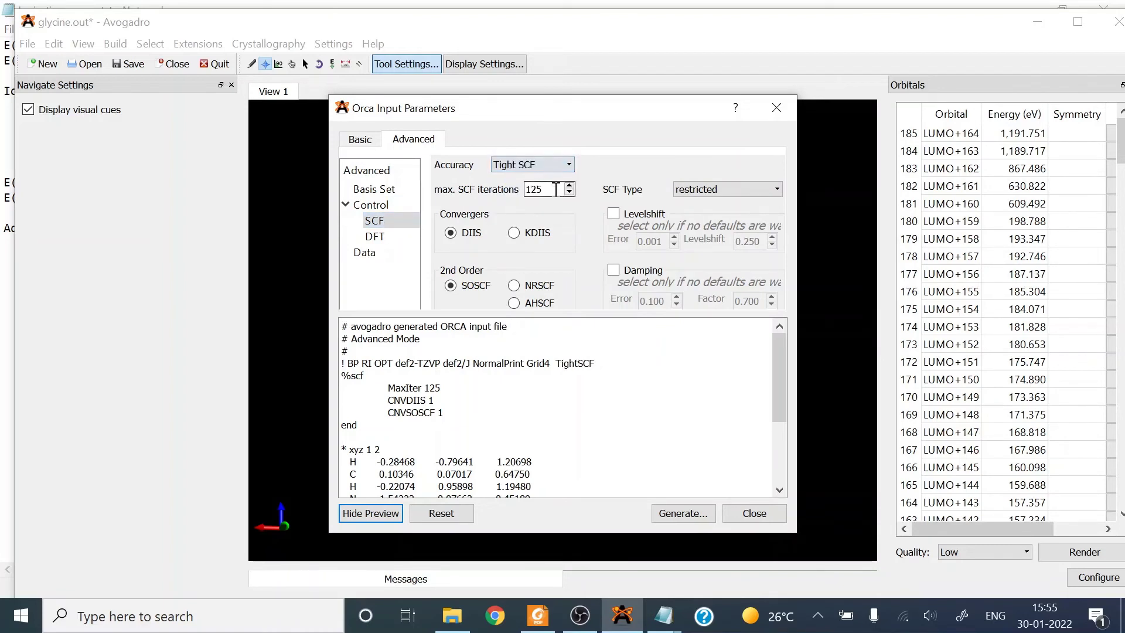
{"action": "left_click", "coordinate": [381, 238]}
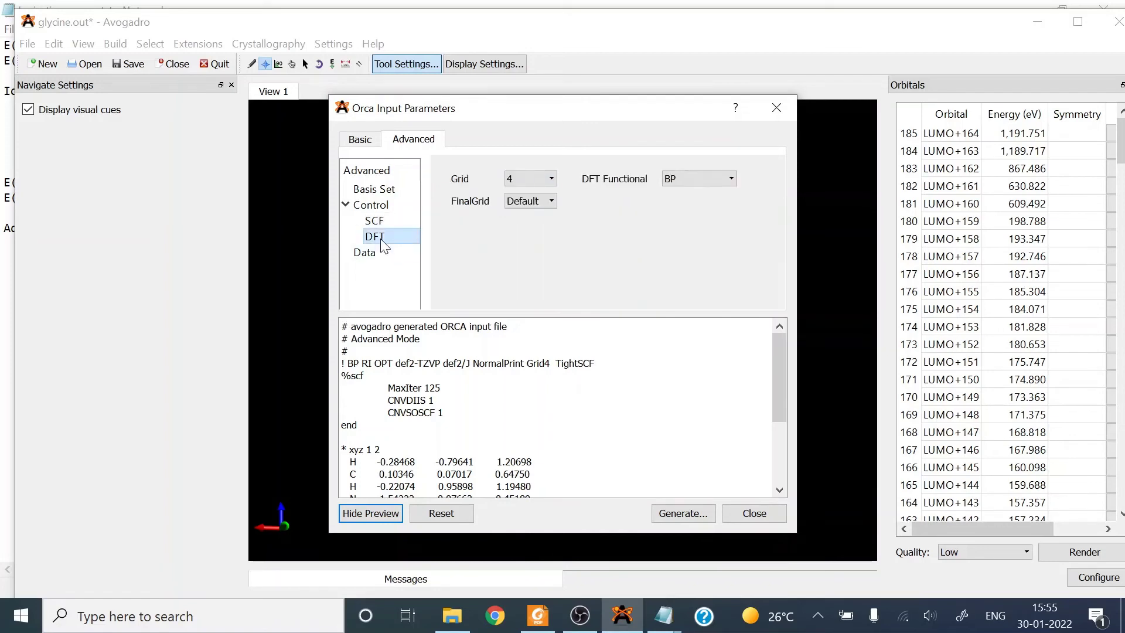
{"action": "left_click", "coordinate": [696, 181]}
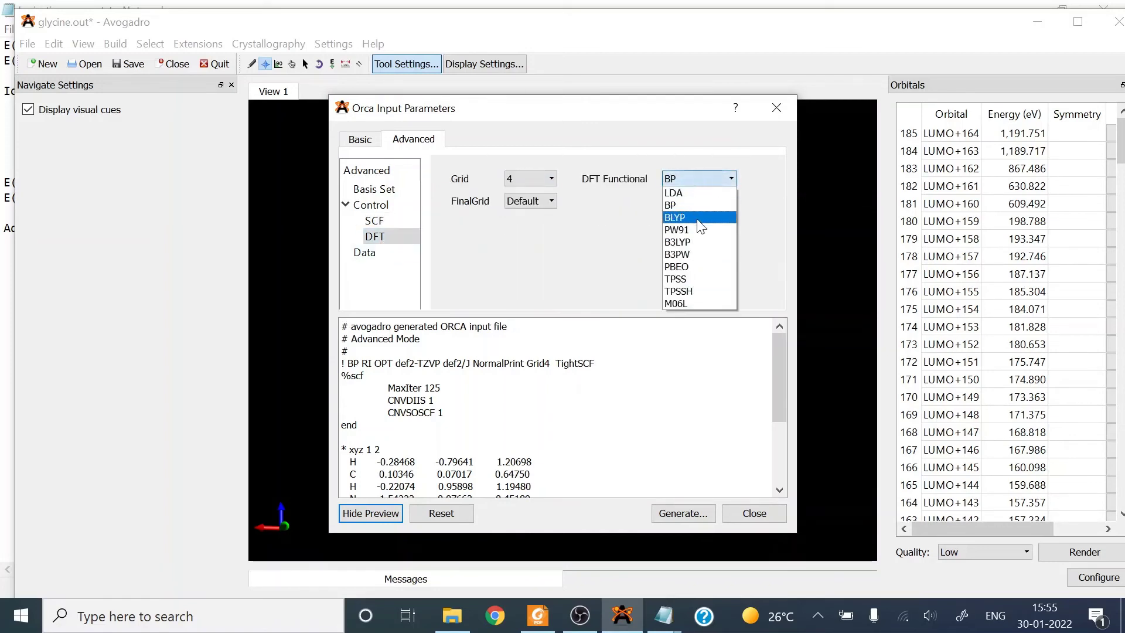
{"action": "left_click", "coordinate": [706, 249]}
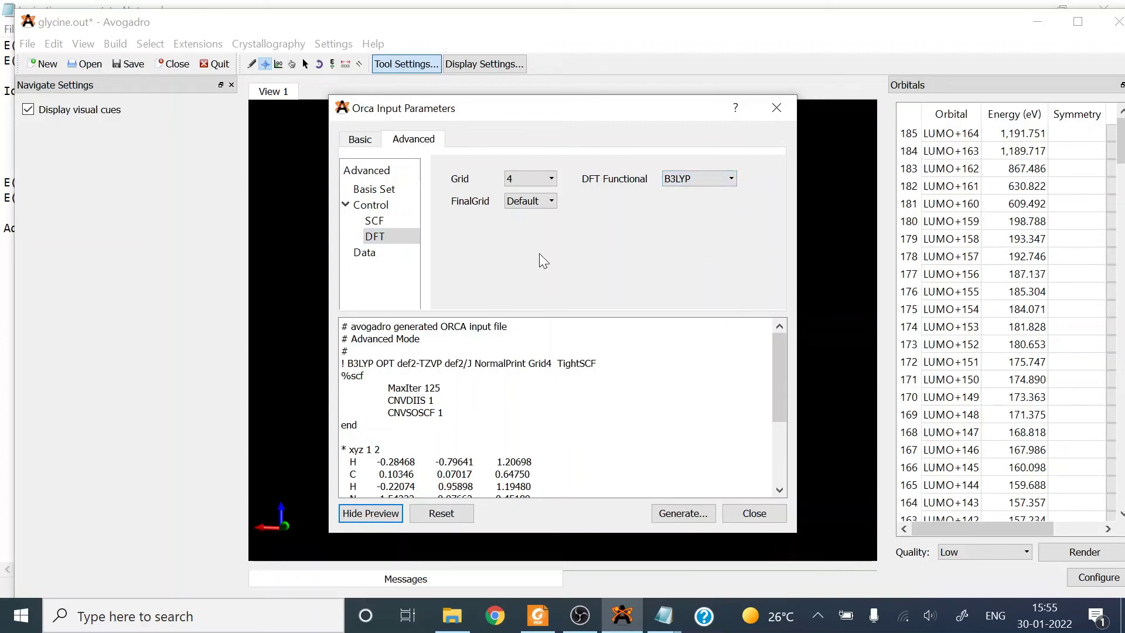
- Add the comment "Geometry optimization of relaxed glycine cation" to the ORCA input and check the OPT keyword in the preview
{"action": "left_click", "coordinate": [372, 253]}
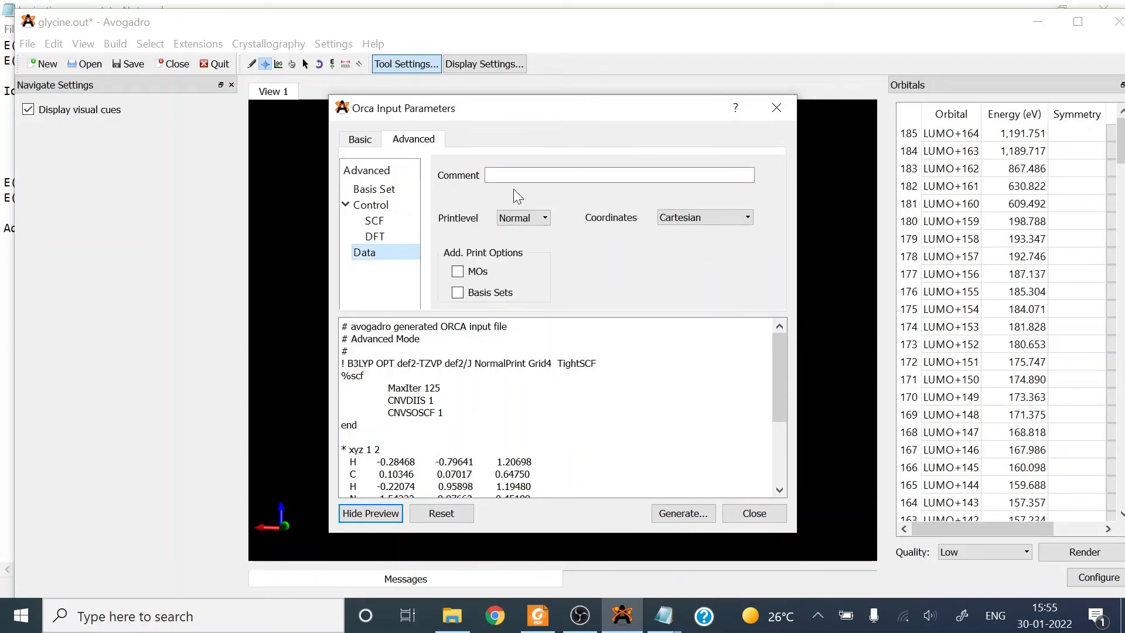
{"action": "left_click", "coordinate": [502, 174]}
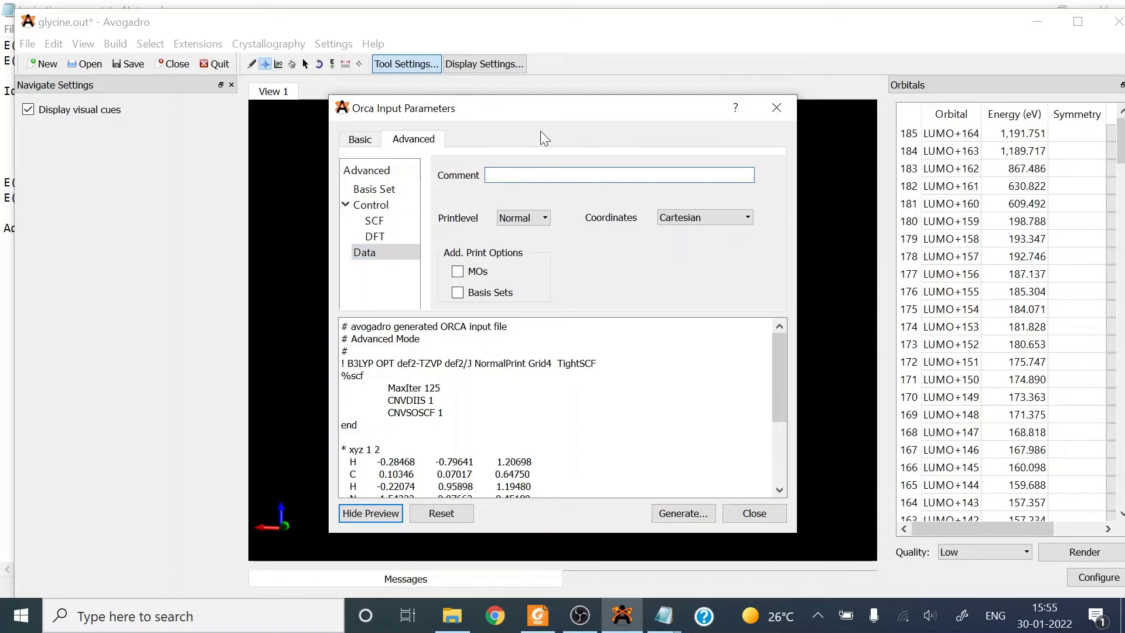
{"action": "type", "text": "Geometry optimization of "}
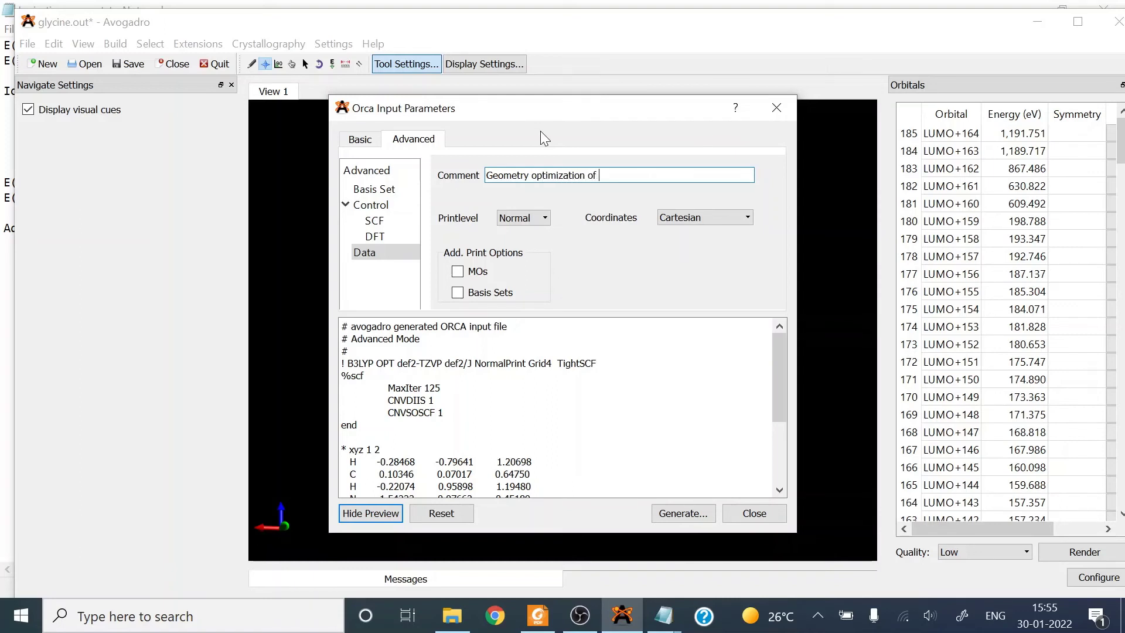
{"action": "type", "text": "relaxed glycine cation"}
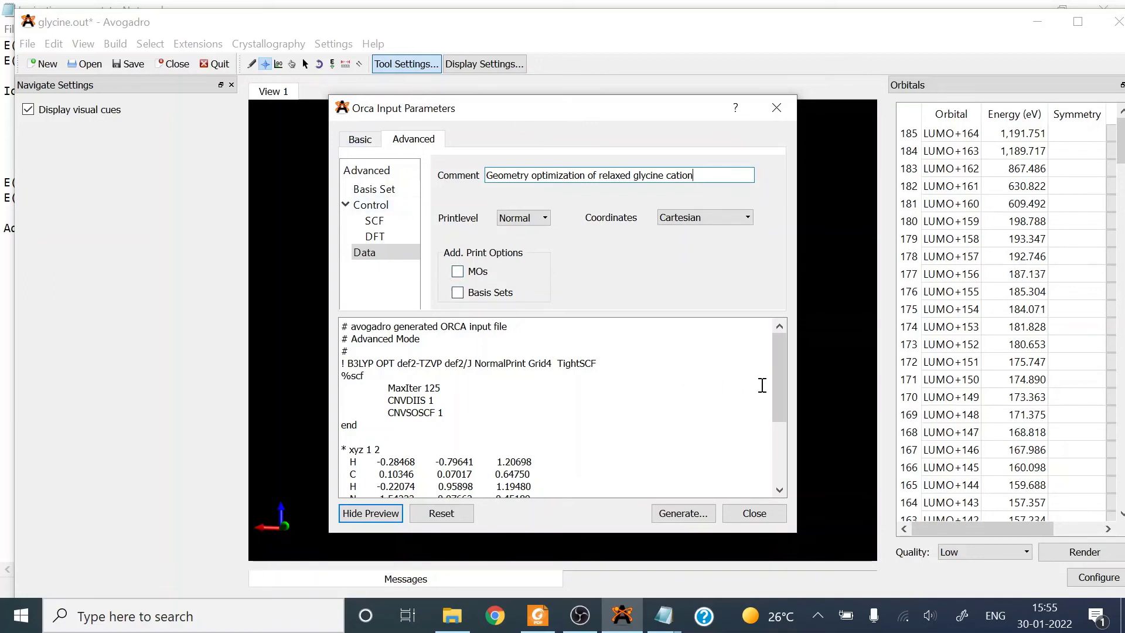
{"action": "mouse_move", "coordinate": [779, 384]}
{"action": "left_mouse_down"}
{"action": "mouse_move", "coordinate": [780, 396]}
{"action": "mouse_move", "coordinate": [780, 380]}
{"action": "left_mouse_up"}
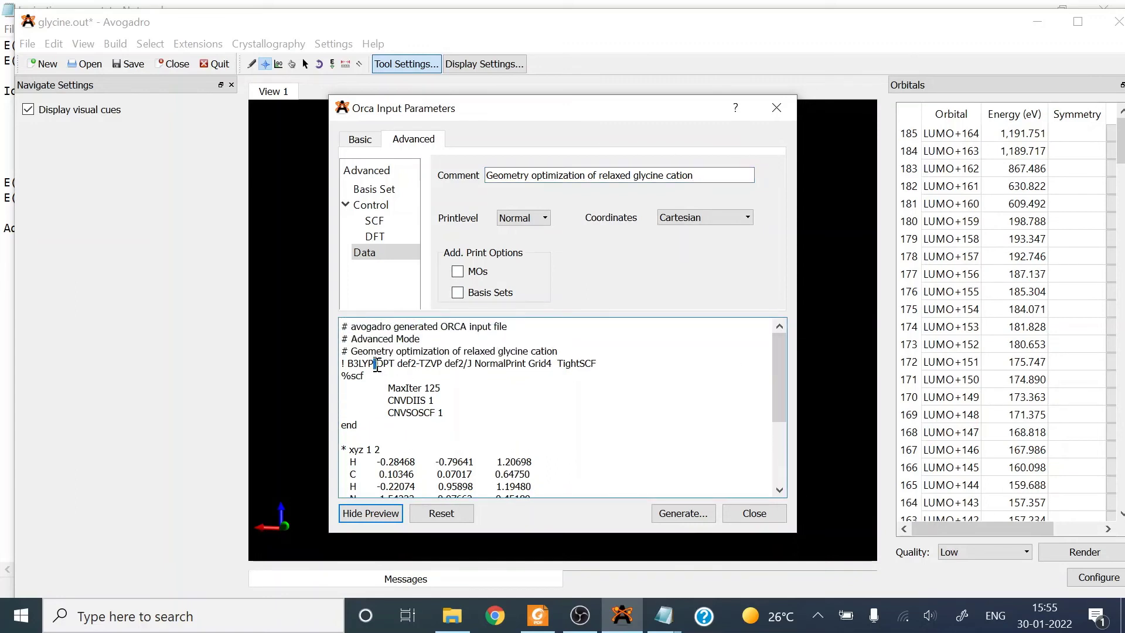
{"action": "left_click_drag", "start_coordinate": [375, 364], "coordinate": [395, 365]}
- Generate the ORCA input deck as glycine.inp in the glycine relaxed cation folder, replacing the existing file
{"action": "left_click", "coordinate": [671, 515]}
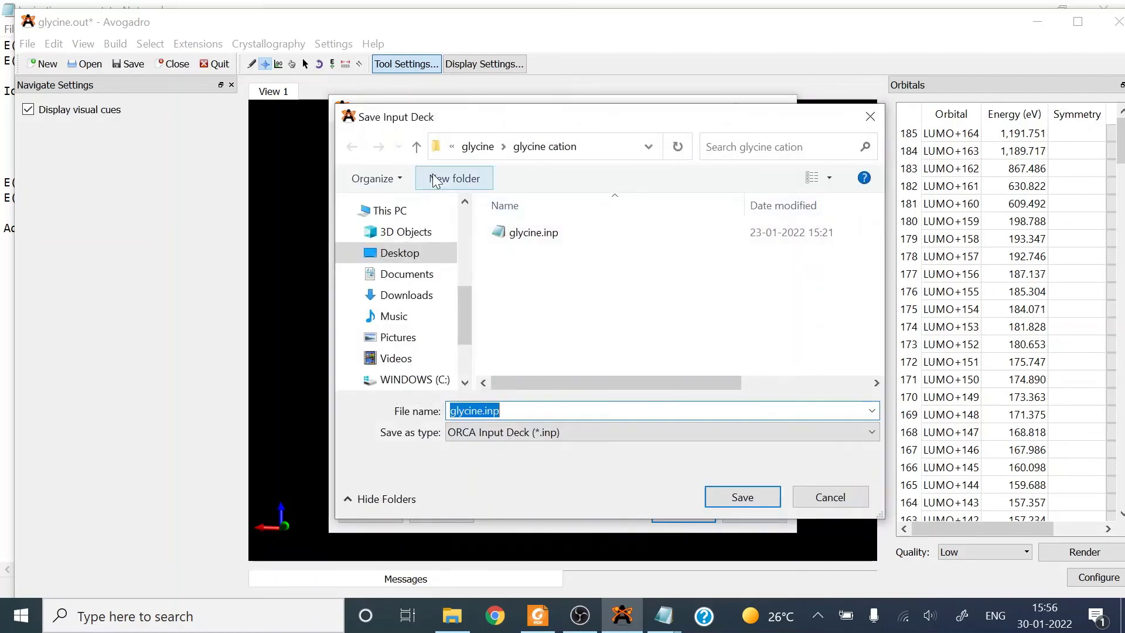
{"action": "left_click", "coordinate": [417, 146]}
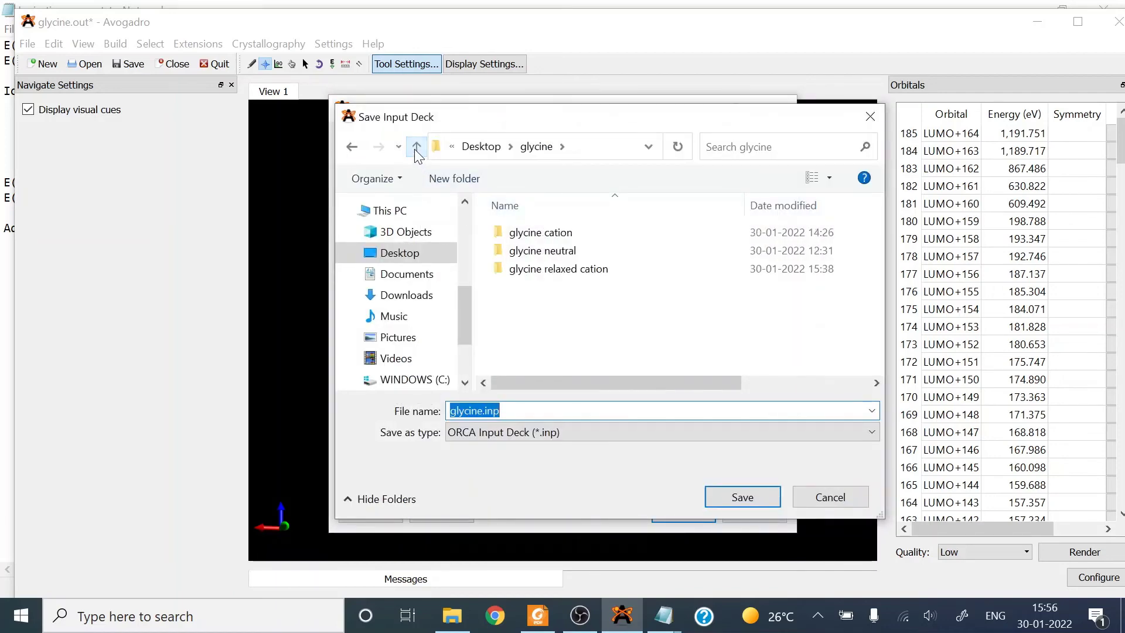
{"action": "double_click", "coordinate": [530, 272]}
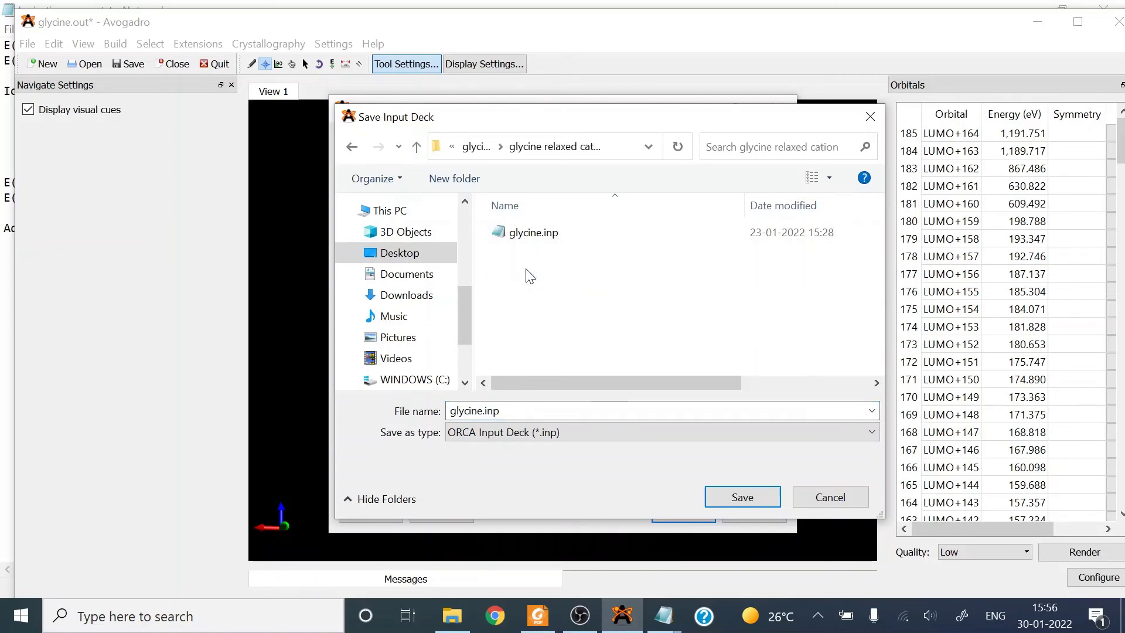
{"action": "left_click", "coordinate": [743, 496]}
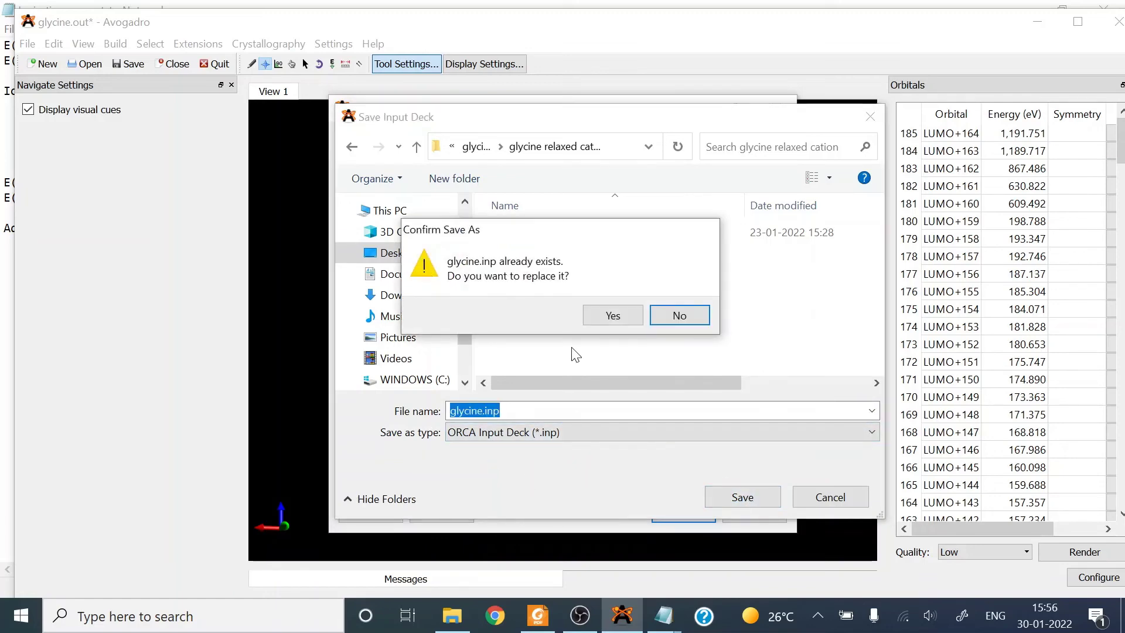
{"action": "left_click", "coordinate": [603, 315]}
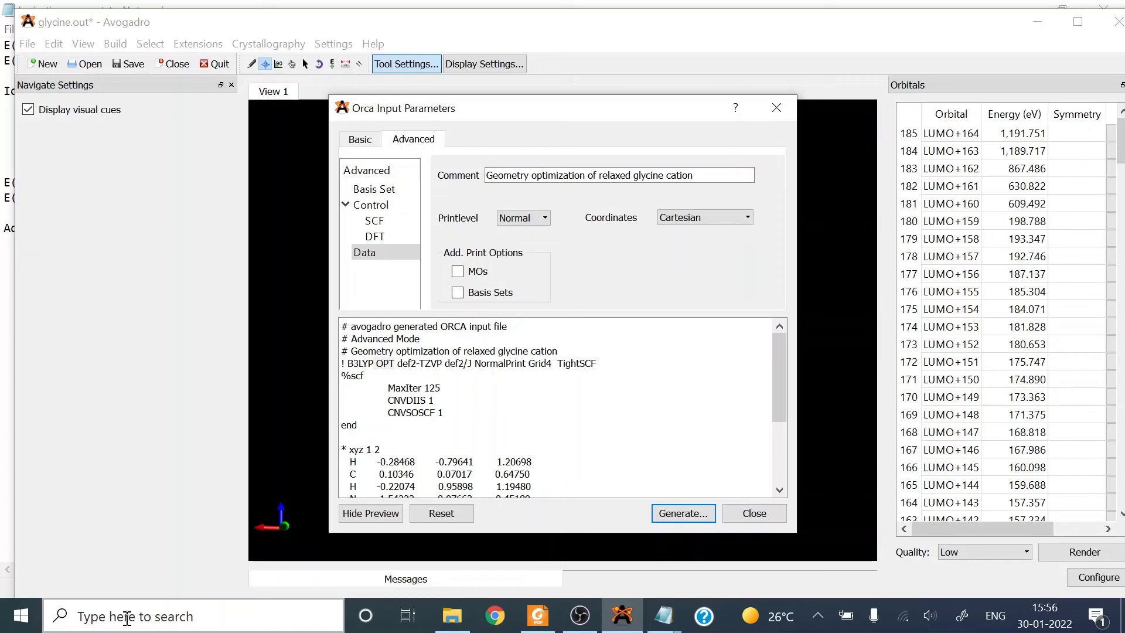
- Switch to File Explorer and go from the glycine neutral folder to the glycine relaxed cation folder
{"action": "left_click", "coordinate": [454, 620]}
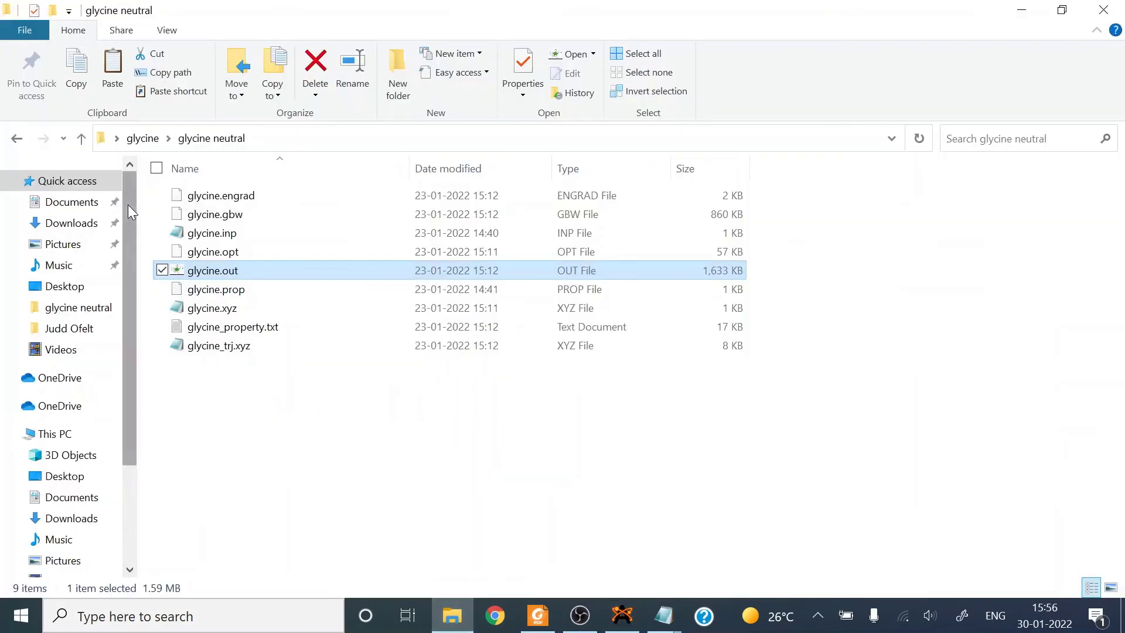
{"action": "left_click", "coordinate": [234, 422]}
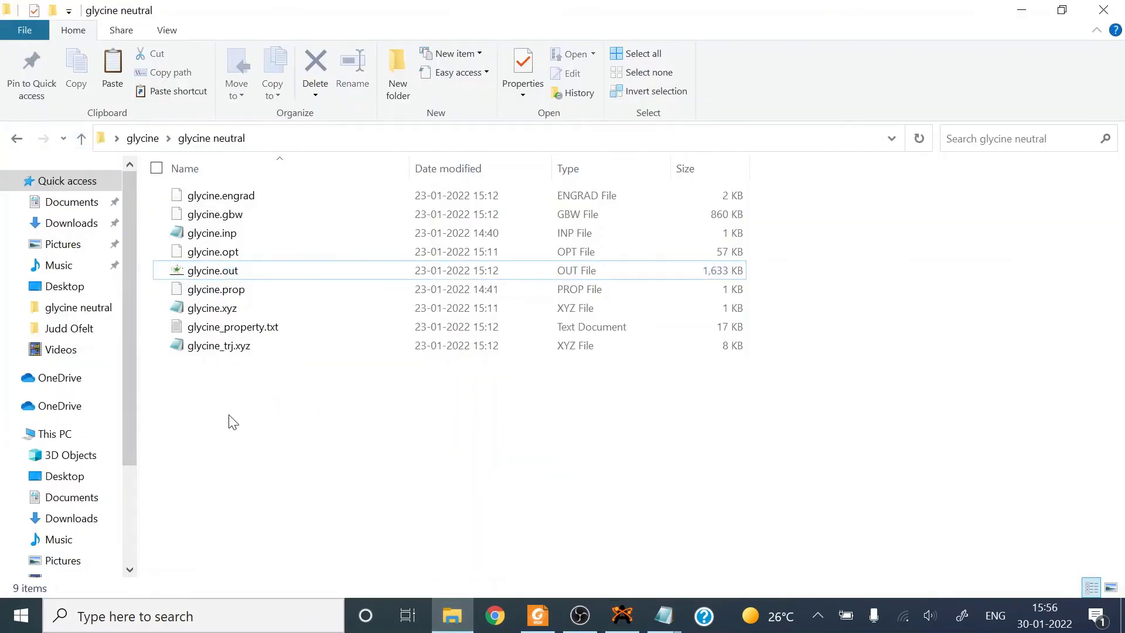
{"action": "left_click", "coordinate": [80, 137]}
{"action": "double_click", "coordinate": [204, 239]}
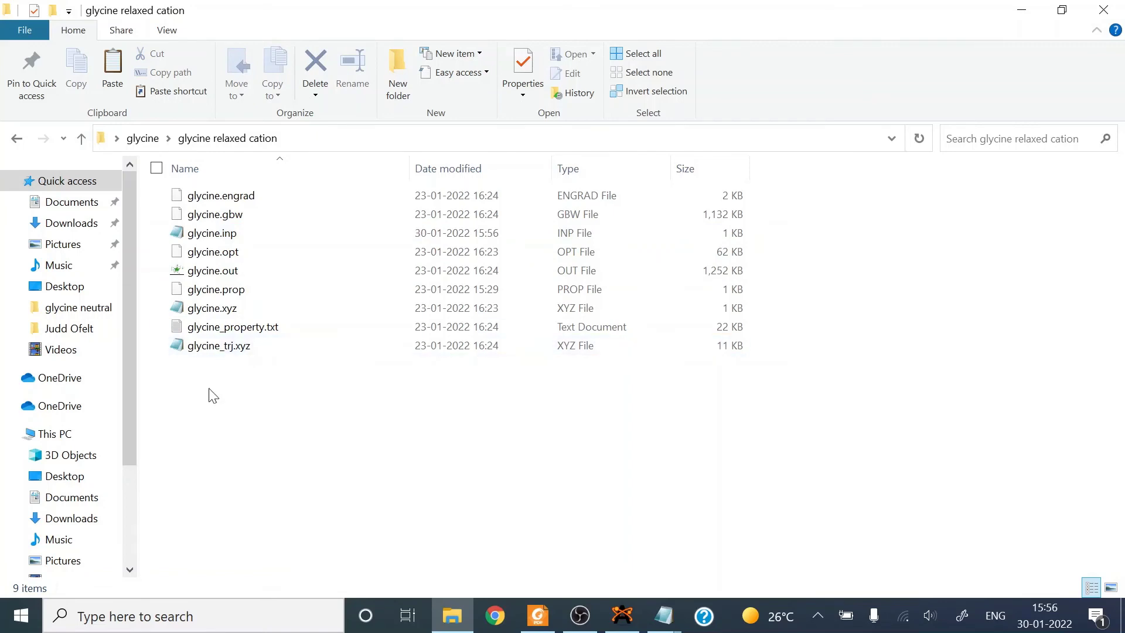
- Open glycine.out in Notepad in a maximized window, check the run's termination status at the end, and return to the start
{"action": "left_click", "coordinate": [209, 272]}
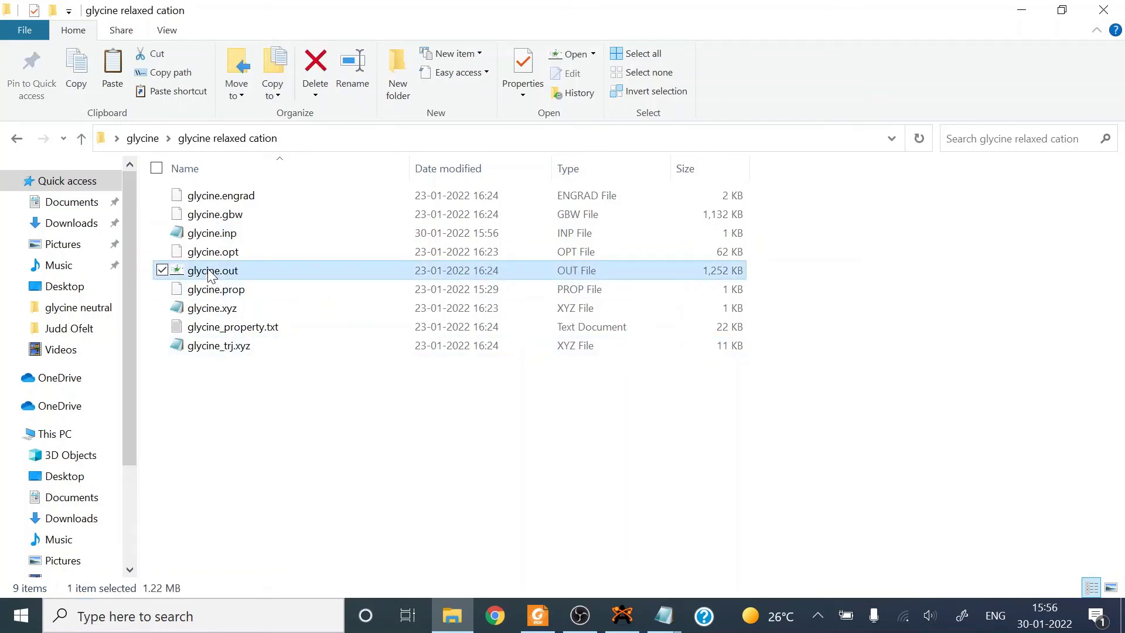
{"action": "right_click", "coordinate": [208, 272]}
{"action": "mouse_move", "coordinate": [197, 307]}
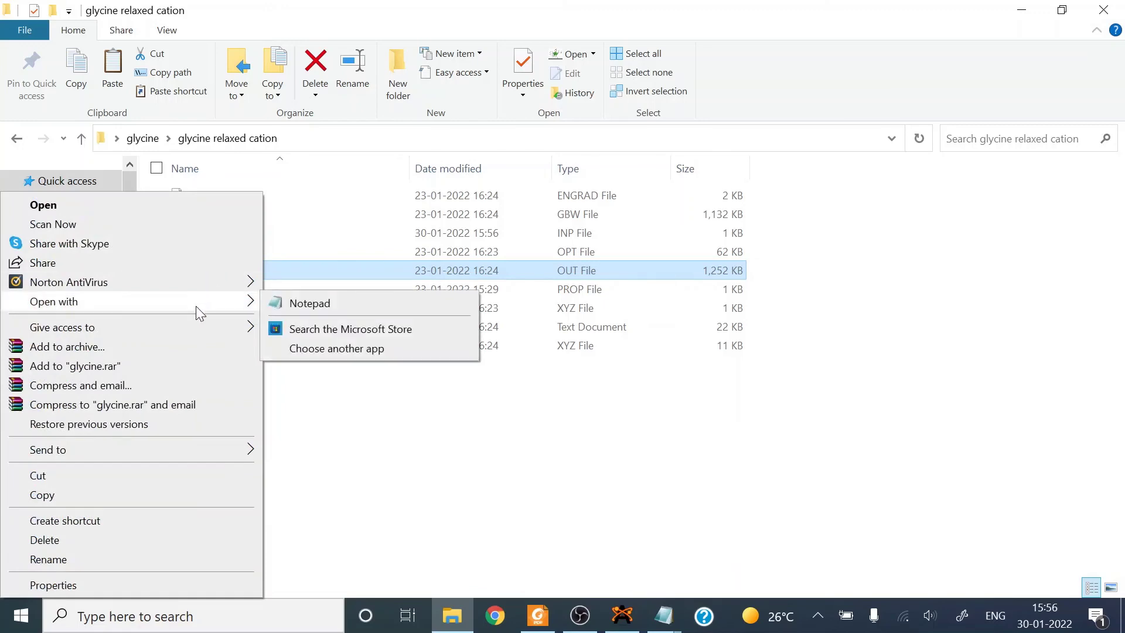
{"action": "left_click", "coordinate": [308, 304]}
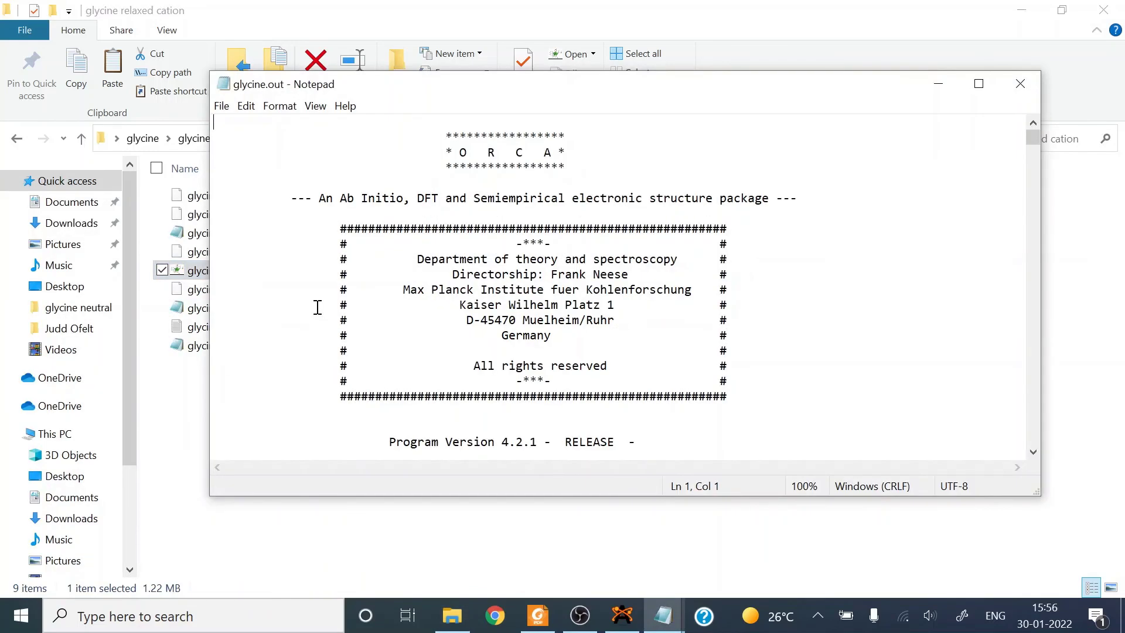
{"action": "left_click", "coordinate": [978, 83]}
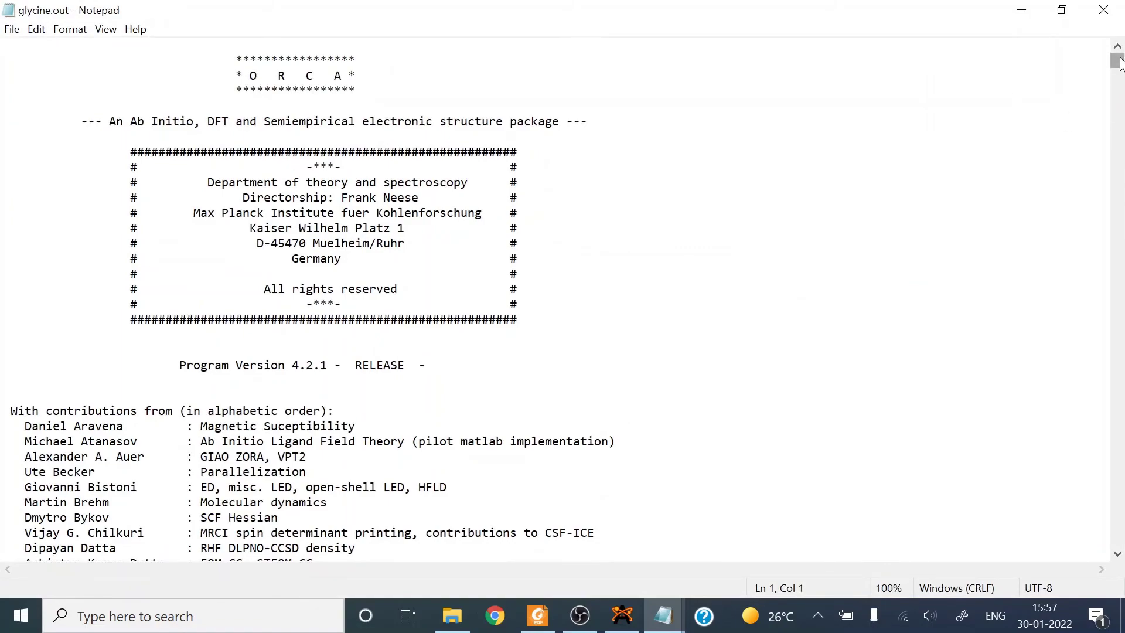
{"action": "left_click_drag", "start_coordinate": [1119, 63], "coordinate": [1120, 554]}
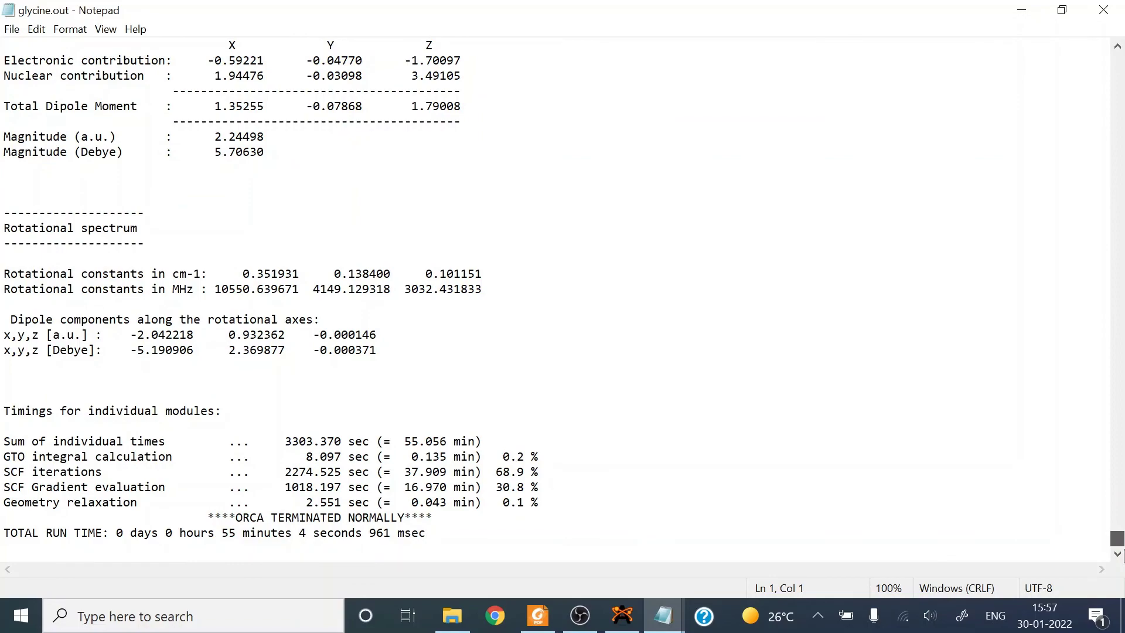
{"action": "left_click_drag", "start_coordinate": [1120, 553], "coordinate": [1121, 57]}
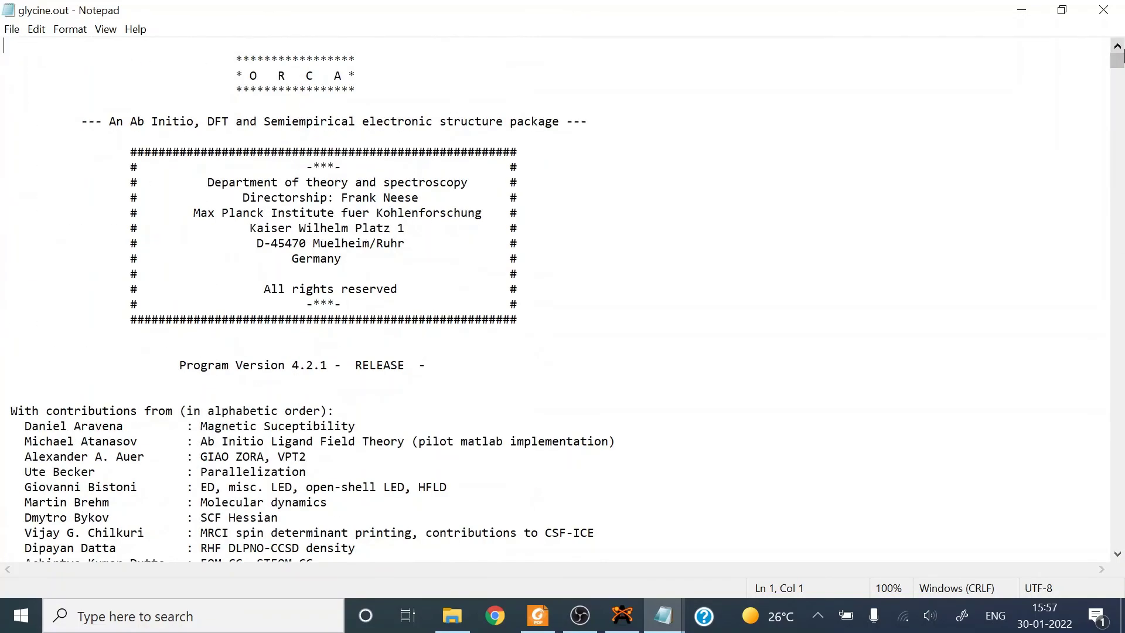
- Search glycine.out for "TOTAL SCF ENERGY", go to the second match, and highlight the relaxed cation's total energy in eV
{"action": "key", "text": "ctrl+f"}
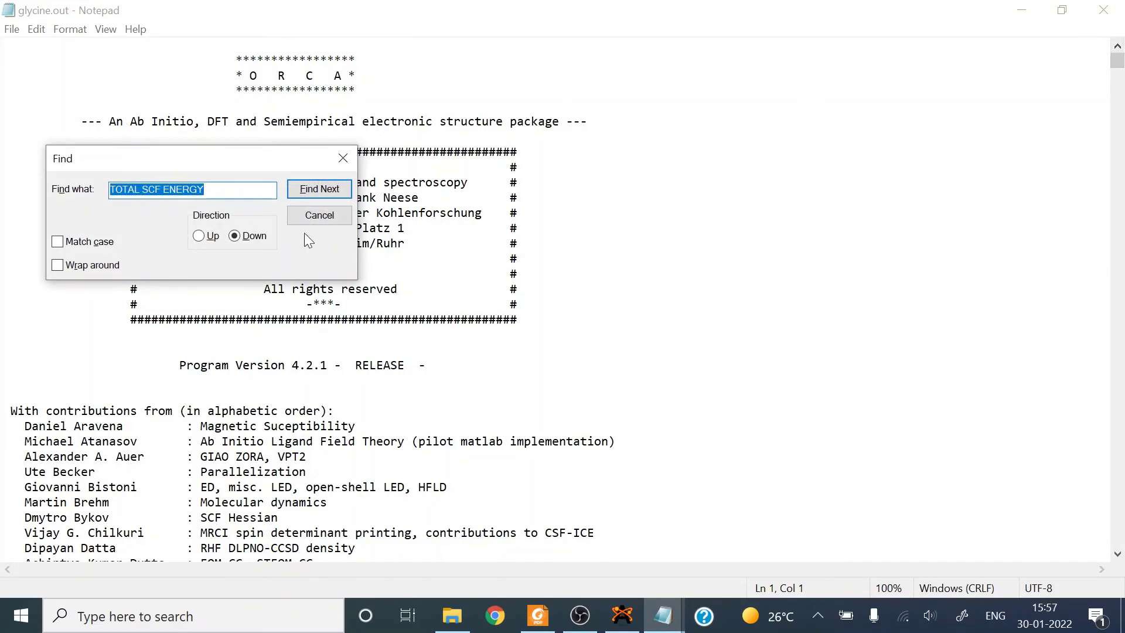
{"action": "left_click", "coordinate": [303, 188]}
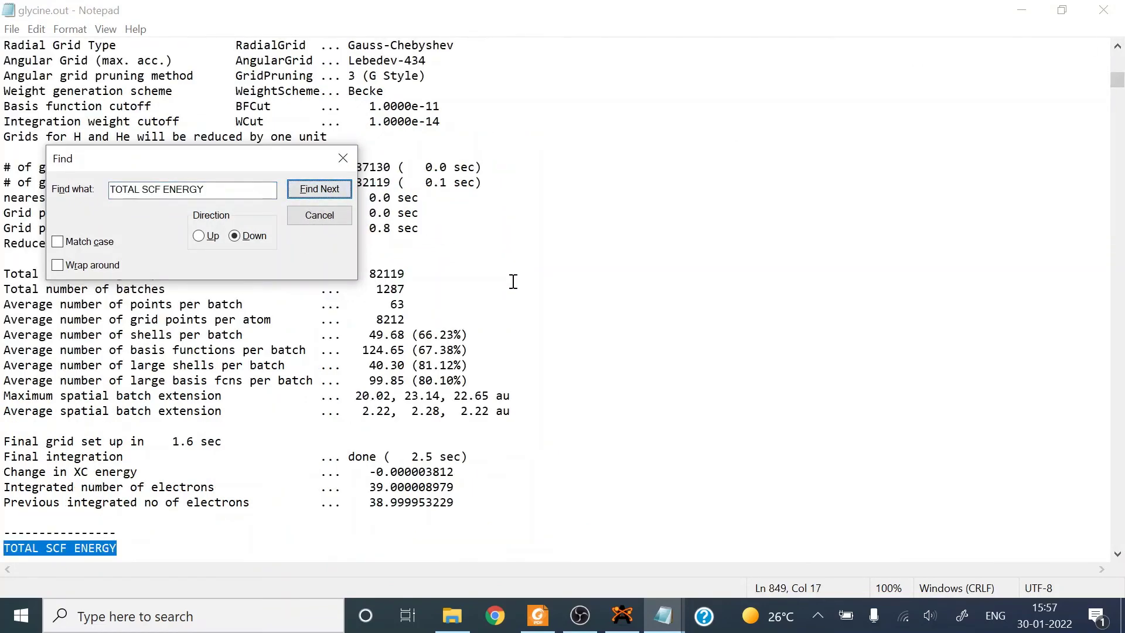
{"action": "left_click", "coordinate": [329, 187]}
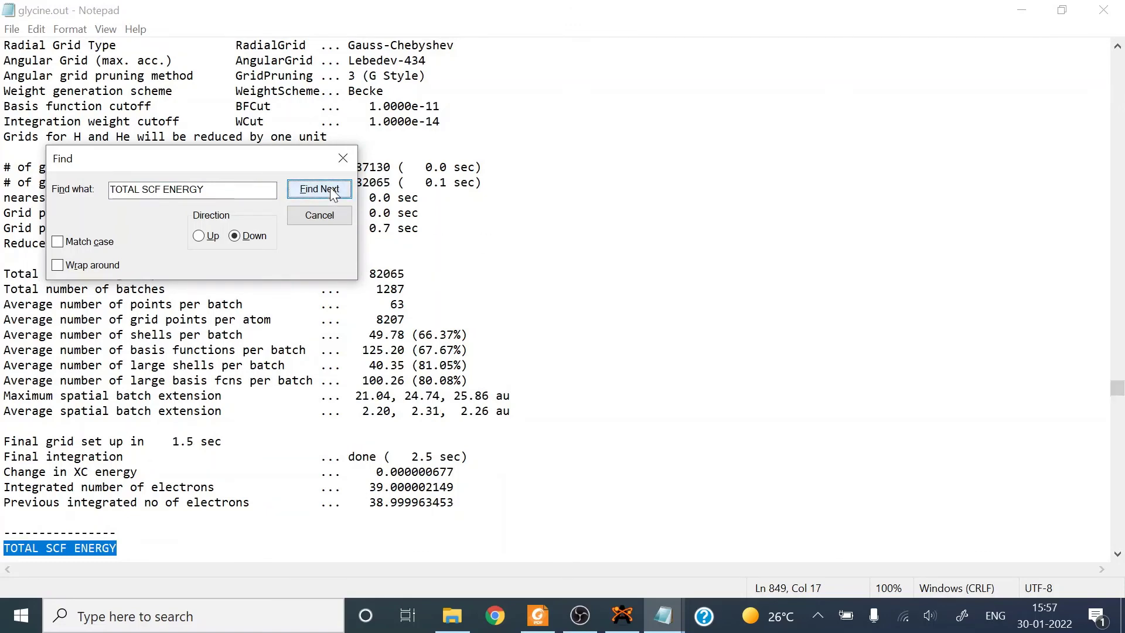
{"action": "left_click", "coordinate": [533, 361]}
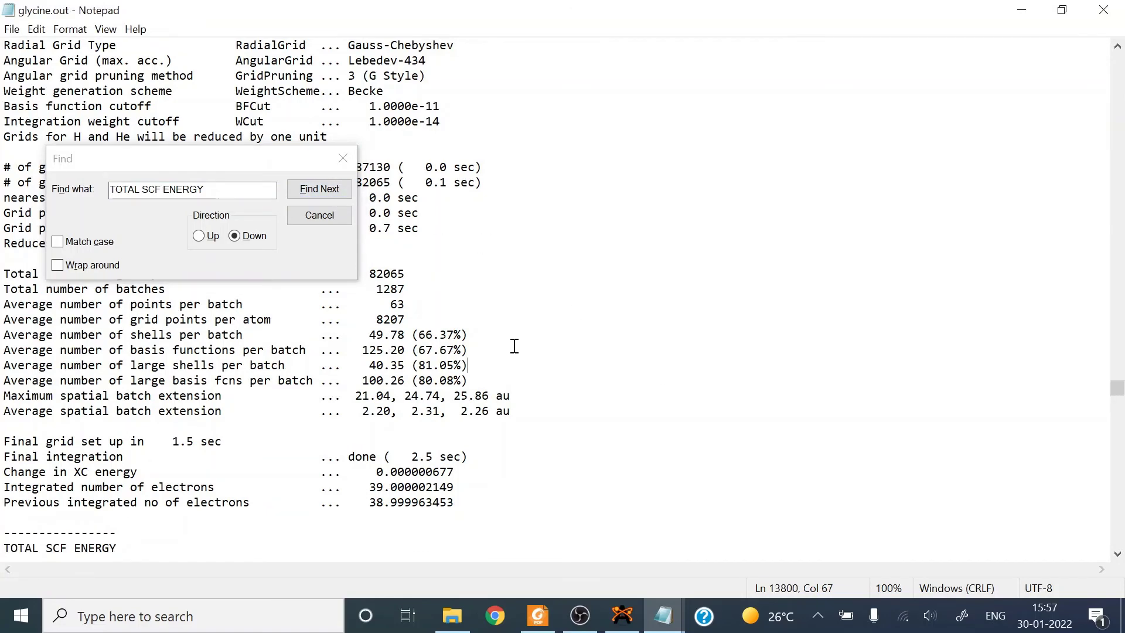
{"action": "left_click", "coordinate": [343, 159]}
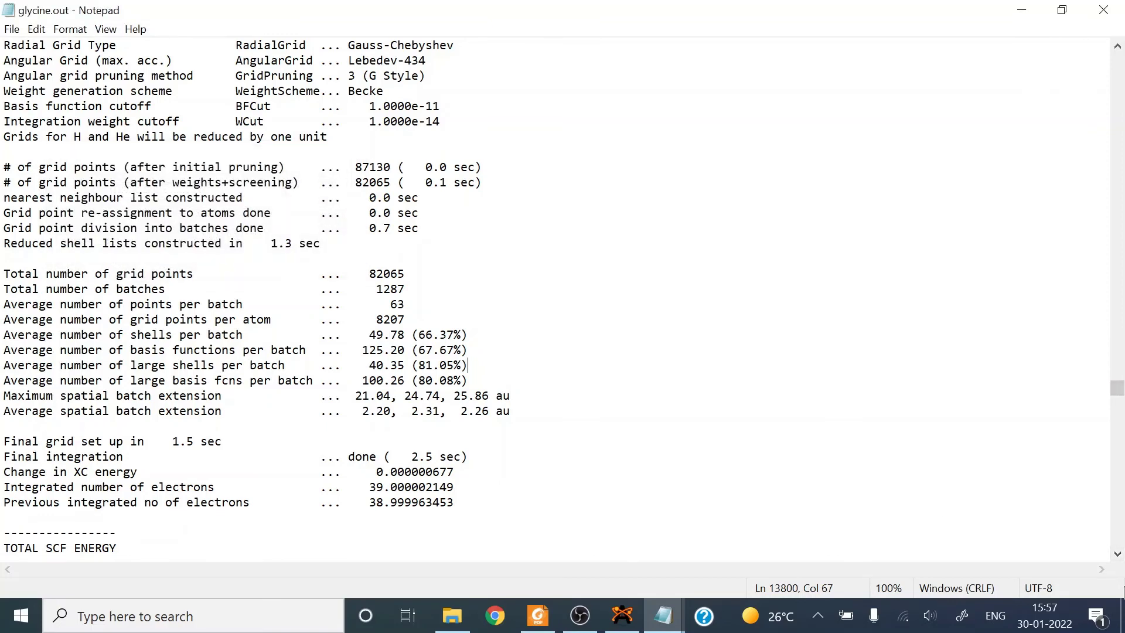
{"action": "scroll", "coordinate": [562, 299], "scroll_direction": "down", "scroll_amount": 5}
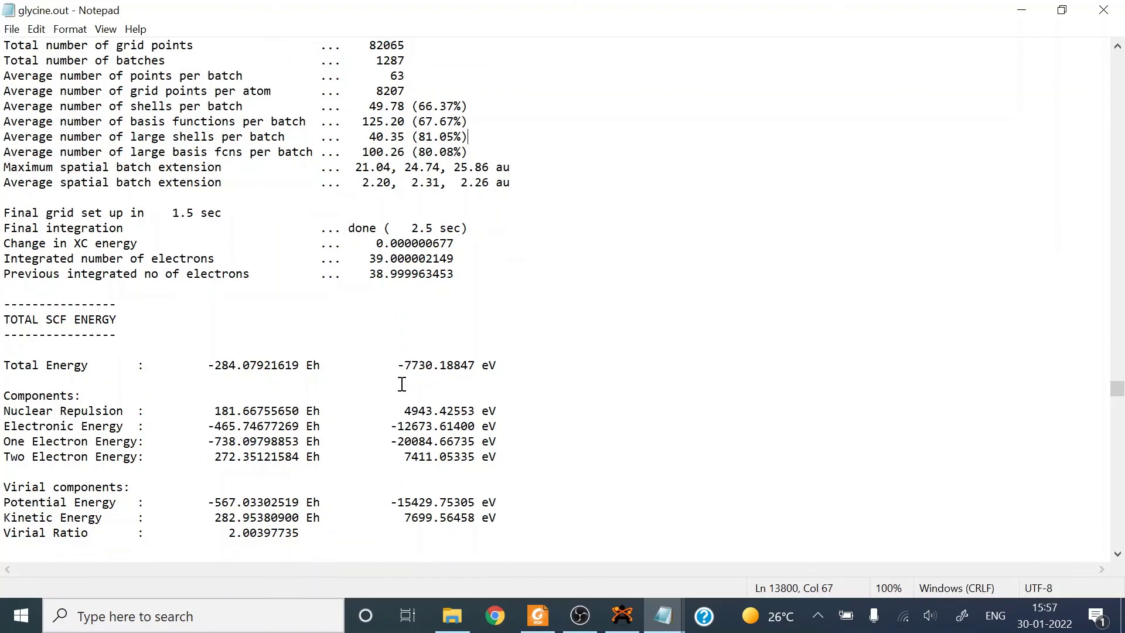
{"action": "left_click_drag", "start_coordinate": [398, 368], "coordinate": [499, 372]}
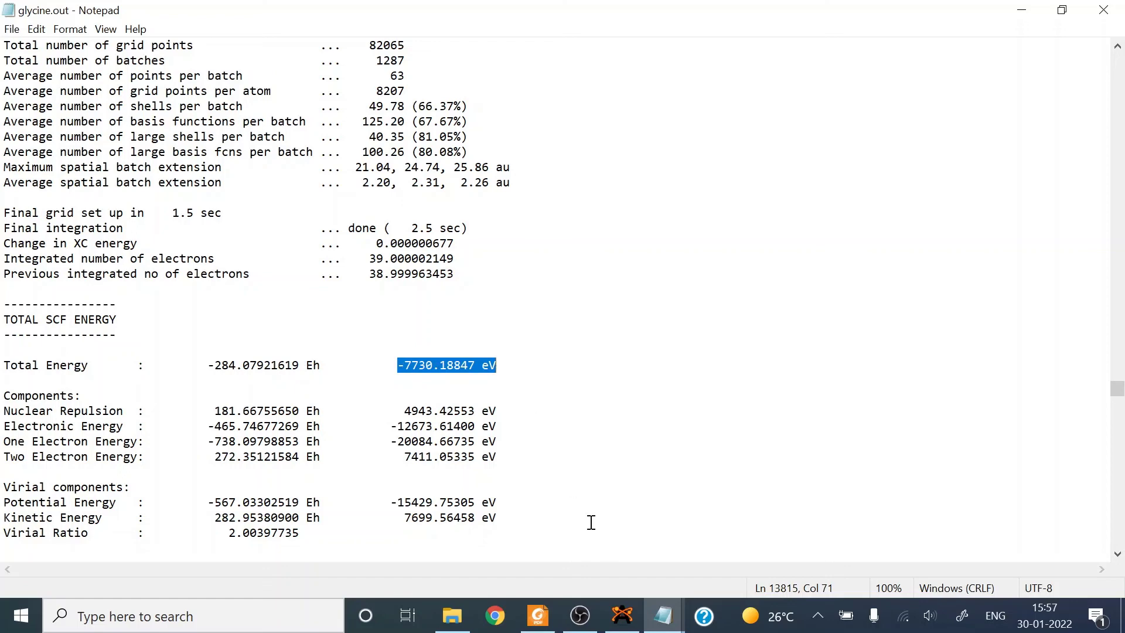
- Switch to Ionization energy.txt and review the adiabatic energy calculation from the relaxed cation and neutral energies
{"action": "left_click", "coordinate": [673, 626]}
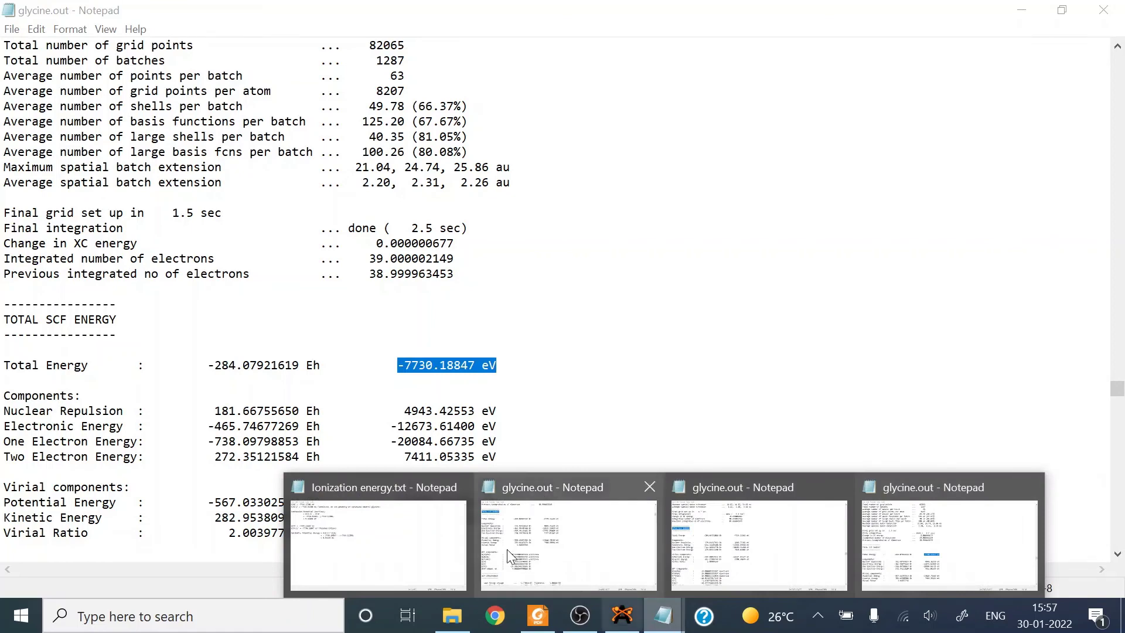
{"action": "left_click", "coordinate": [438, 540]}
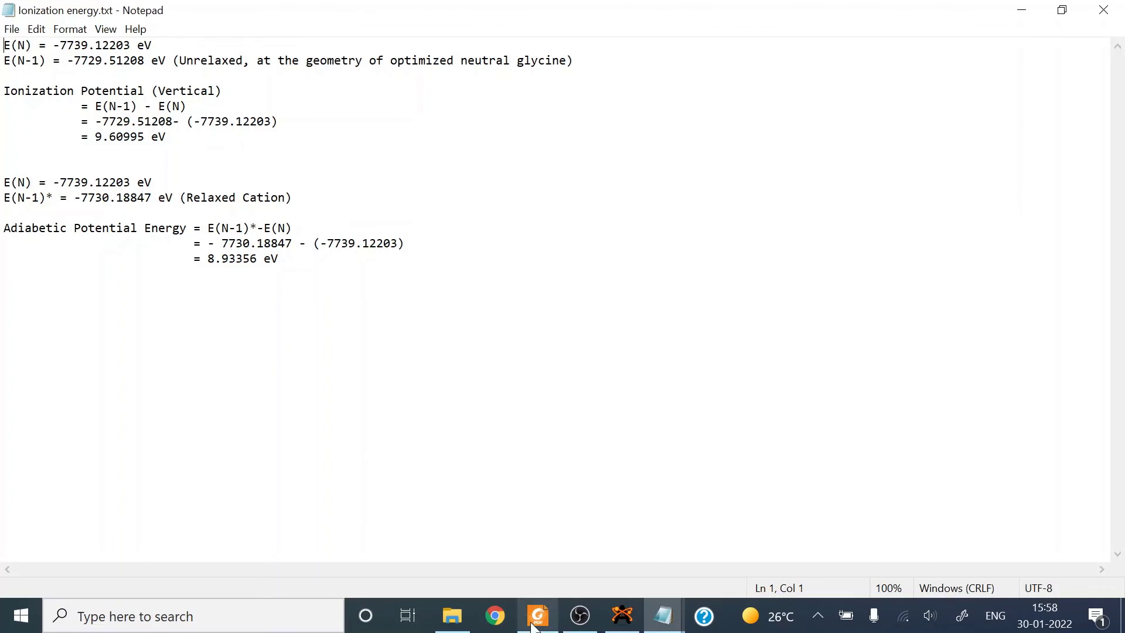
{"action": "mouse_move", "coordinate": [535, 625]}
{"action": "left_click", "coordinate": [533, 545]}
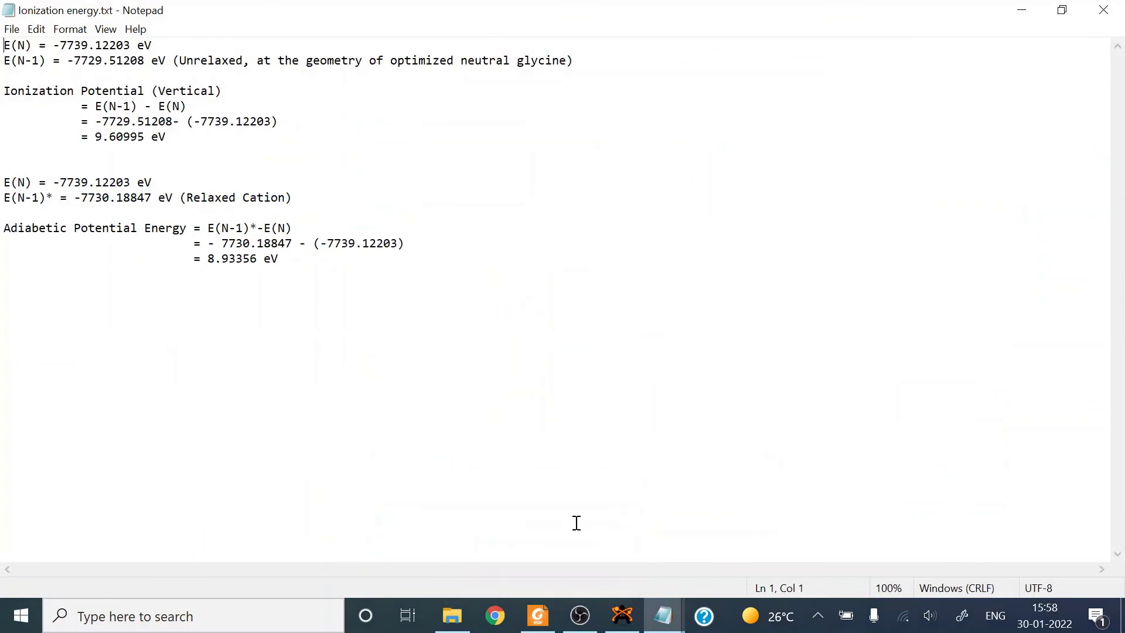
- Switch to jp200503z.pdf in Foxit Reader, examine its title and glycine's values in Table 2, and return to Ionization energy.txt for comparison
{"action": "left_click", "coordinate": [539, 616]}
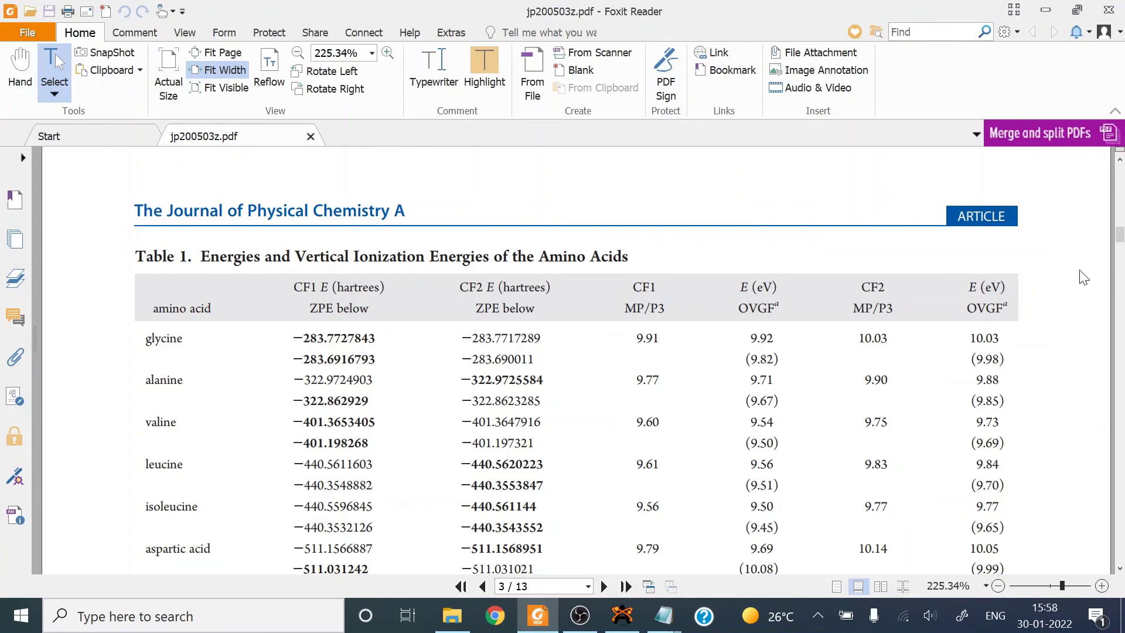
{"action": "left_click_drag", "start_coordinate": [1119, 238], "coordinate": [1119, 175]}
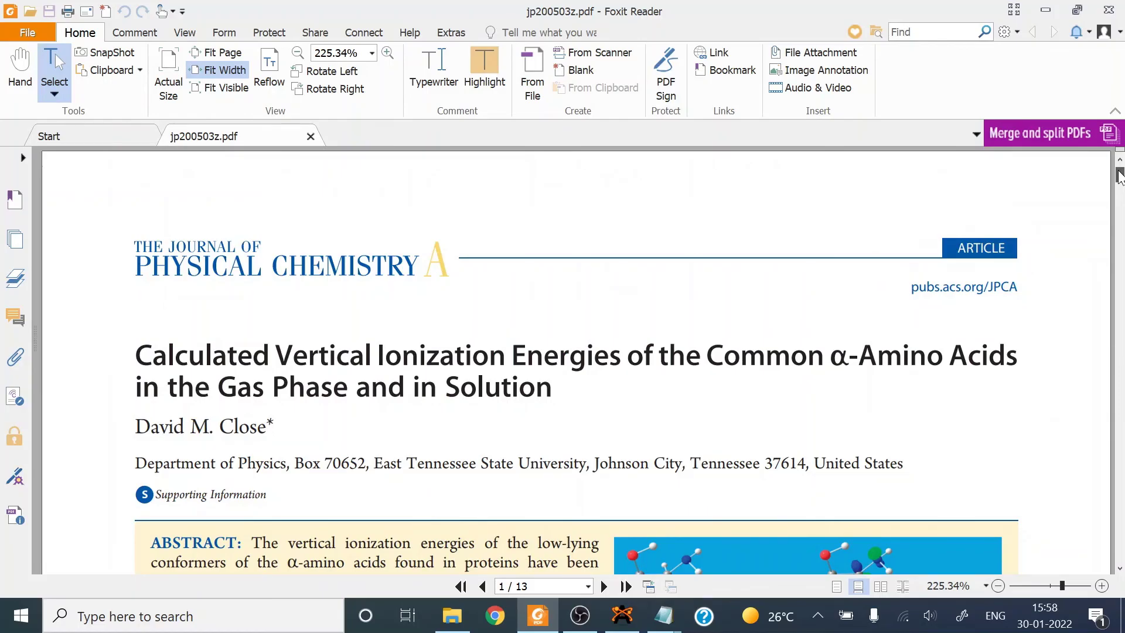
{"action": "left_click_drag", "start_coordinate": [1118, 176], "coordinate": [1119, 266]}
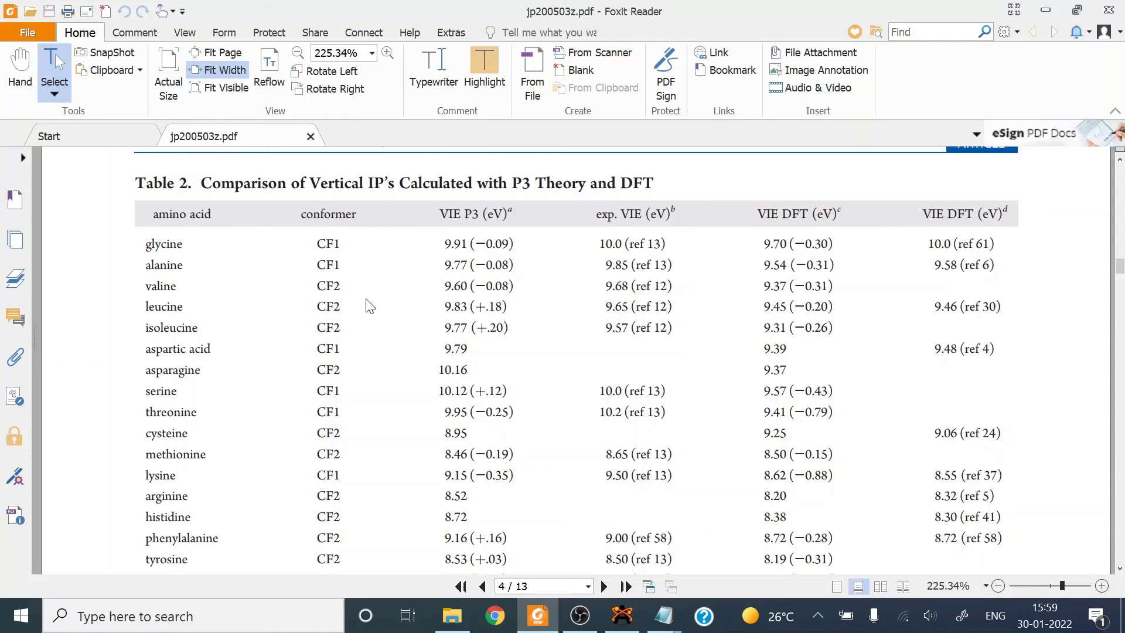
{"action": "mouse_move", "coordinate": [662, 615]}
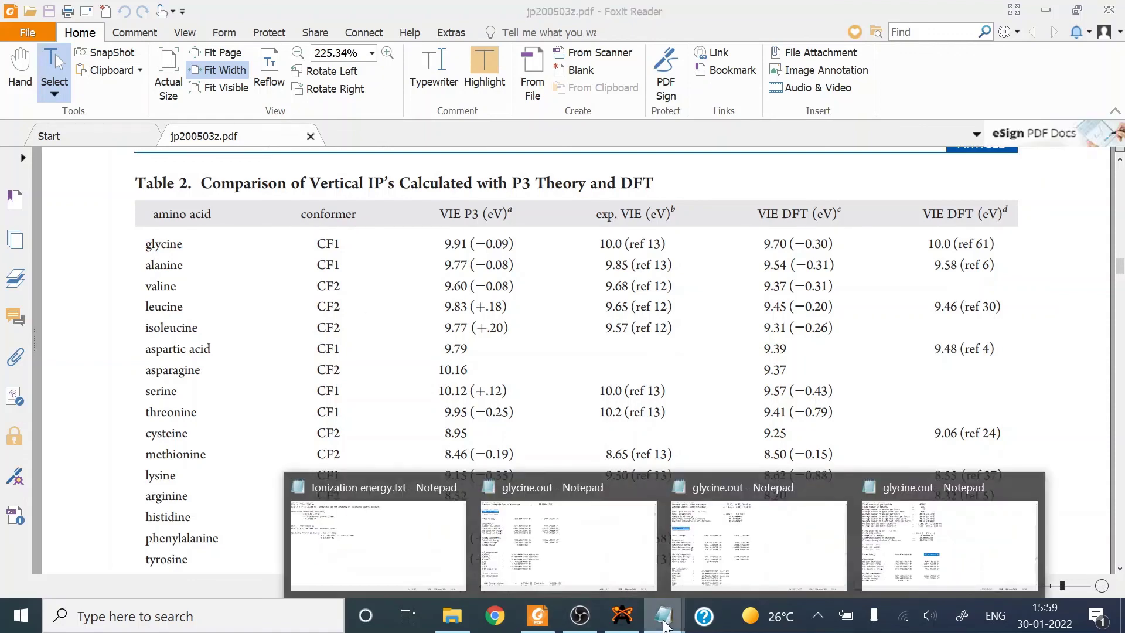
{"action": "left_click", "coordinate": [376, 521]}
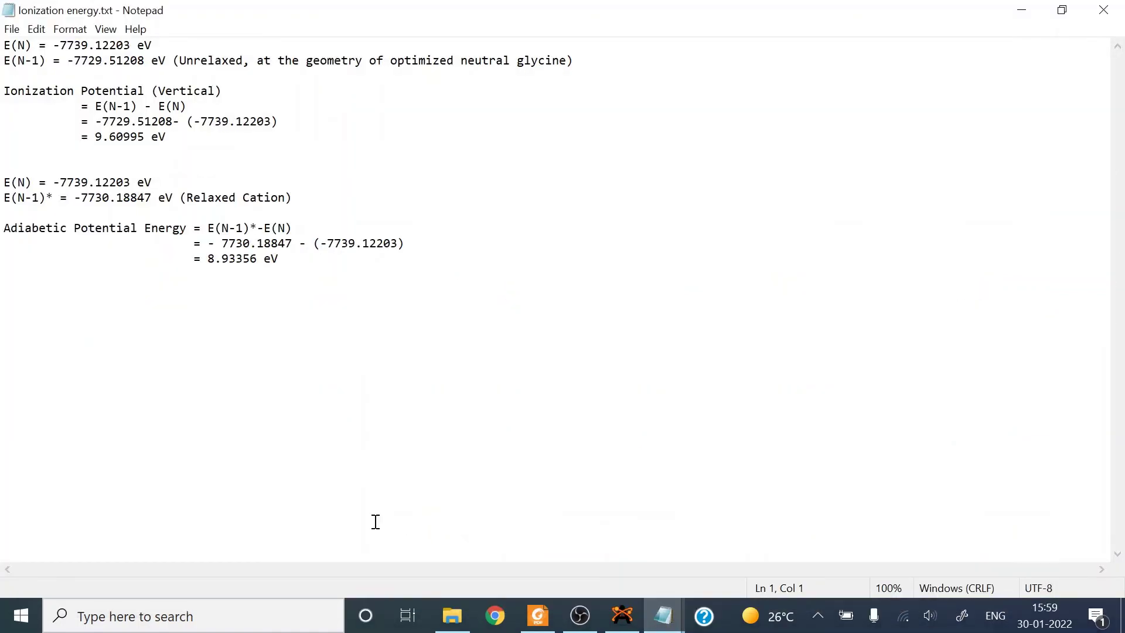